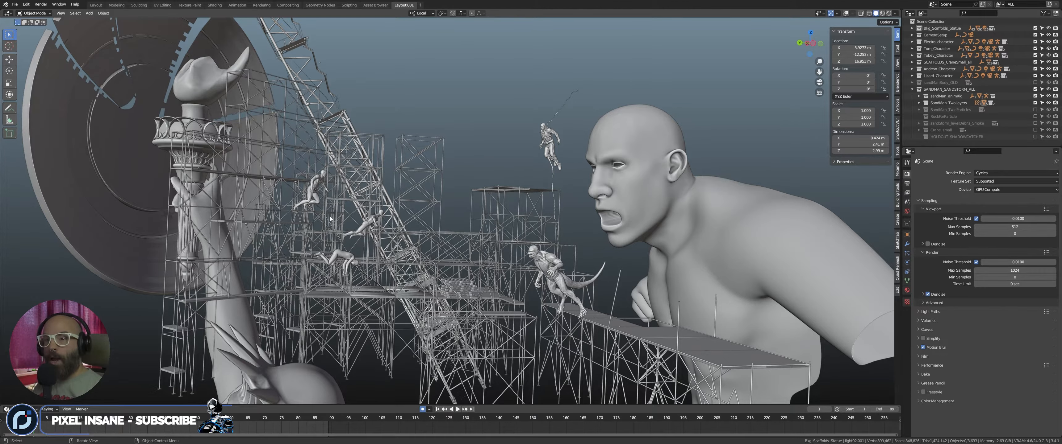
- Turn on the viewport overlays for the Spider-Man scaffold scene
middle_drag(330, 218, 332, 202)
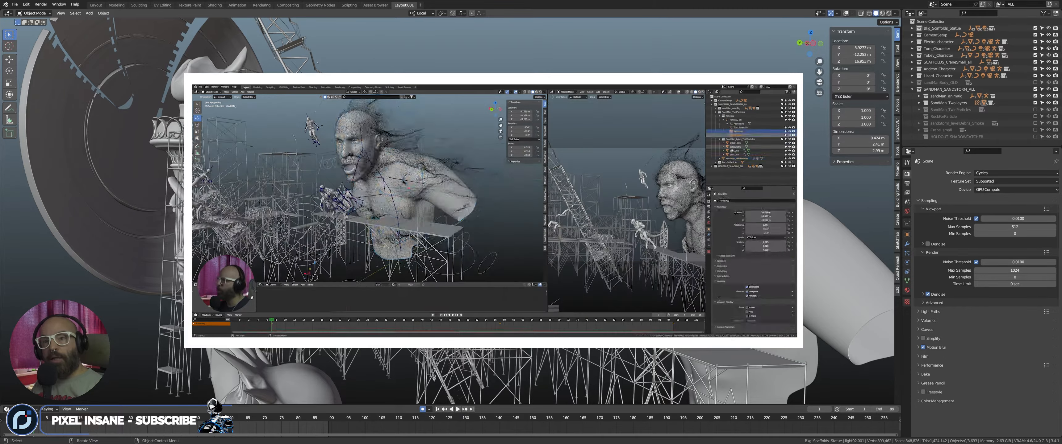
middle_drag(421, 239, 421, 246)
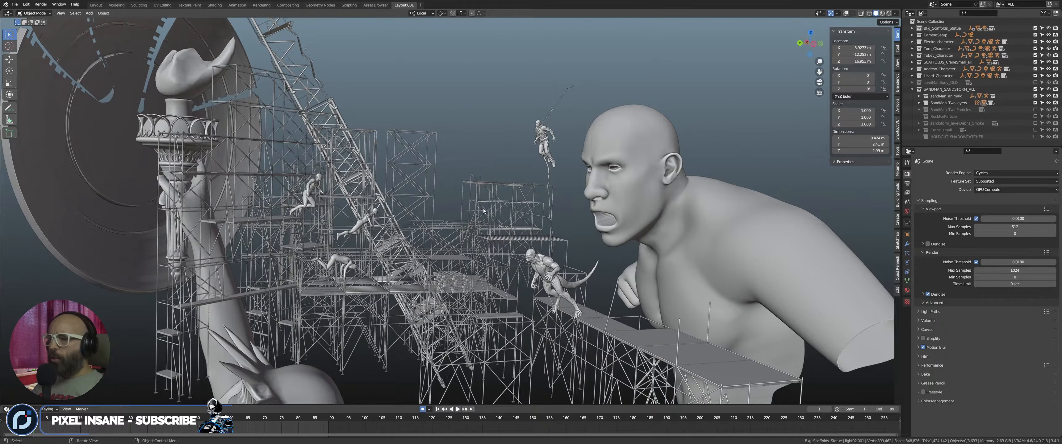
click(846, 14)
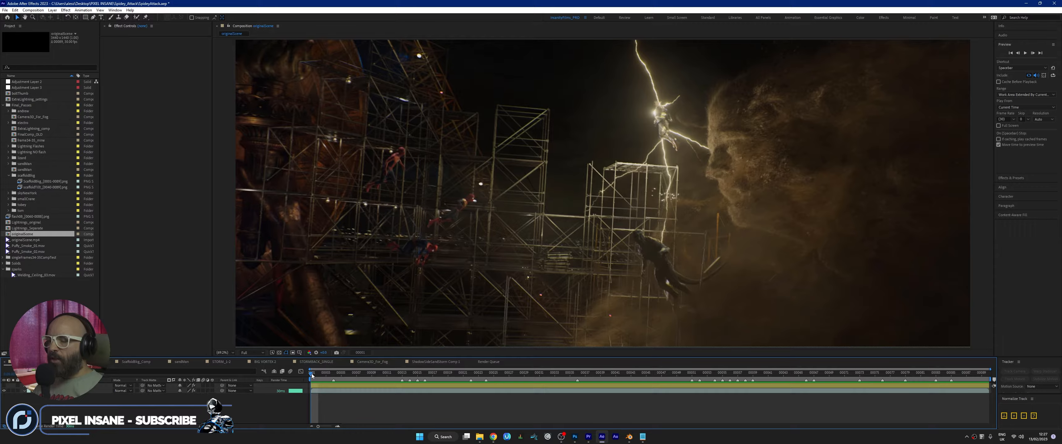
- Switch to After Effects, play the original scene composition as reference, and return to its first frame
mouse_move(311, 374)
mouse_down()
mouse_move(989, 376)
mouse_move(381, 377)
mouse_move(303, 388)
mouse_move(380, 376)
mouse_move(311, 379)
mouse_up()
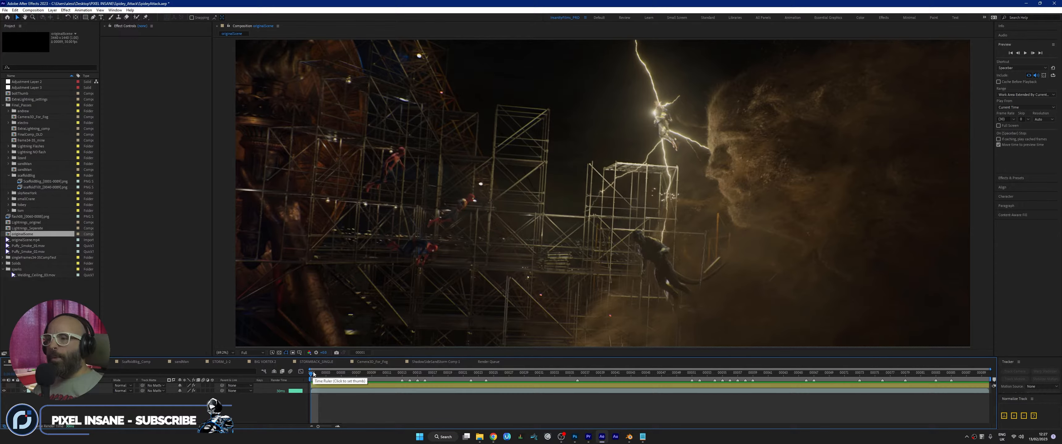
key(space)
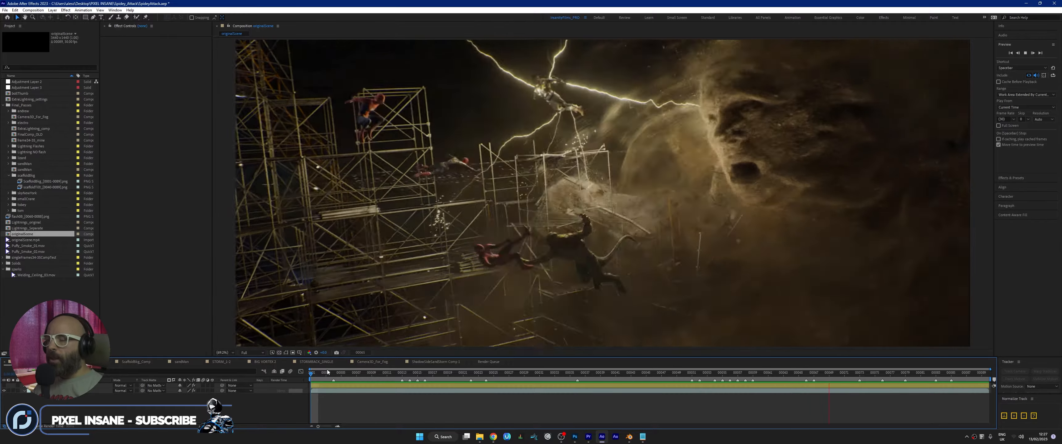
click(317, 375)
key(Page_Up)
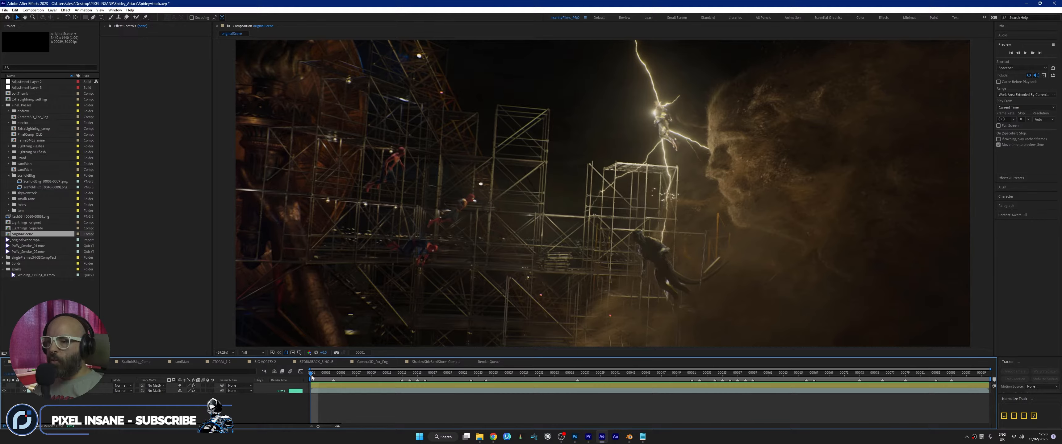
mouse_move(313, 375)
mouse_down()
mouse_move(804, 391)
mouse_move(314, 398)
mouse_move(923, 388)
mouse_move(314, 380)
mouse_up()
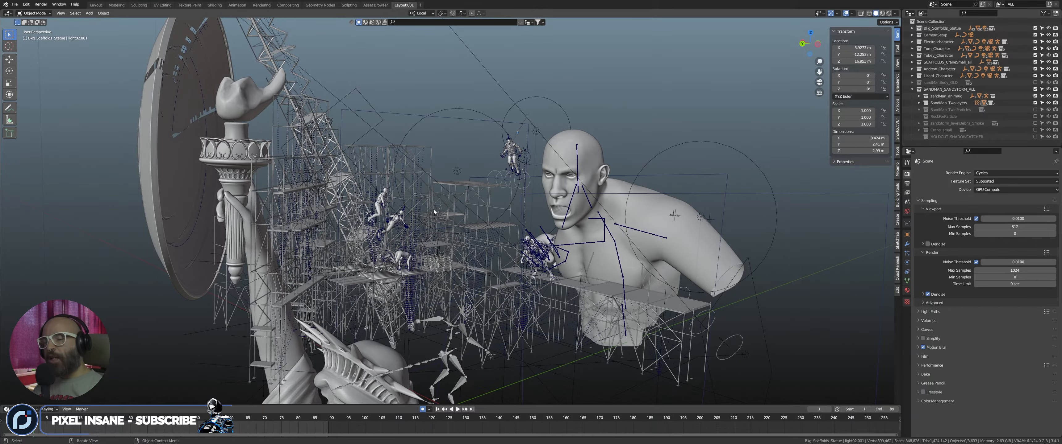
- Switch back to Blender and examine the scene layout around the crane tower, scaffolding, characters and Sandman figure
middle_drag(441, 186, 375, 191)
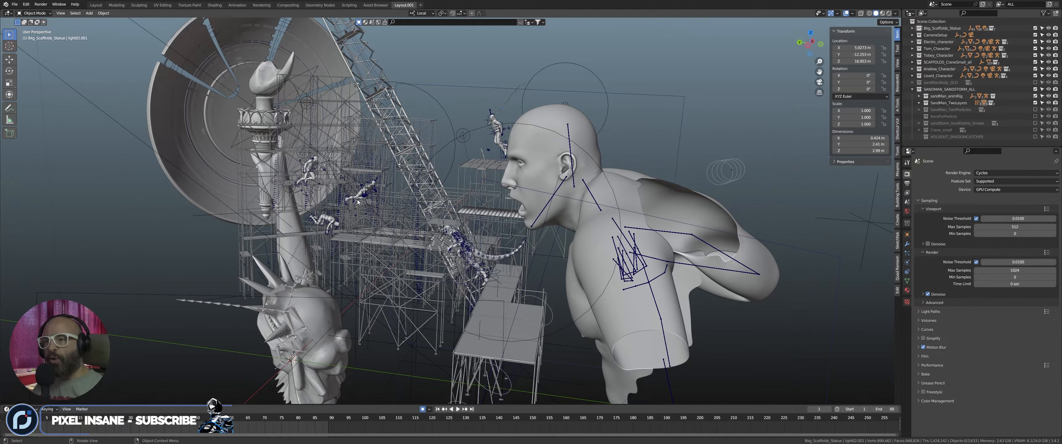
middle_drag(370, 217, 392, 176)
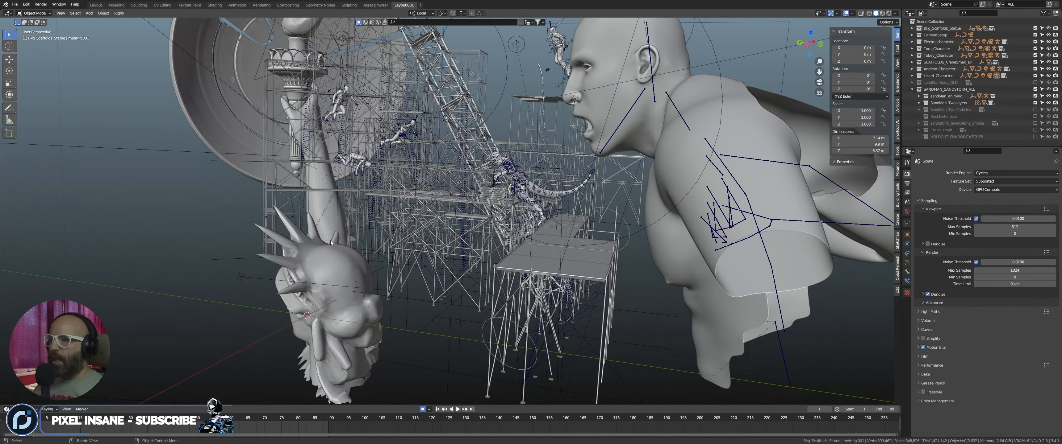
middle_drag(394, 223, 429, 144)
click(399, 96)
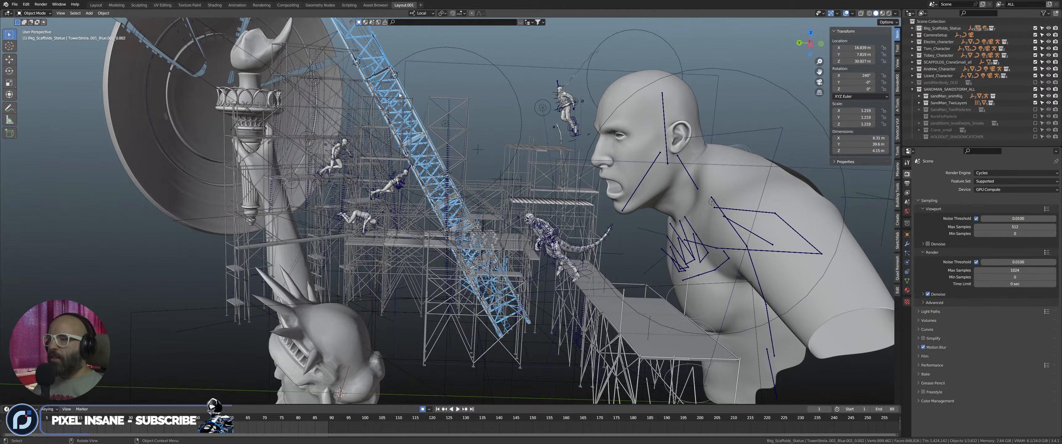
middle_drag(624, 271, 612, 261)
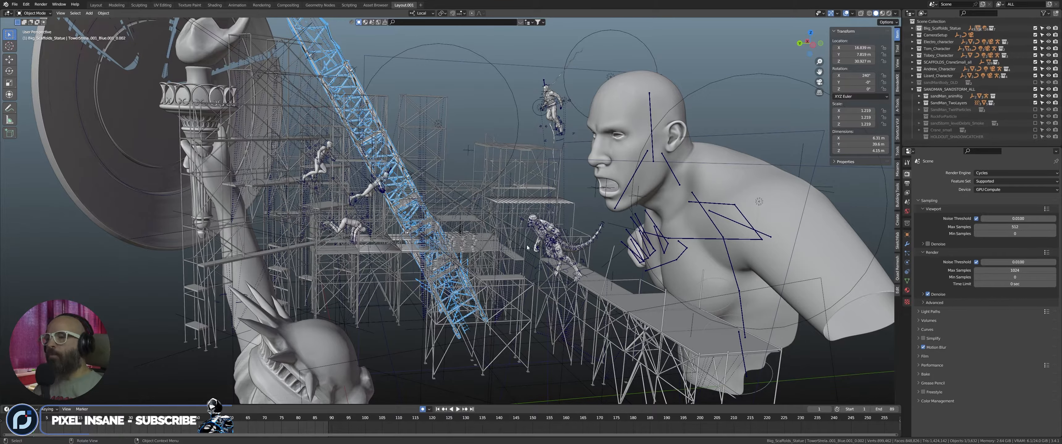
click(458, 136)
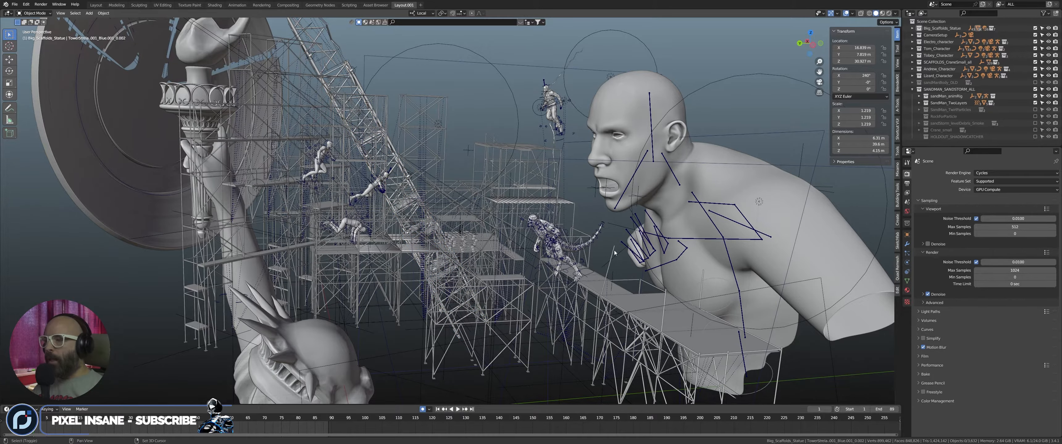
middle_drag(569, 216, 607, 235)
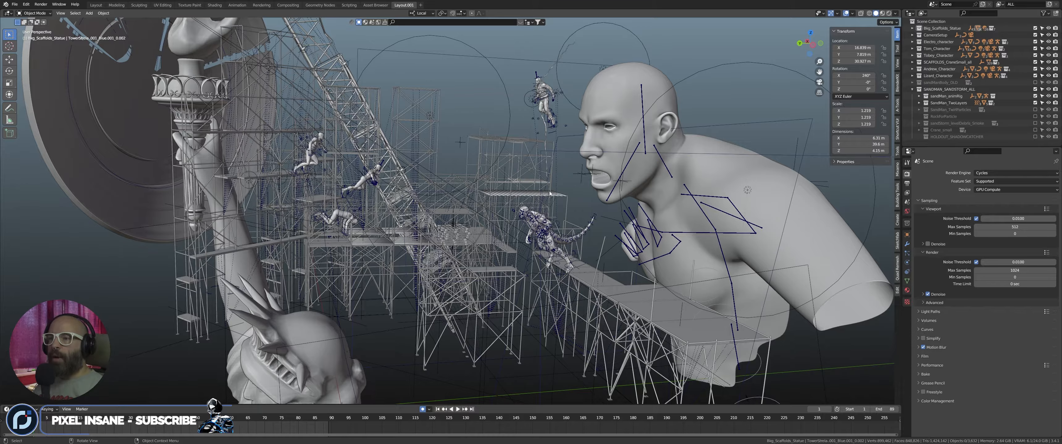
middle_drag(366, 202, 341, 237)
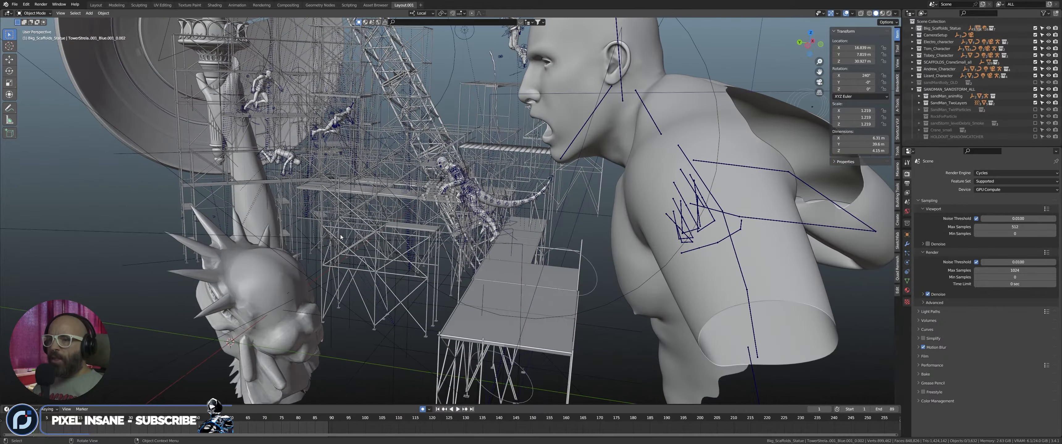
- Select the statue, inspect its mesh in Edit Mode, and return to Object Mode
click(260, 279)
key(Tab)
middle_drag(259, 276, 294, 228)
key(Tab)
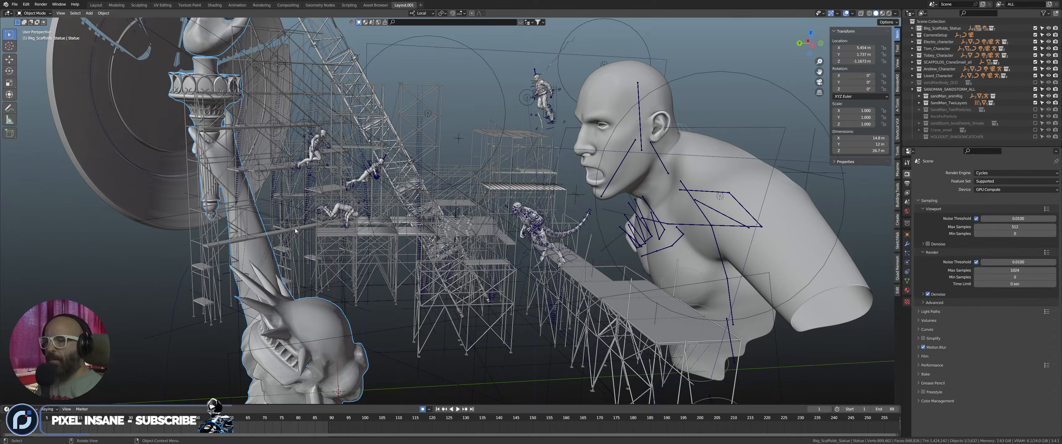
middle_drag(294, 228, 307, 200)
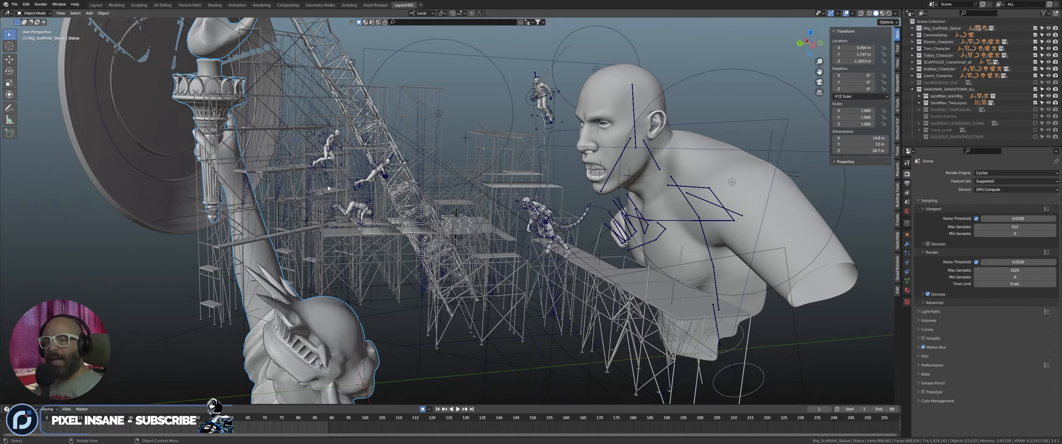
middle_drag(338, 178, 332, 178)
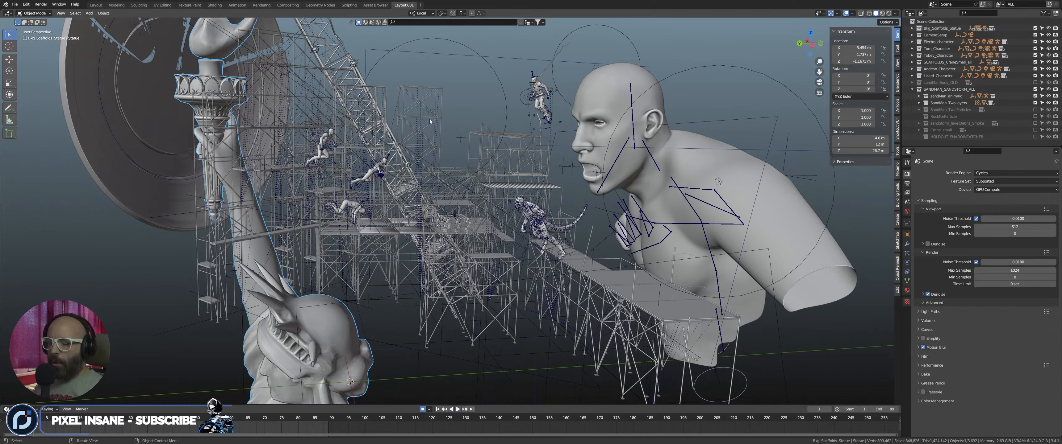
- Sketch a freehand annotation beside the crane tower, erase it, and examine the scaffolding from other angles
key(d)
mouse_move(429, 109)
mouse_down()
mouse_move(426, 190)
mouse_move(429, 142)
mouse_up()
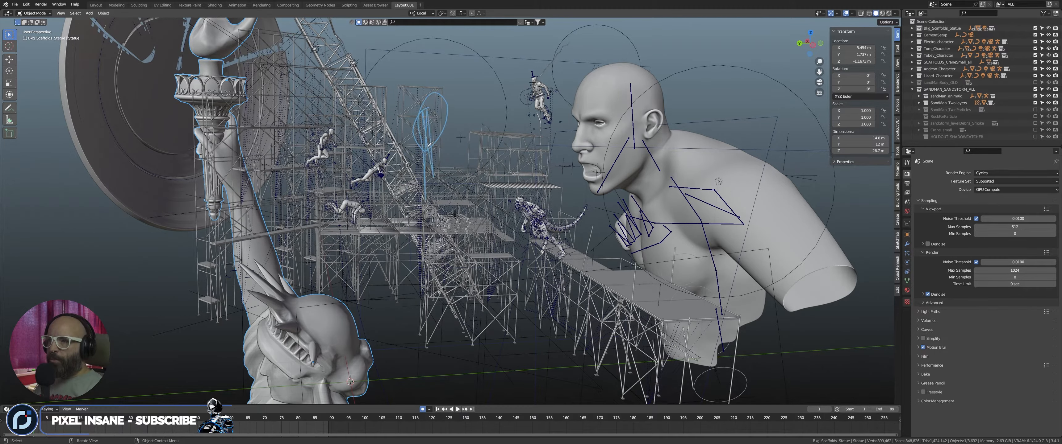
mouse_move(427, 181)
right_down()
mouse_move(430, 113)
mouse_move(442, 142)
right_up()
mouse_move(445, 140)
middle_down()
mouse_move(300, 174)
mouse_move(272, 165)
middle_up()
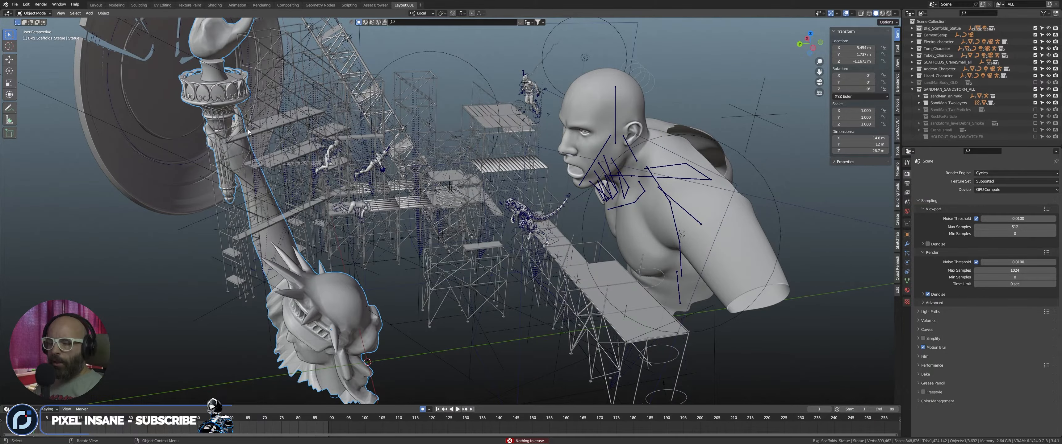
middle_drag(304, 127, 580, 212)
mouse_move(595, 182)
middle_down()
mouse_move(575, 169)
mouse_move(590, 159)
mouse_move(552, 218)
middle_up()
- Sketch another annotation among the scaffold platforms, erase it, and review the whole scene
scroll(552, 219, up, 3)
key(d)
mouse_move(421, 134)
mouse_down()
mouse_move(486, 124)
mouse_move(449, 123)
mouse_up()
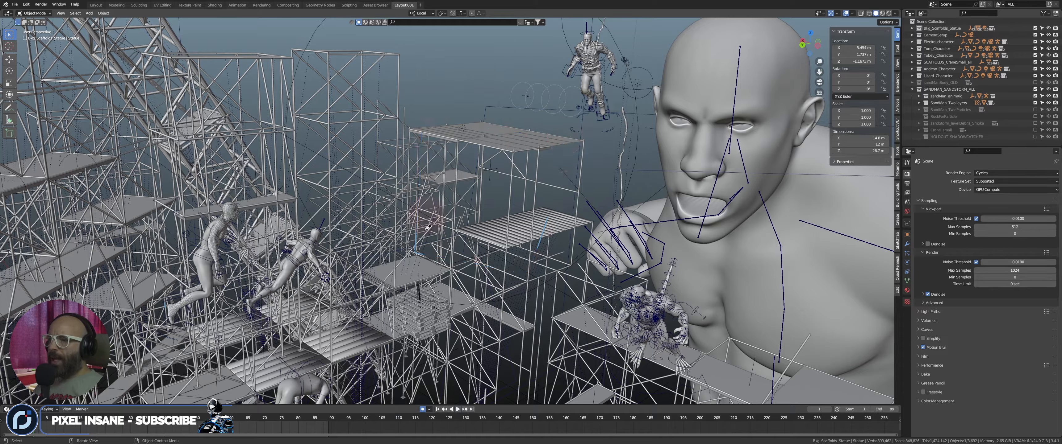
middle_drag(447, 216, 444, 187)
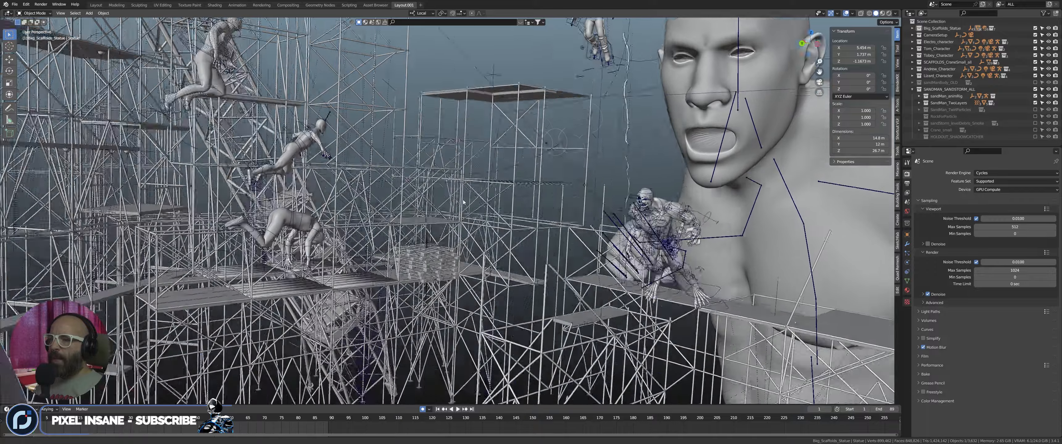
scroll(444, 219, up, 4)
middle_drag(443, 219, 481, 179)
scroll(417, 226, down, 3)
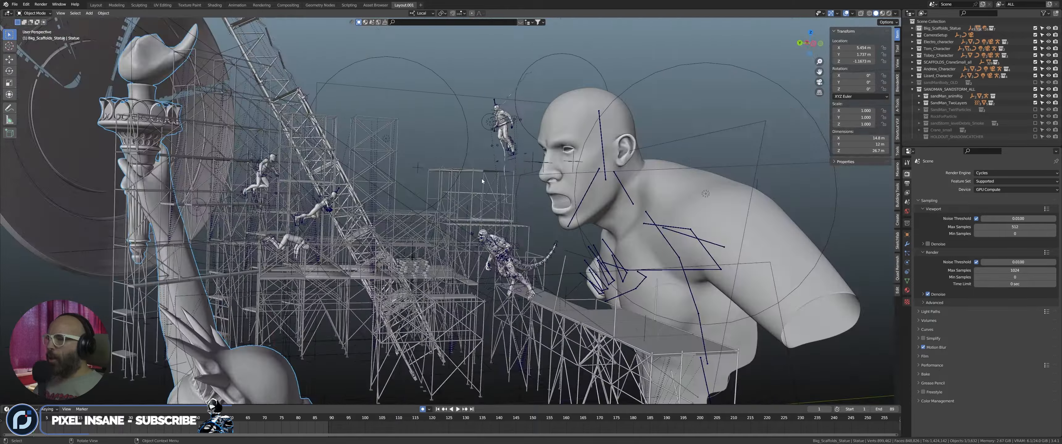
- Look through the scene camera, collapse the SANDMAN_SANDSTORM_ALL collection, and show Main_Camera's lens and camera settings
key(KP_0)
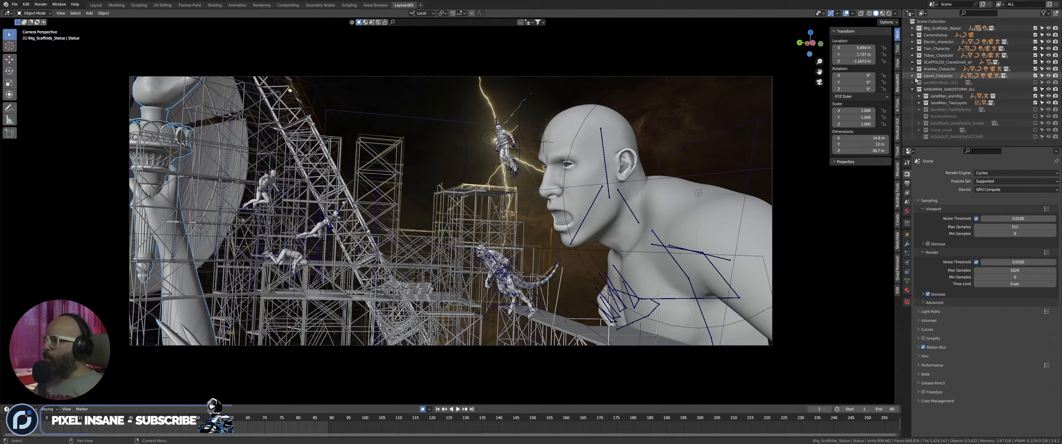
click(912, 89)
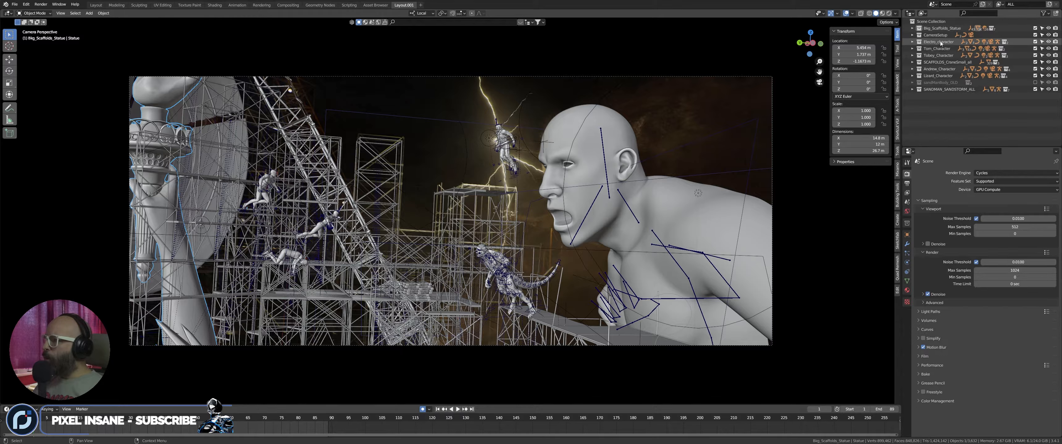
click(971, 36)
click(907, 263)
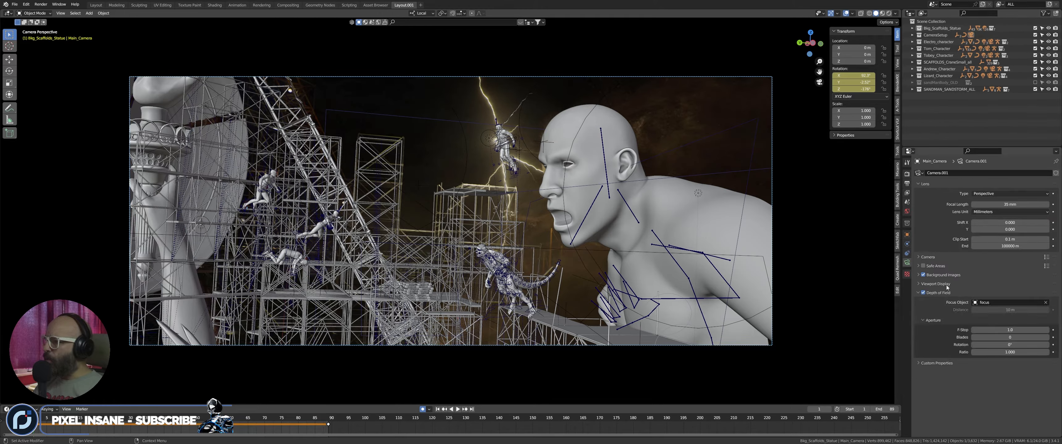
- Overlay the camera's originalScene.mp4 background clip in front of the scene and lower its opacity to roughly half
click(918, 275)
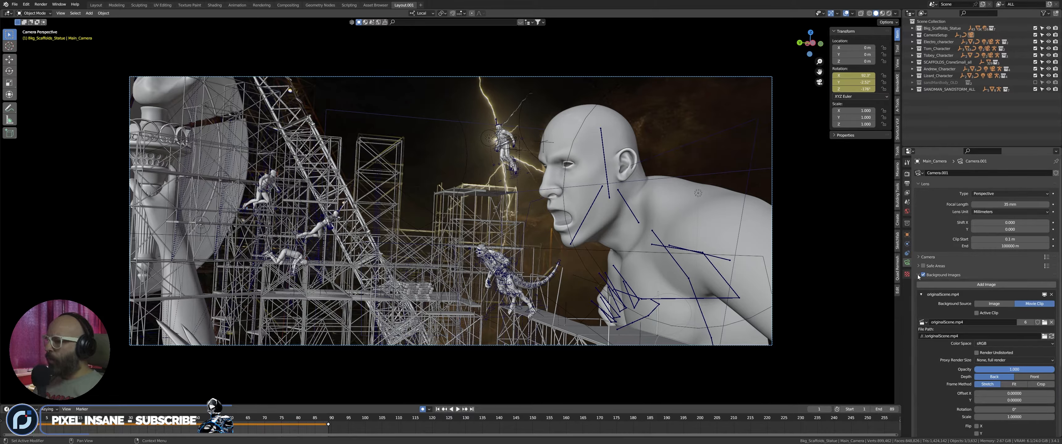
mouse_move(1049, 372)
mouse_down()
mouse_move(994, 371)
mouse_move(1049, 371)
mouse_up()
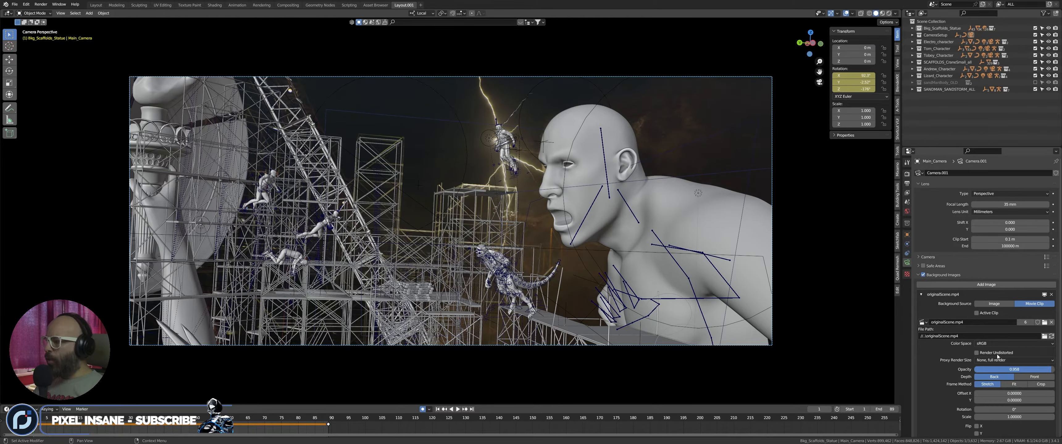
click(1028, 377)
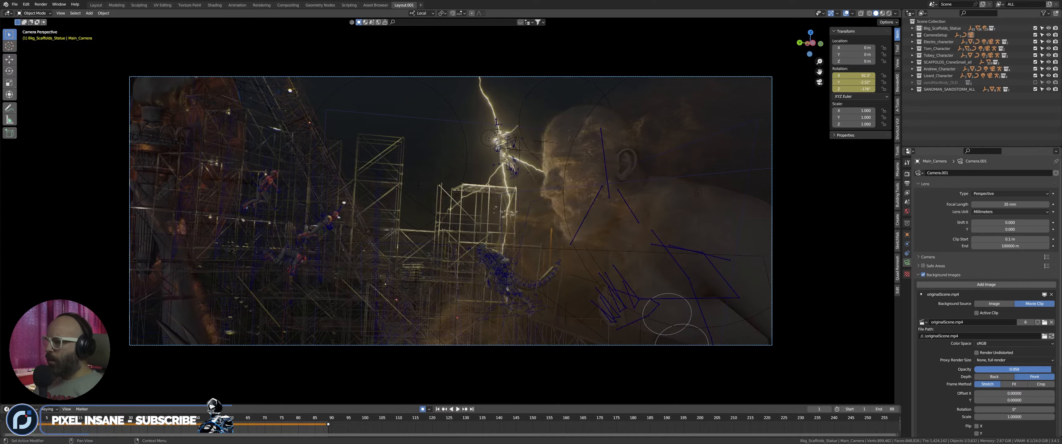
drag(1053, 370, 1019, 371)
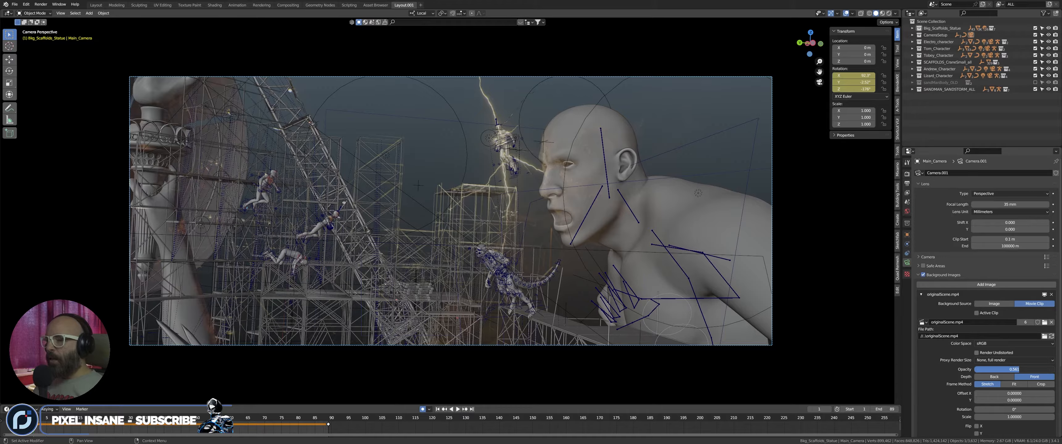
- Select Electro_Camera outside the camera view, play the animation to check the camera movement, and return to the first frame
middle_drag(462, 185, 476, 171)
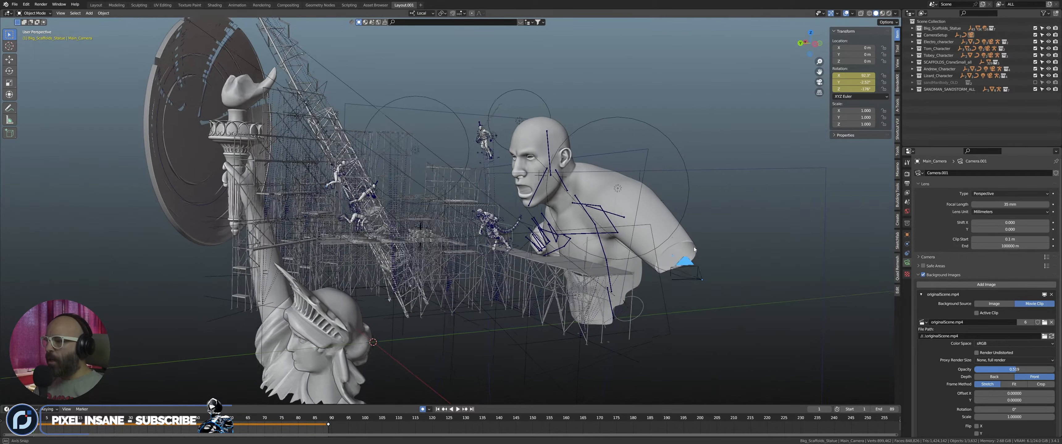
shift+middle_drag(693, 247, 419, 145)
click(556, 199)
middle_drag(636, 188, 679, 168)
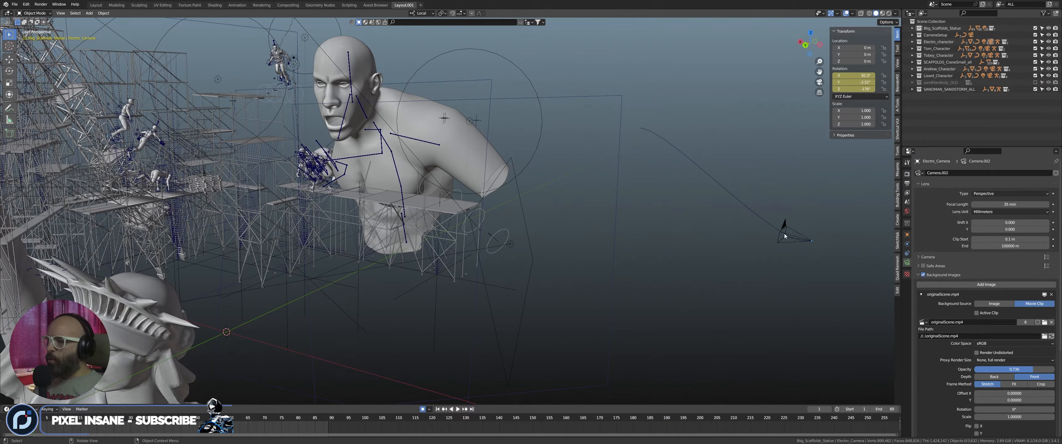
middle_drag(659, 197, 614, 259)
key(space)
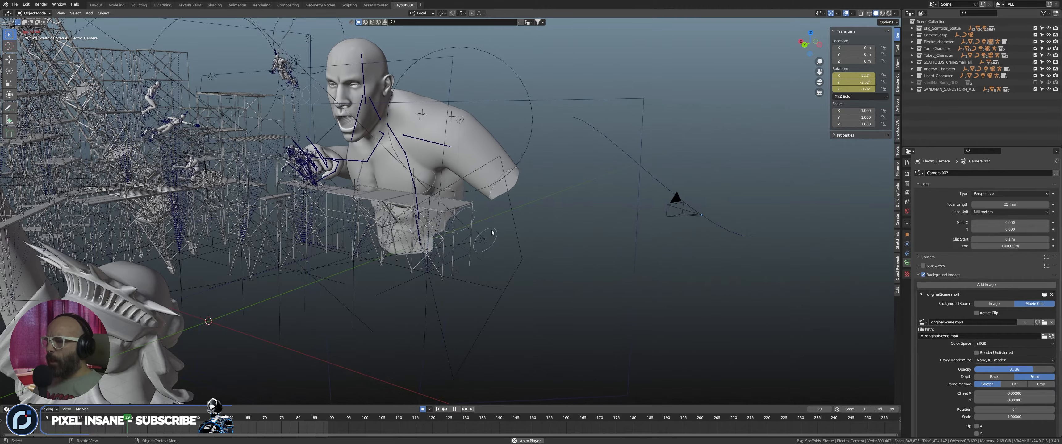
key(space)
middle_drag(503, 217, 476, 217)
click(437, 409)
- Return to the camera view and frame the shot's frame range in the timeline
middle_drag(359, 212, 395, 206)
key(KP_0)
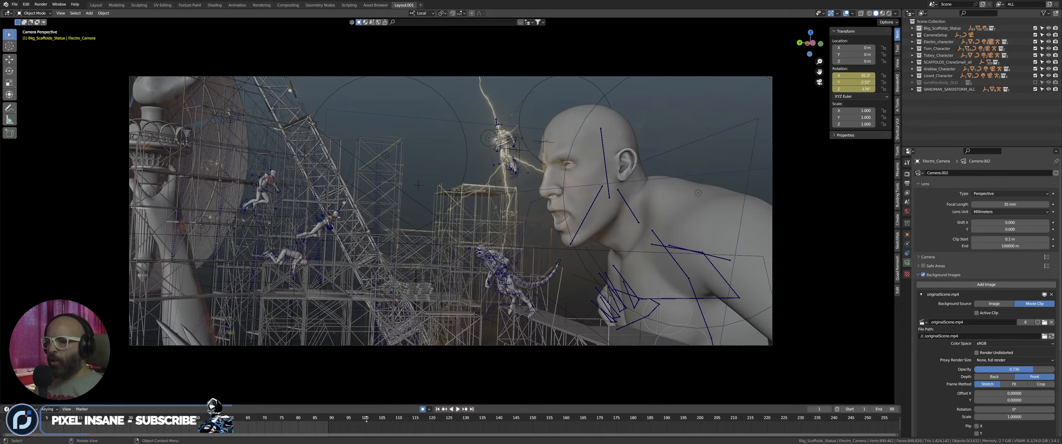
scroll(283, 421, up, 1)
key(KP_0)
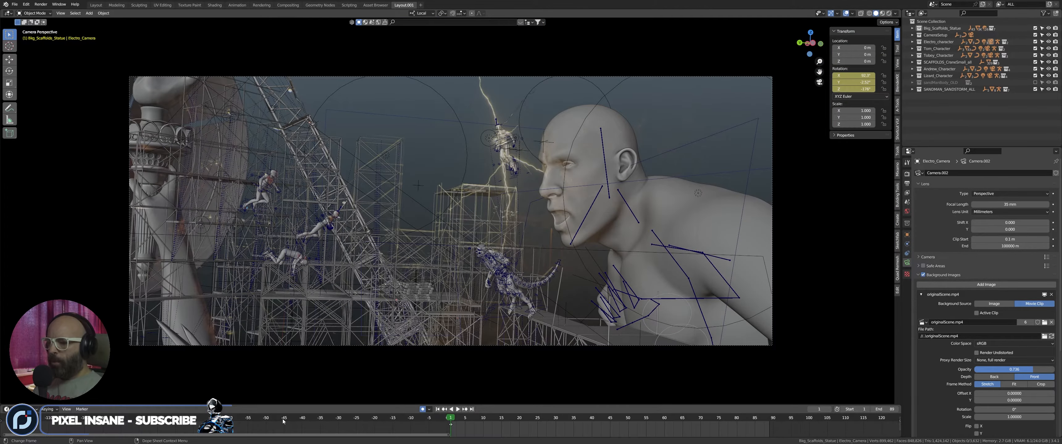
scroll(484, 433, up, 6)
middle_drag(569, 429, 342, 421)
scroll(343, 427, up, 1)
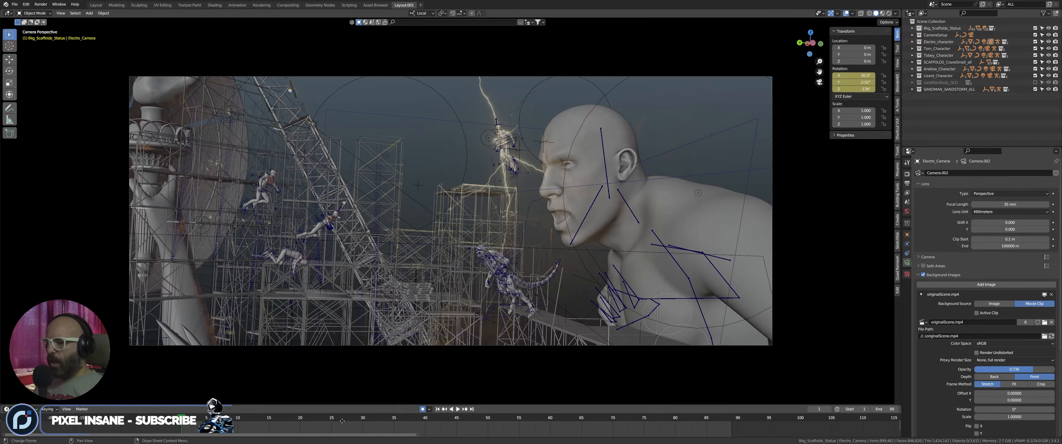
- Scrub the timeline in the camera view and raise the originalScene.mp4 overlay's opacity to about 0.874 to compare it with the scene
drag(729, 420, 640, 416)
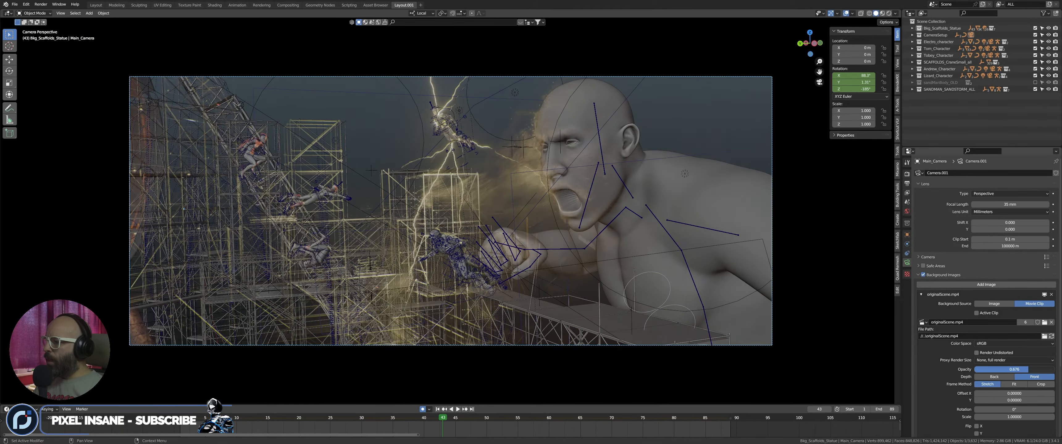
drag(1028, 369, 1047, 369)
drag(403, 419, 380, 418)
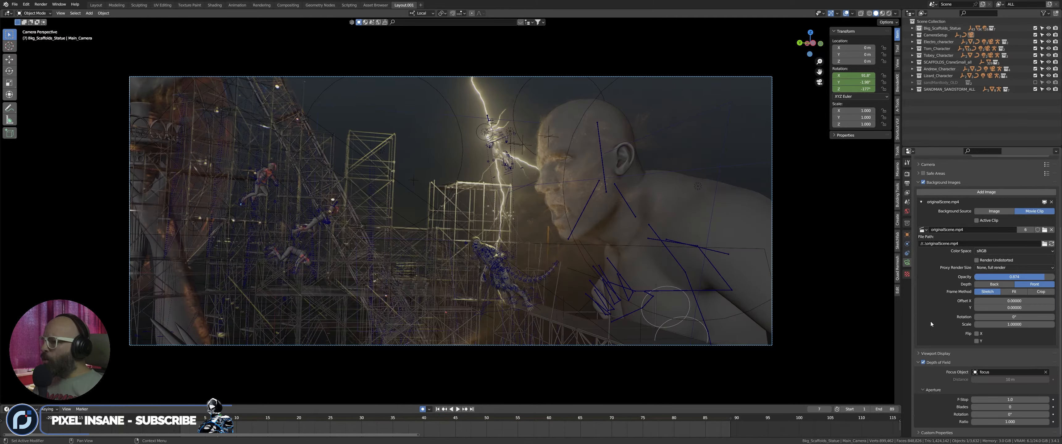
scroll(930, 323, up, 8)
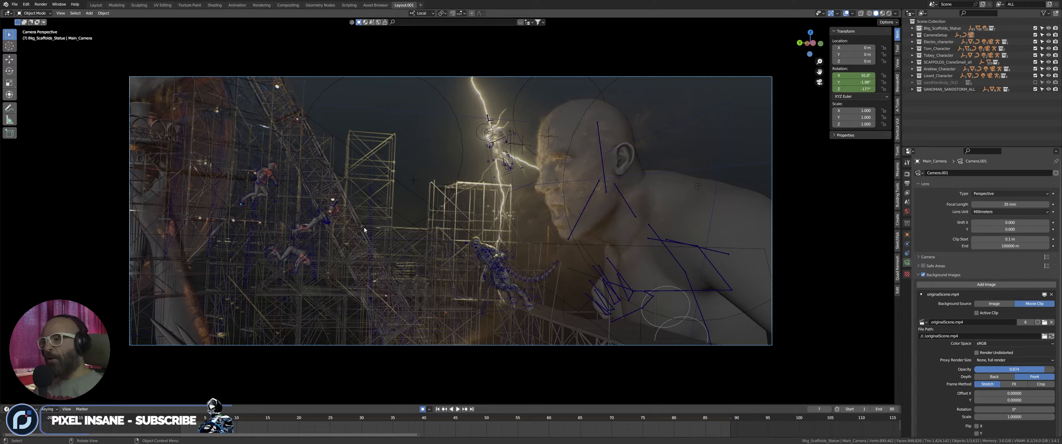
- Return to the first frame, then play and scrub the animation to check how the models line up with the overlaid footage
key(shift+Left)
key(space)
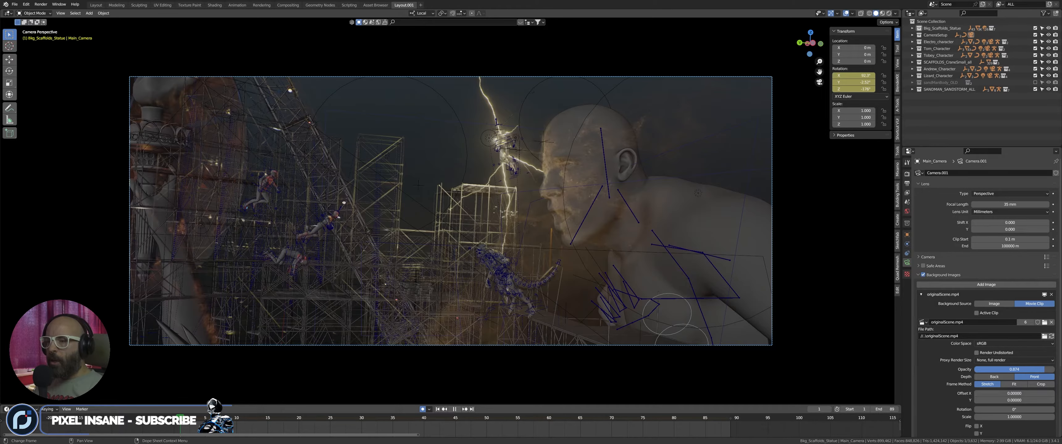
drag(180, 427, 655, 425)
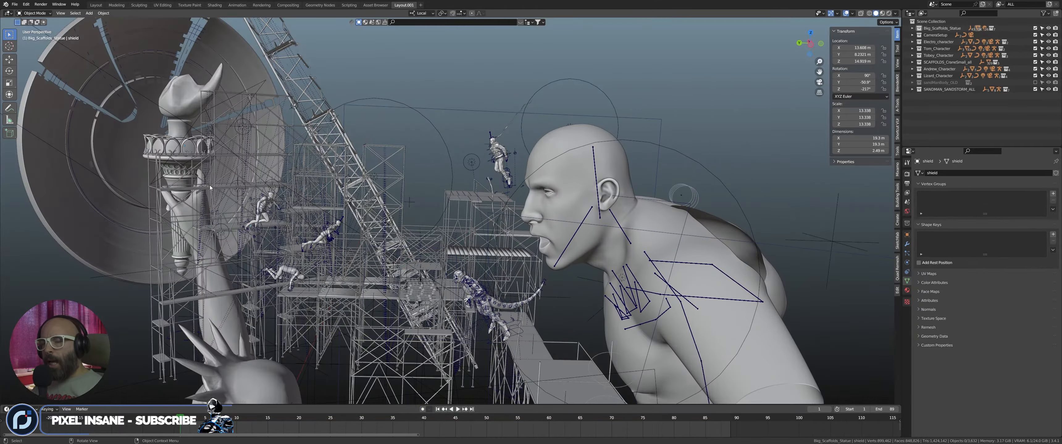
- Select the large shield behind the torch, clear the selection, and check the original shot in After Effects before returning to Blender
click(121, 172)
shift+middle_drag(121, 172, 212, 171)
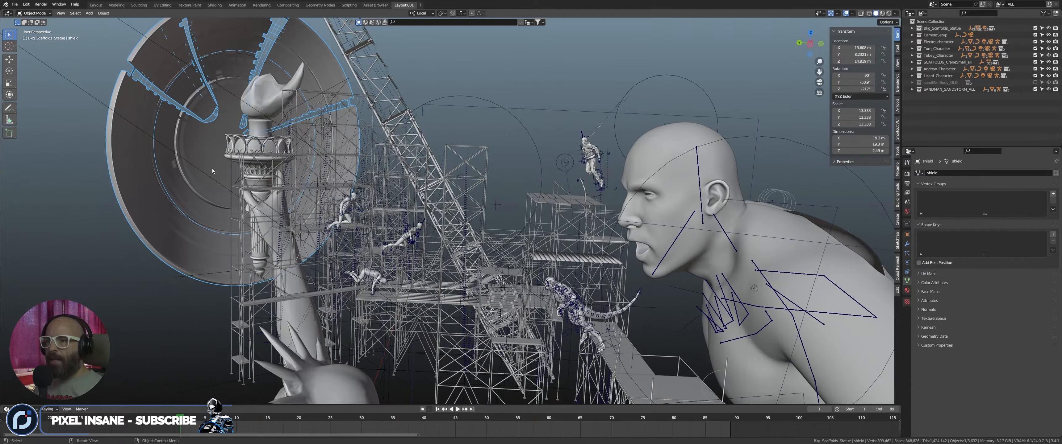
click(455, 73)
key(alt+Tab)
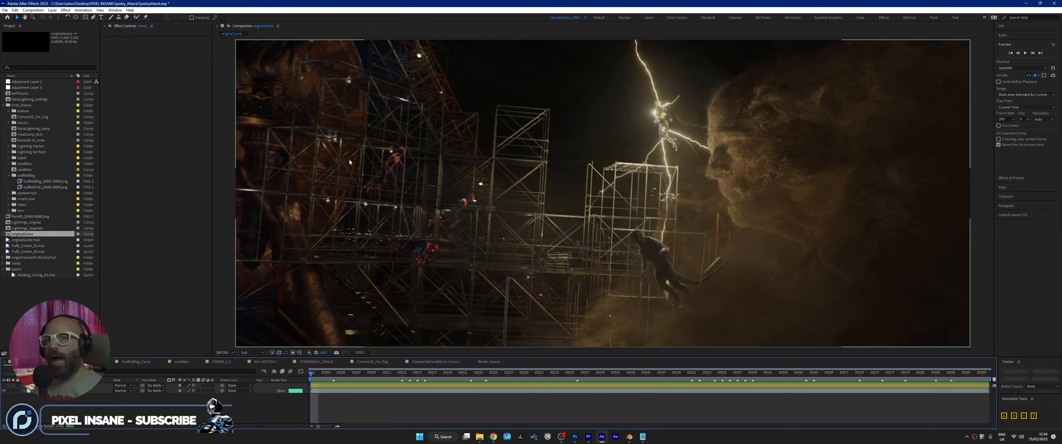
key(alt+Tab)
middle_drag(290, 153, 299, 154)
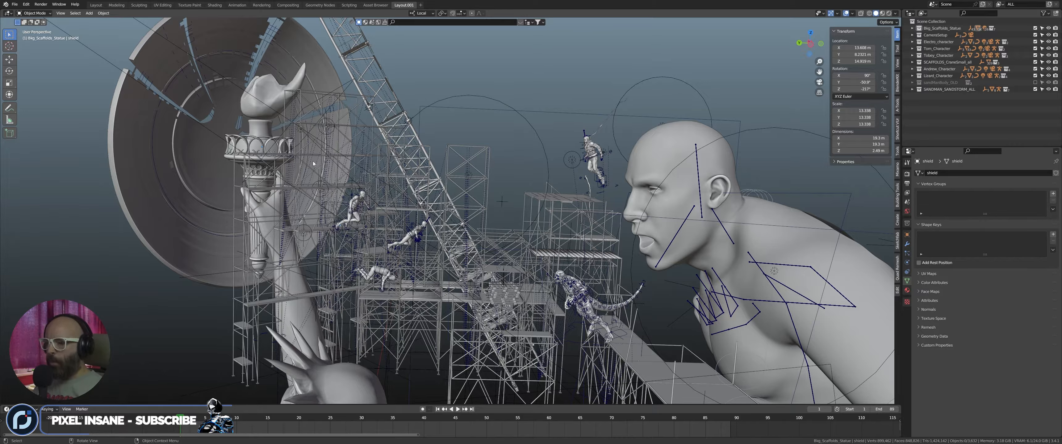
- Switch to the image viewer to view shield.jpg and shield_texture.jpg, and return to Blender
key(alt+Tab)
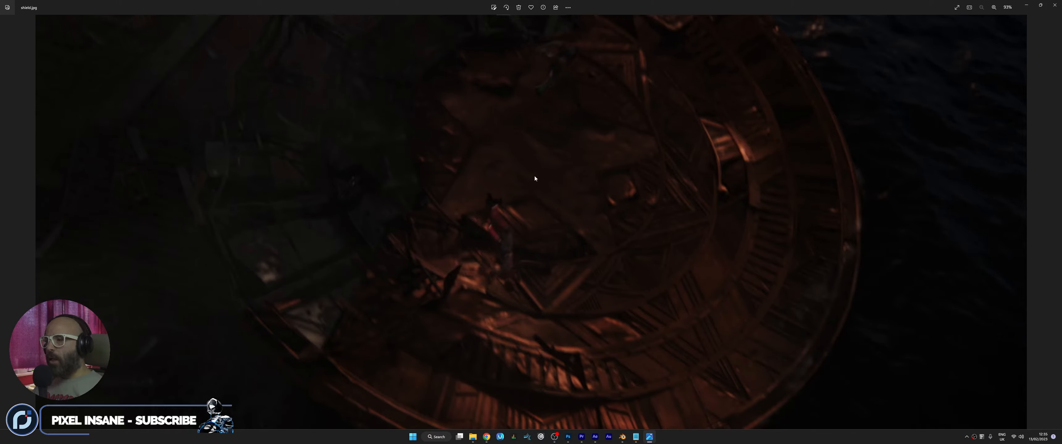
click(1055, 5)
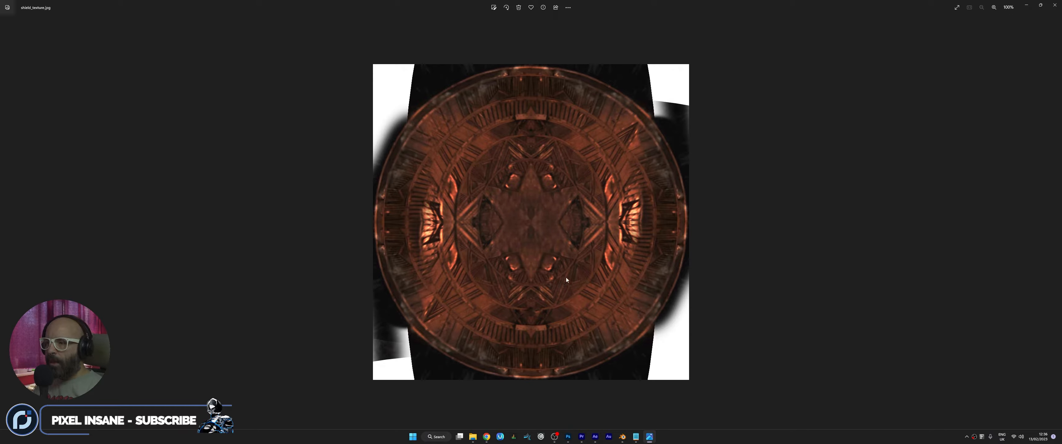
click(623, 436)
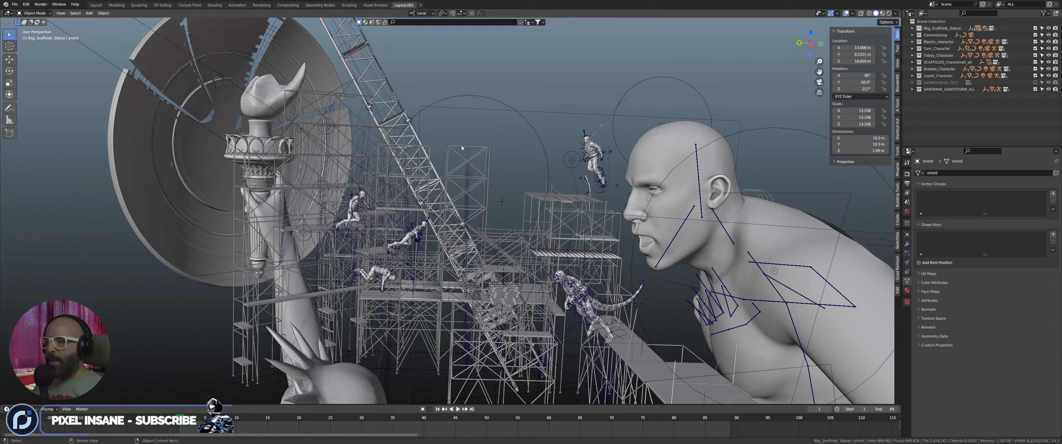
- Switch the viewport to Material Preview shading and inspect the textured shield in isolation
click(882, 14)
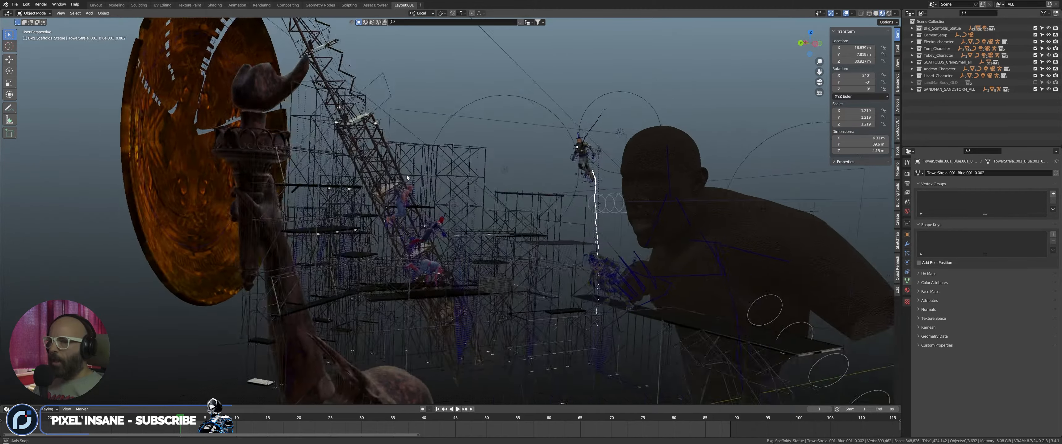
middle_drag(396, 165, 239, 158)
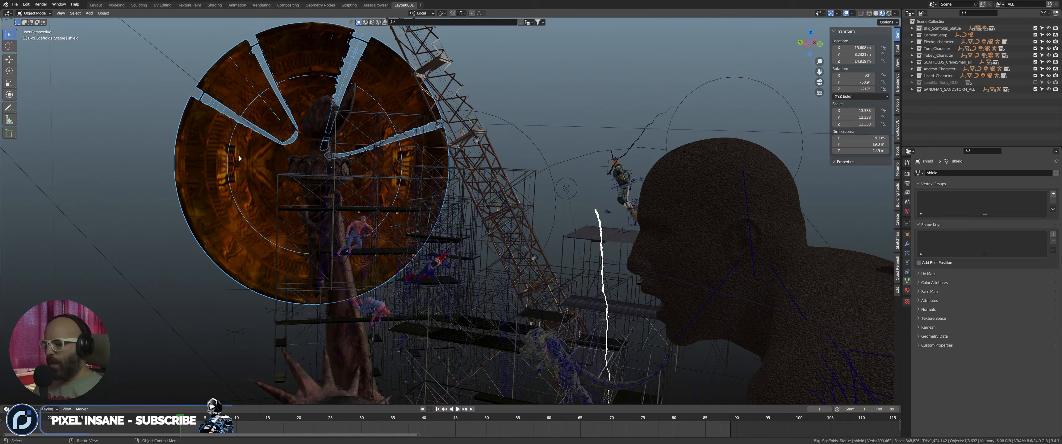
key(KP_Divide)
middle_drag(679, 179, 481, 187)
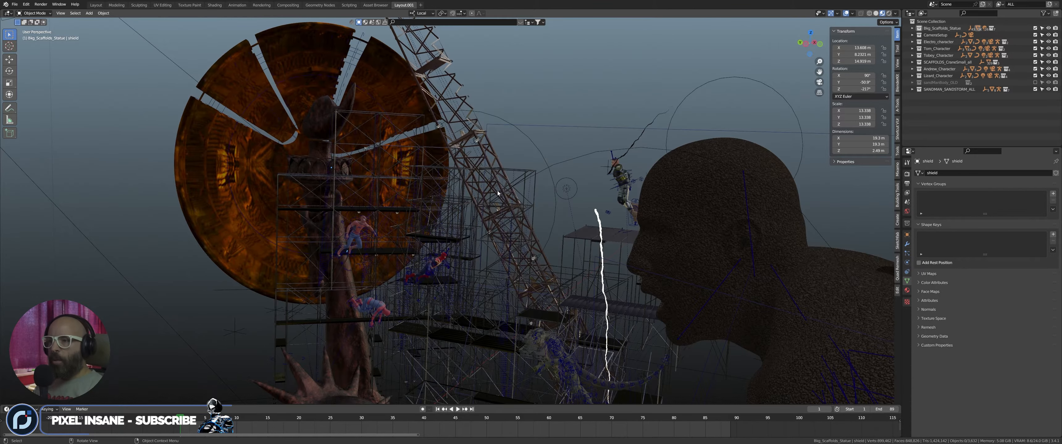
- Examine the textured scaffold structure and select individual planks on the two platforms below Electro
middle_drag(422, 181, 400, 173)
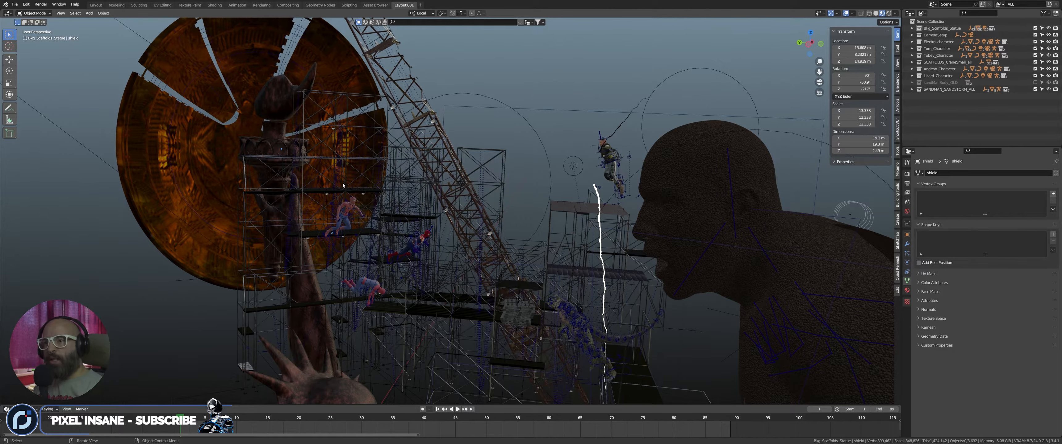
scroll(201, 168, up, 2)
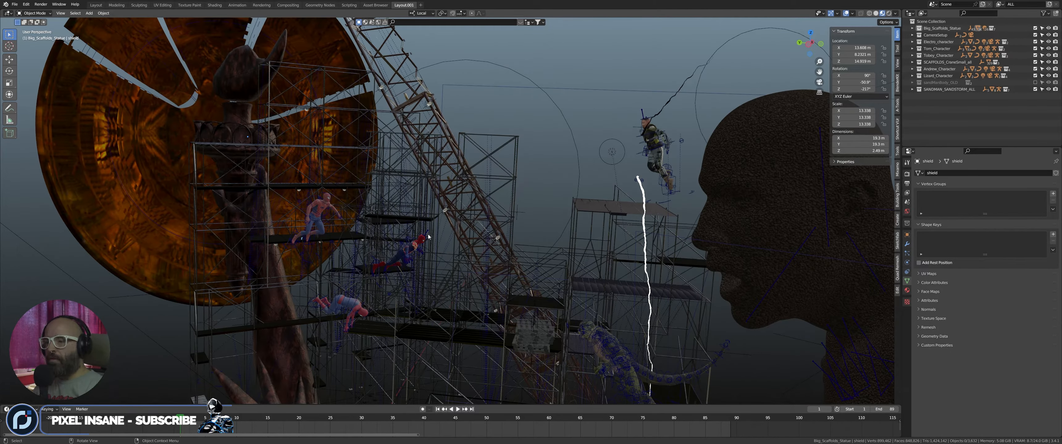
middle_drag(391, 175, 412, 181)
shift+middle_drag(430, 228, 417, 173)
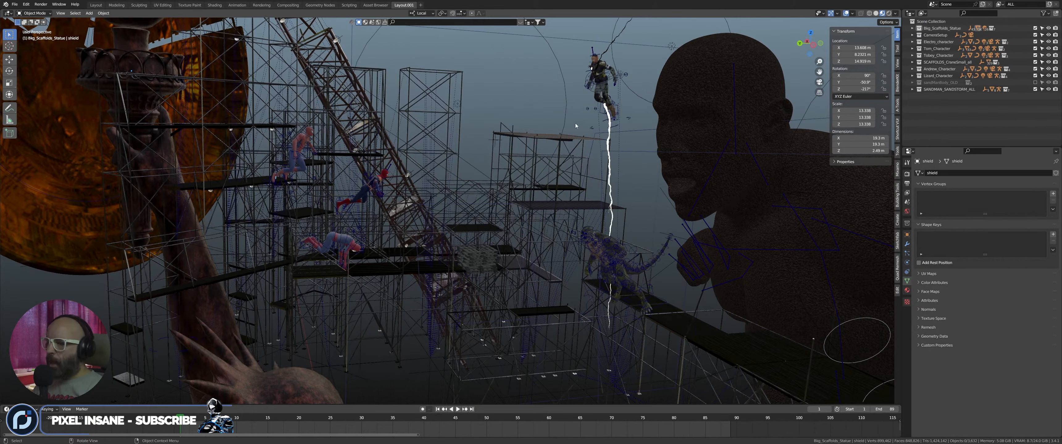
click(542, 134)
middle_drag(548, 150, 554, 141)
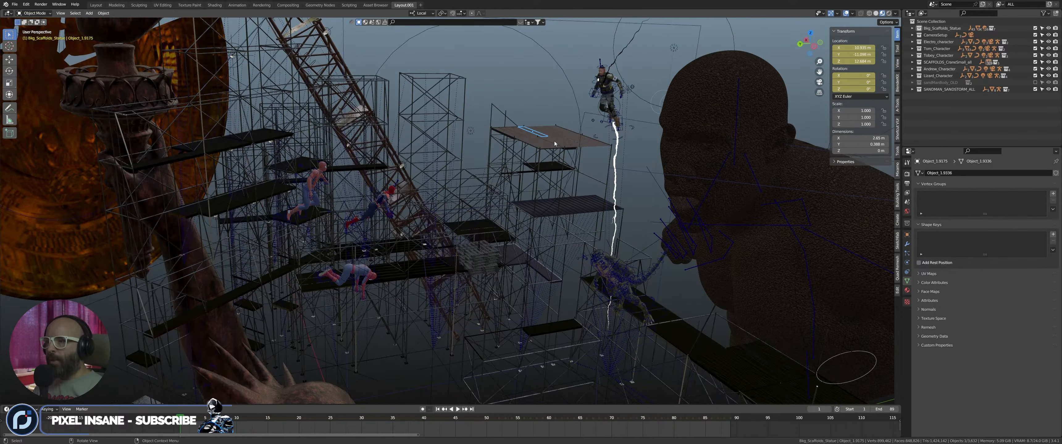
click(548, 201)
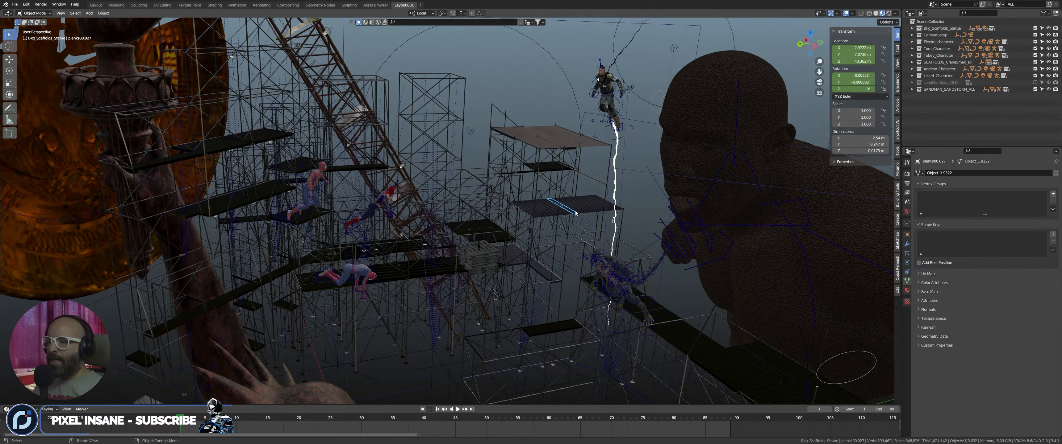
- Select the shield and the Statue in turn, inspecting the statue's head texture up close
click(416, 206)
middle_drag(417, 207, 598, 196)
scroll(495, 192, down, 2)
click(299, 184)
shift+middle_drag(300, 183, 231, 144)
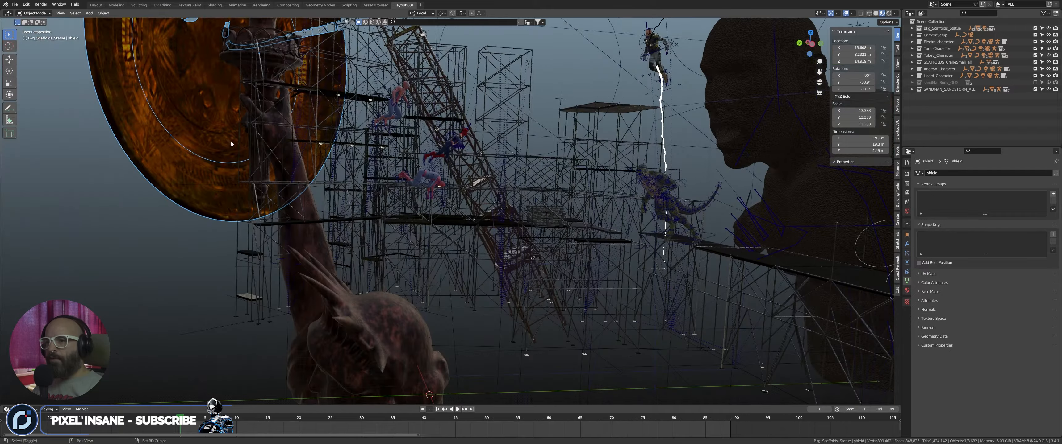
shift+middle_drag(357, 260, 339, 199)
scroll(340, 199, up, 2)
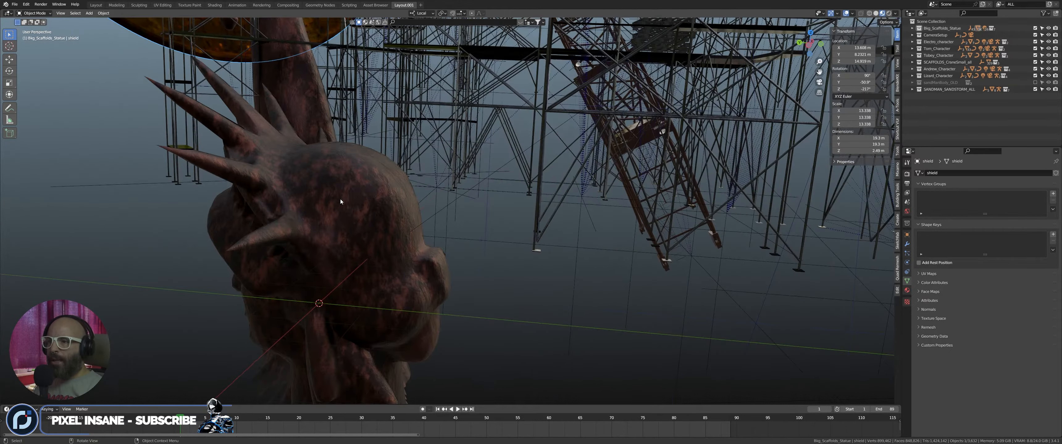
click(339, 201)
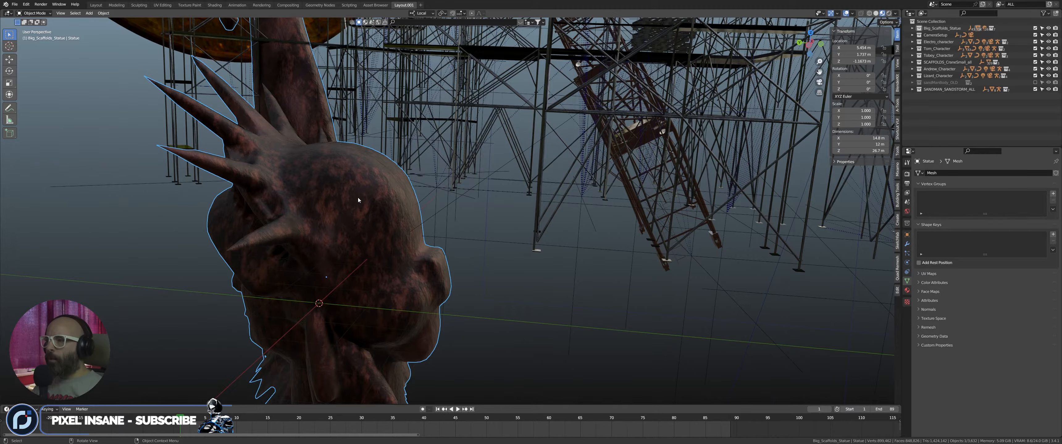
- Move in among the scaffolds and select a single metal pipe to inspect its material
middle_drag(357, 198, 425, 171)
middle_drag(510, 155, 425, 149)
scroll(427, 156, up, 5)
click(453, 125)
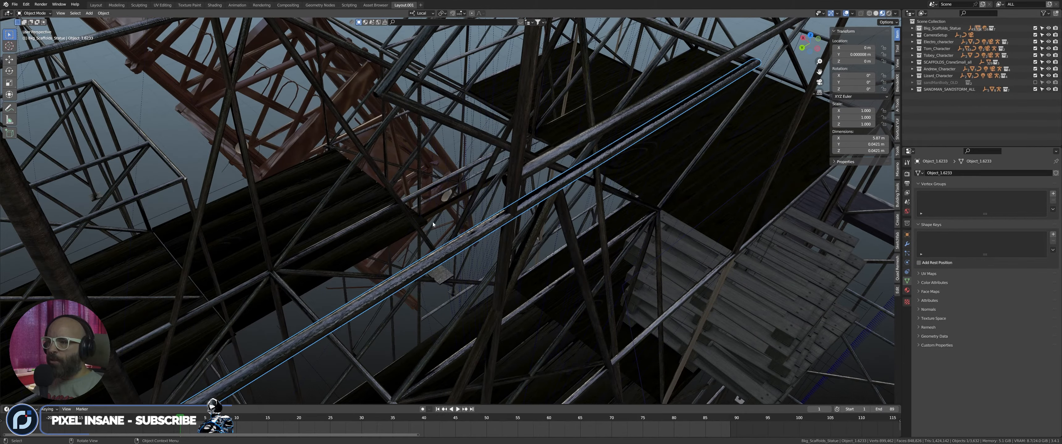
- Examine the three Spider-Man characters placed across the scaffolds and clear the pipe selection
scroll(422, 224, down, 4)
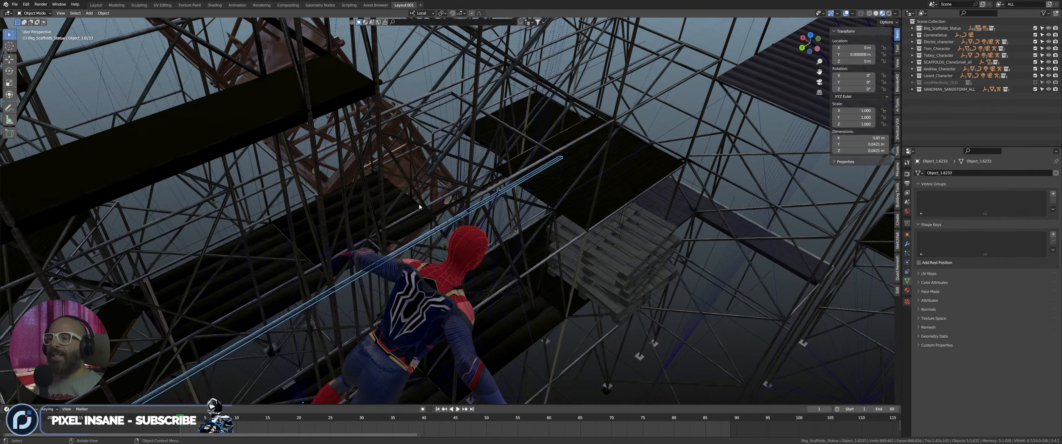
middle_drag(421, 207, 423, 167)
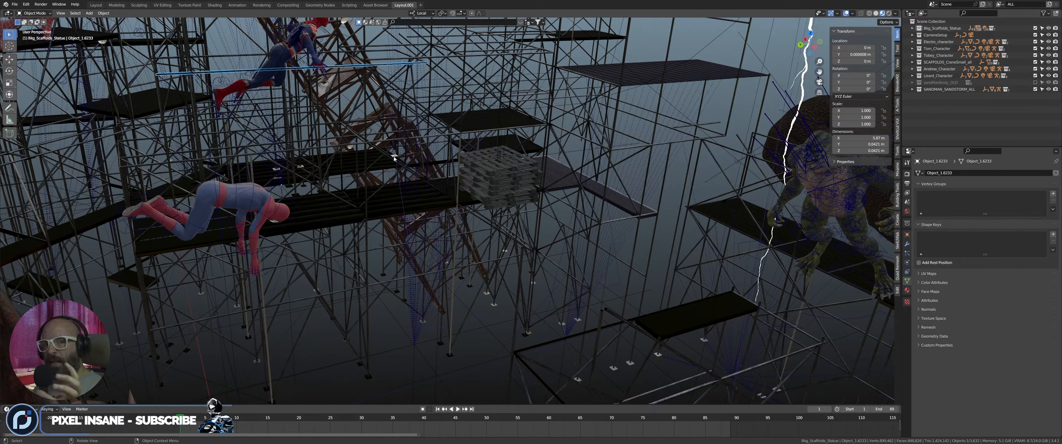
middle_drag(425, 171, 373, 173)
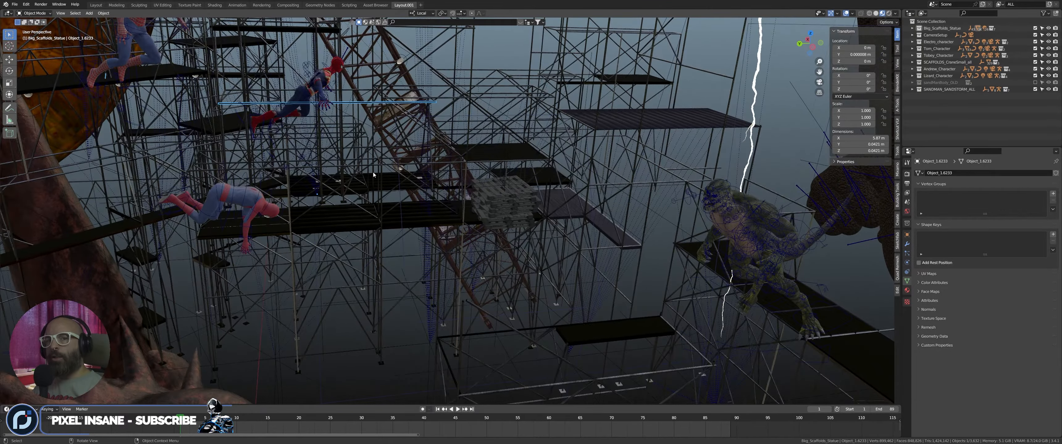
shift+middle_drag(254, 91, 314, 165)
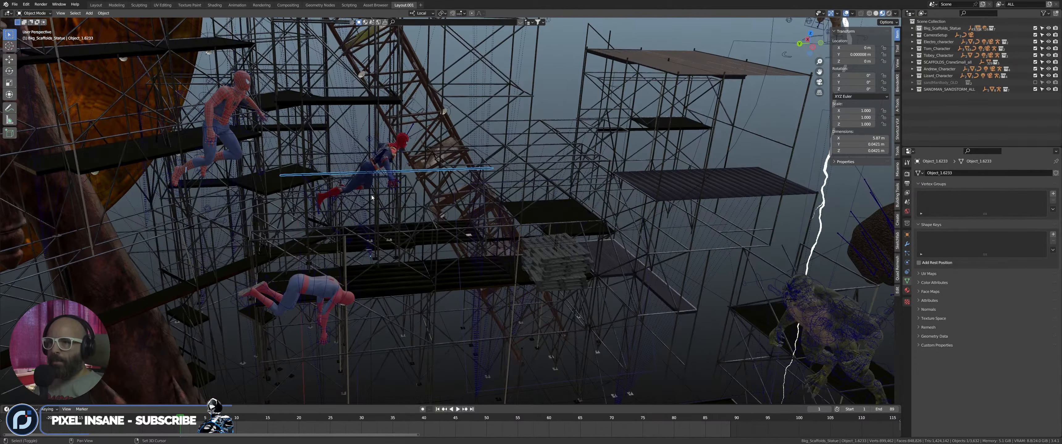
scroll(314, 165, up, 1)
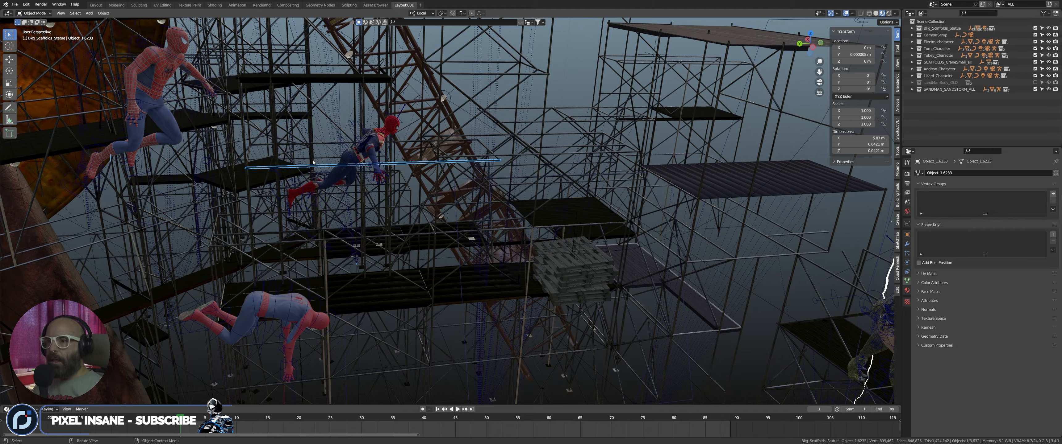
scroll(314, 160, down, 2)
middle_drag(541, 130, 531, 96)
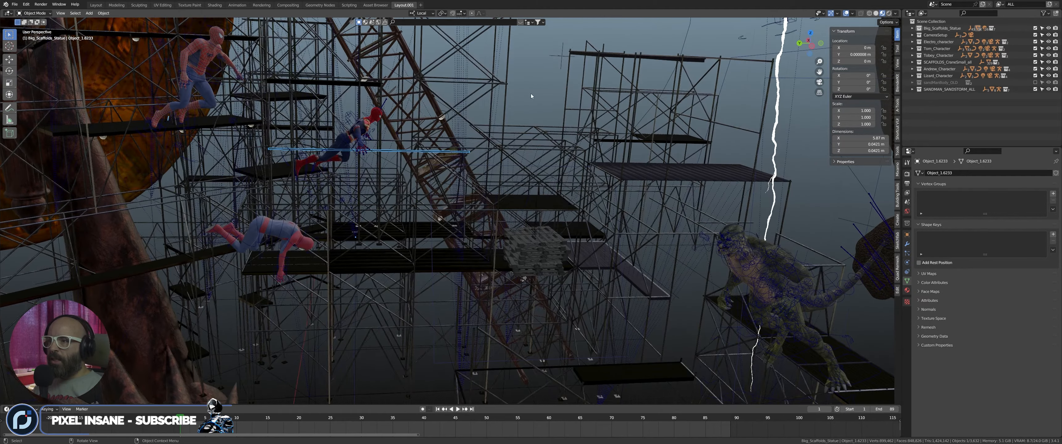
click(530, 93)
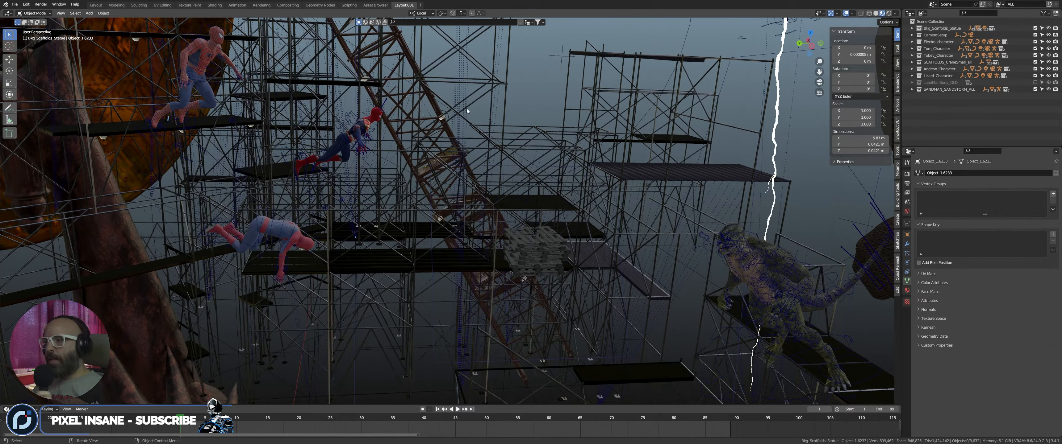
- Inspect the textured Lizard character on the walkway beside the lightning bolt
shift+middle_drag(207, 91, 227, 123)
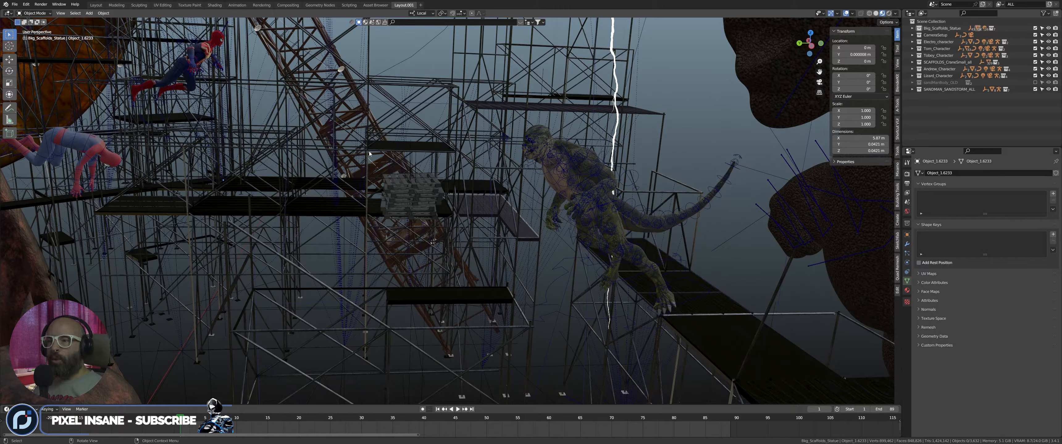
middle_drag(369, 154, 402, 145)
scroll(462, 163, up, 3)
shift+middle_drag(663, 189, 462, 168)
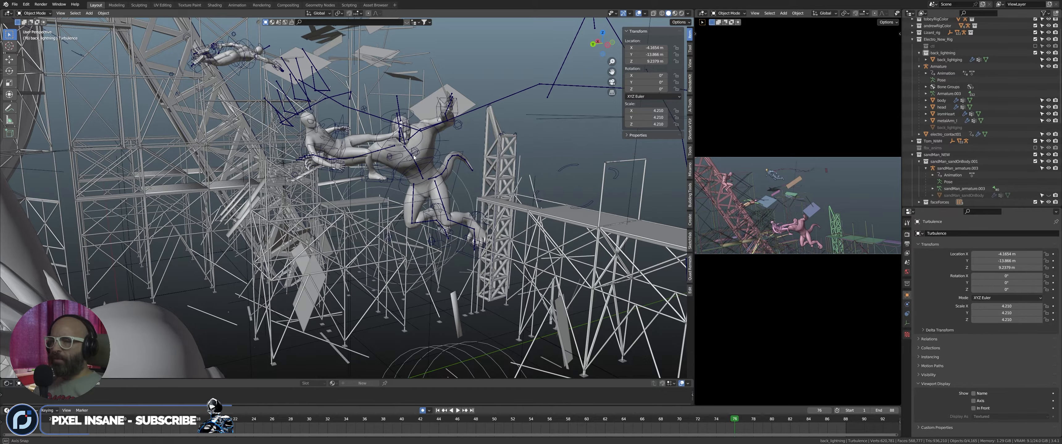
- In the other Blender file, return to the first frame and play the Lizard's rigged animation from a close view
scroll(414, 162, up, 3)
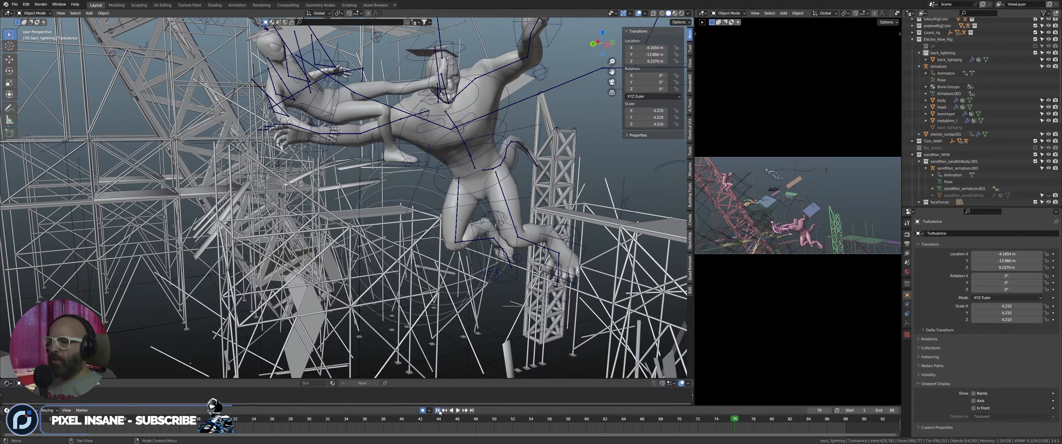
click(438, 410)
shift+middle_drag(585, 117, 320, 182)
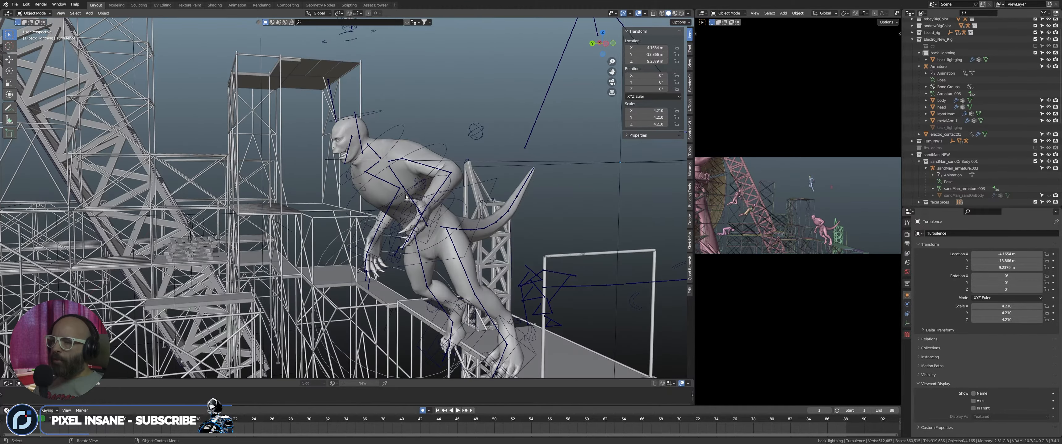
middle_drag(406, 198, 326, 196)
key(space)
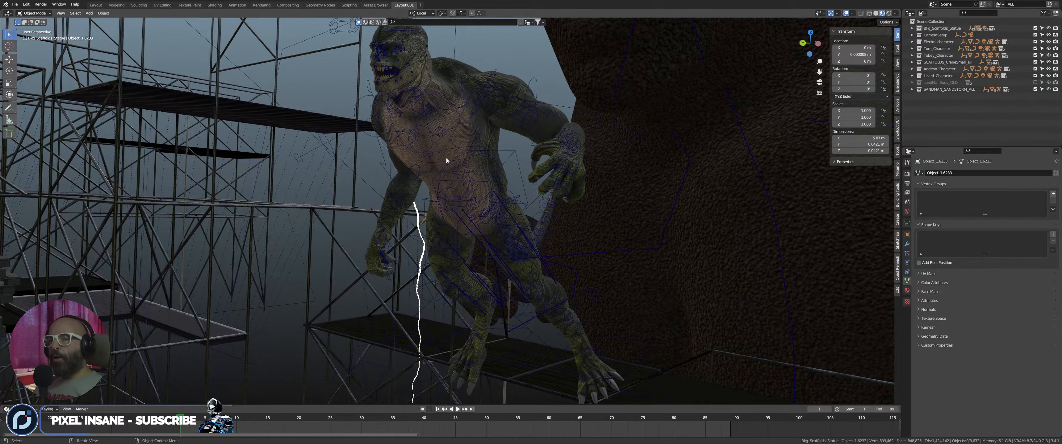
- Hide the viewport overlays and inspect the Lizard's skin textures from several angles
middle_drag(446, 157, 454, 157)
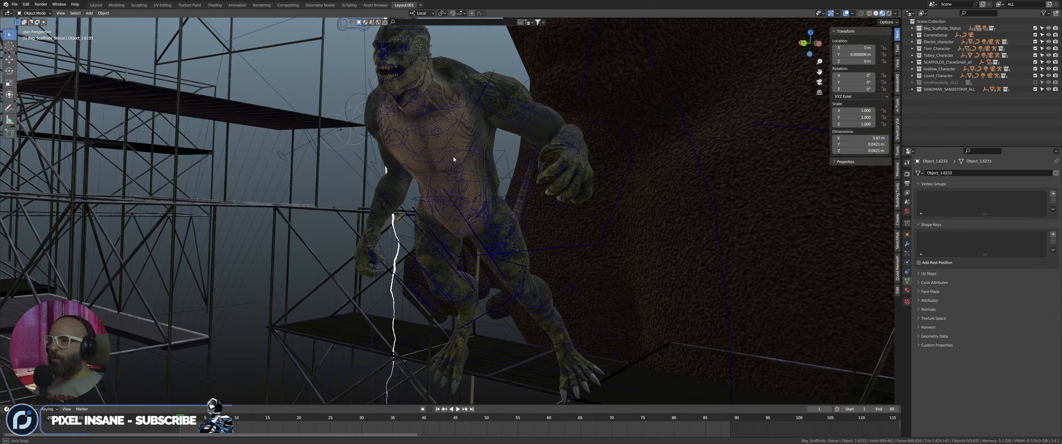
click(845, 13)
mouse_move(429, 123)
middle_down()
mouse_move(446, 124)
mouse_move(422, 127)
middle_up()
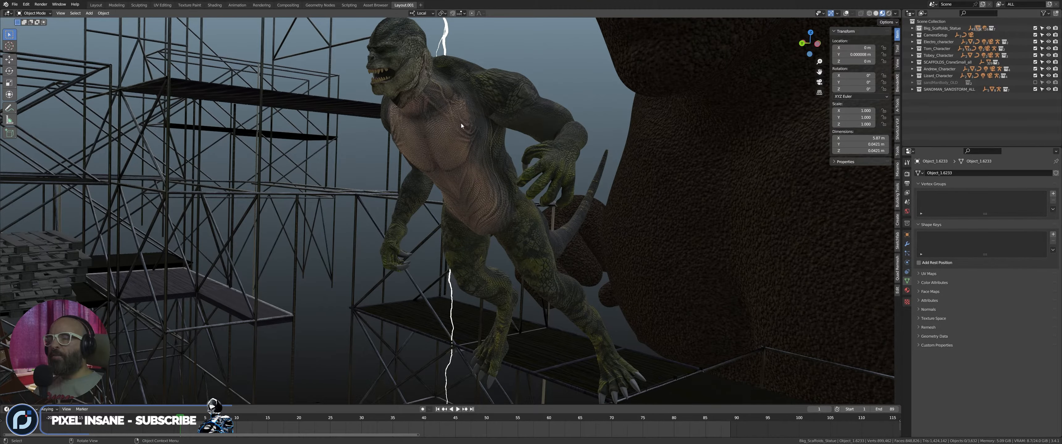
middle_drag(467, 140, 460, 140)
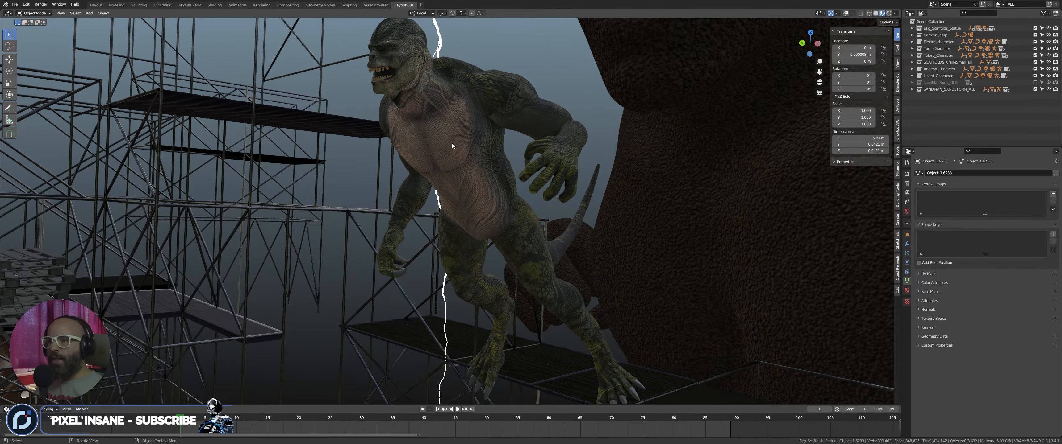
middle_drag(453, 143, 460, 142)
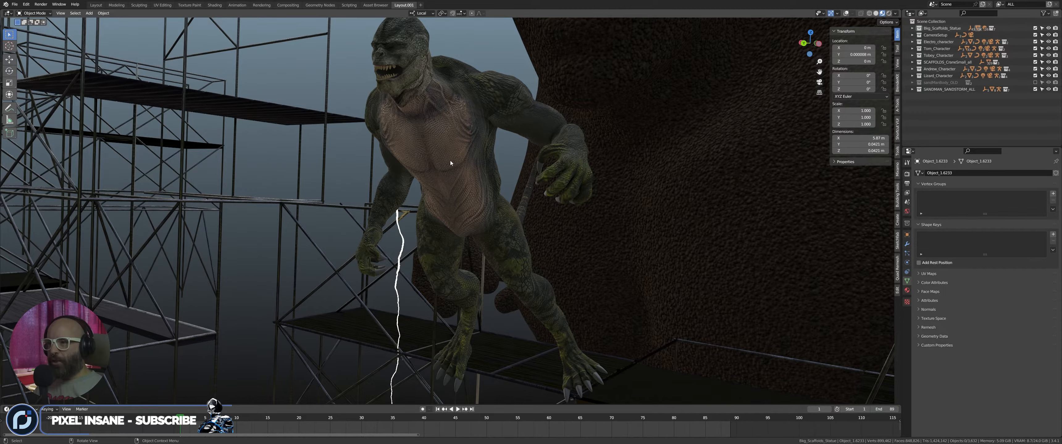
middle_drag(451, 160, 390, 157)
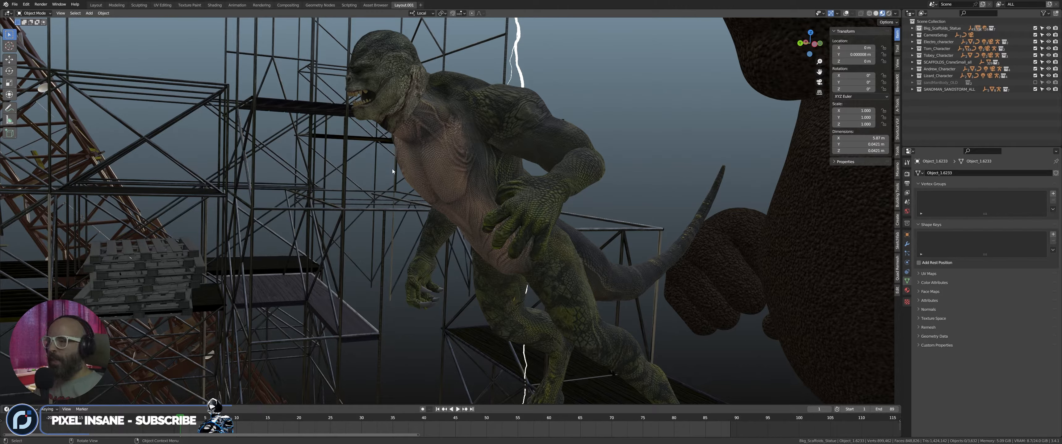
- Look through the scene camera and preview frame 86 of the shot in rendered shading
key(KP_0)
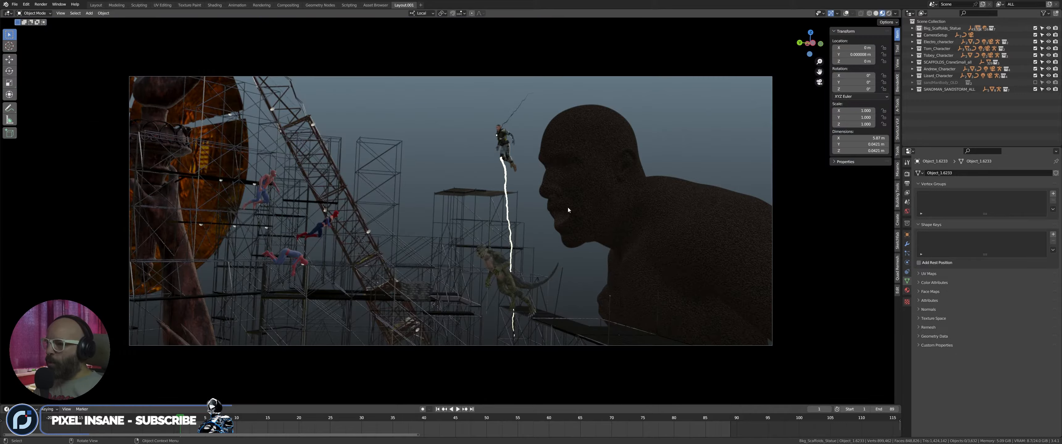
scroll(565, 214, up, 3)
shift+middle_drag(591, 198, 589, 133)
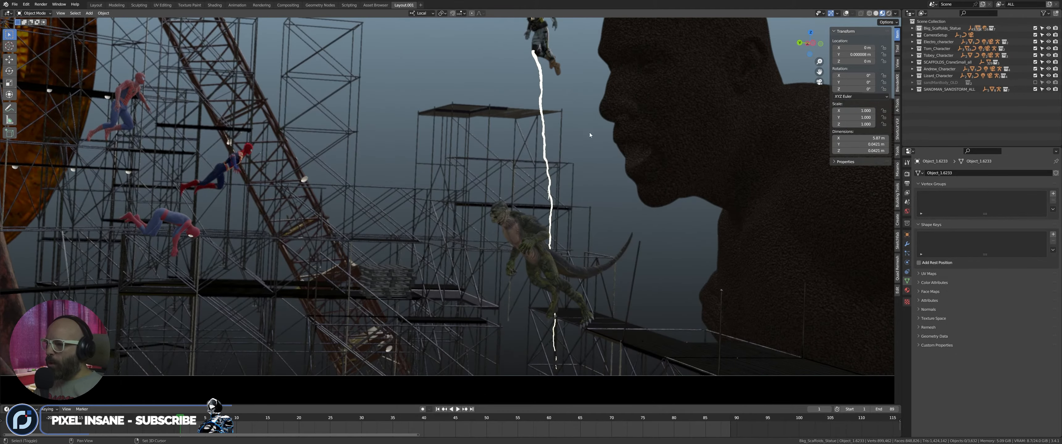
click(713, 419)
click(889, 13)
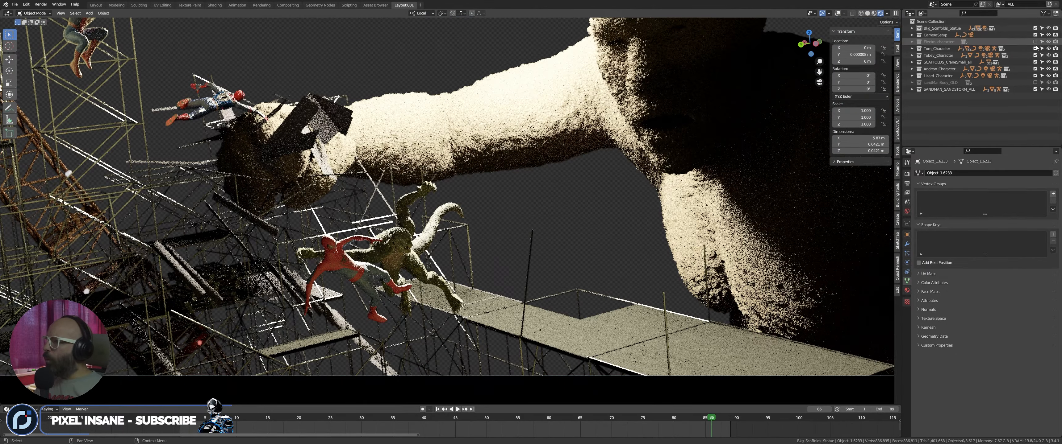
- Exclude the other character collections from the view, and inspect the isolated Lizard in rendered shading in the other Blender file
drag(1035, 42, 1035, 69)
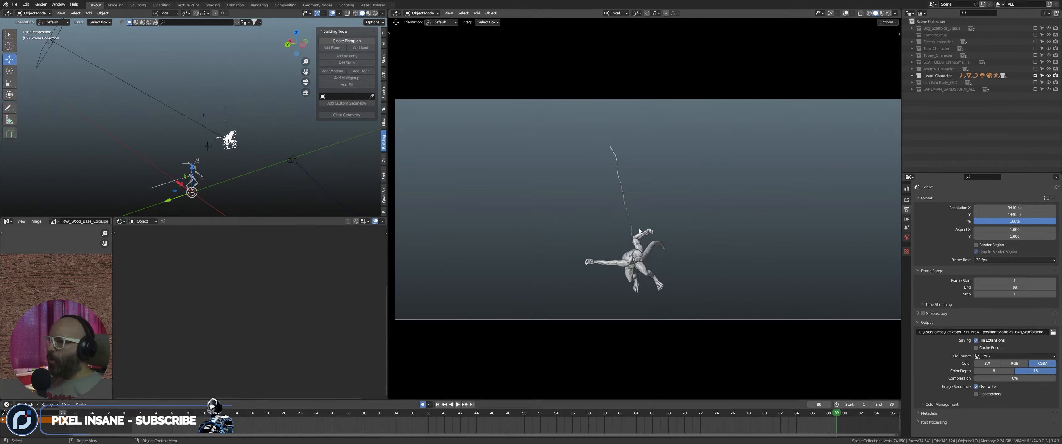
scroll(639, 232, up, 6)
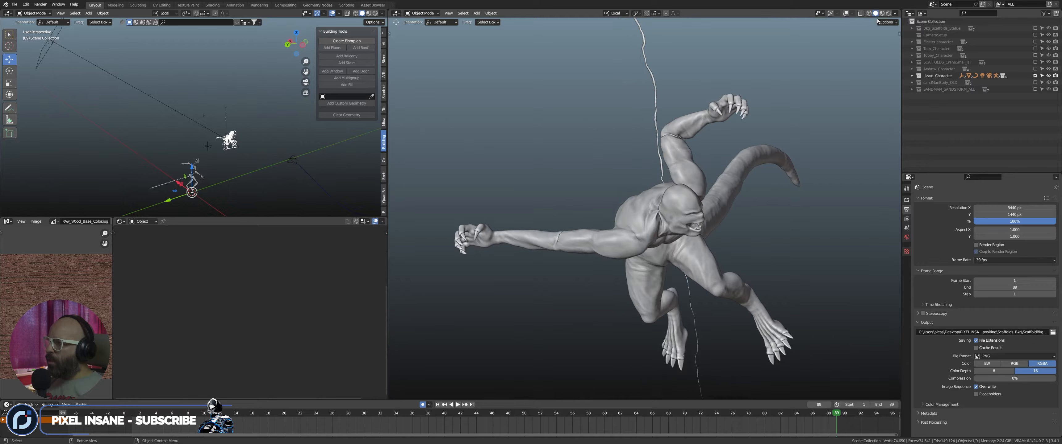
click(889, 12)
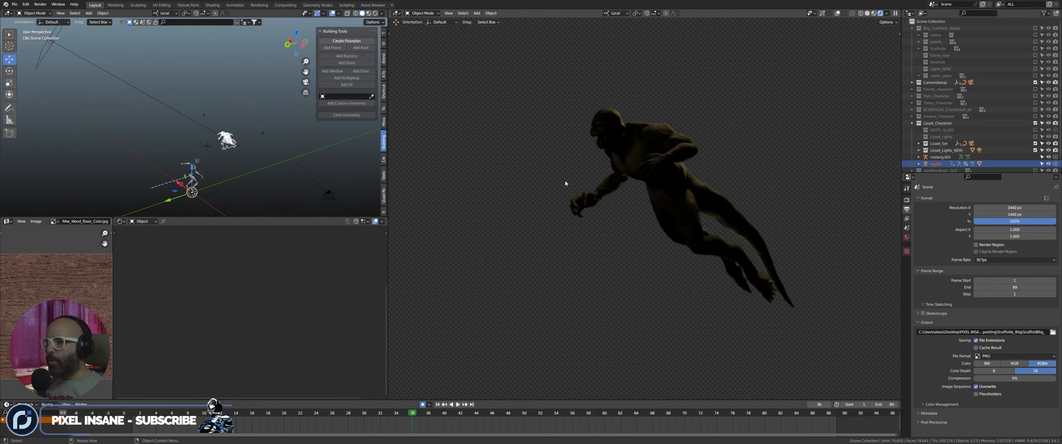
scroll(592, 172, down, 2)
scroll(591, 171, up, 3)
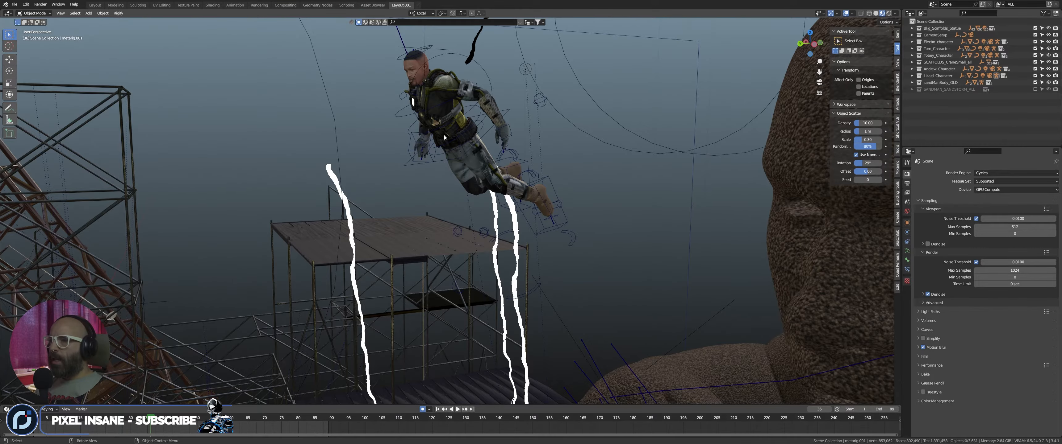
- Inspect the Electro character's textured suit and gear up close above the scaffold platform
middle_drag(443, 134, 414, 213)
scroll(443, 129, up, 2)
scroll(428, 193, up, 3)
scroll(400, 186, up, 3)
middle_drag(401, 185, 425, 179)
scroll(411, 178, down, 3)
scroll(442, 177, up, 2)
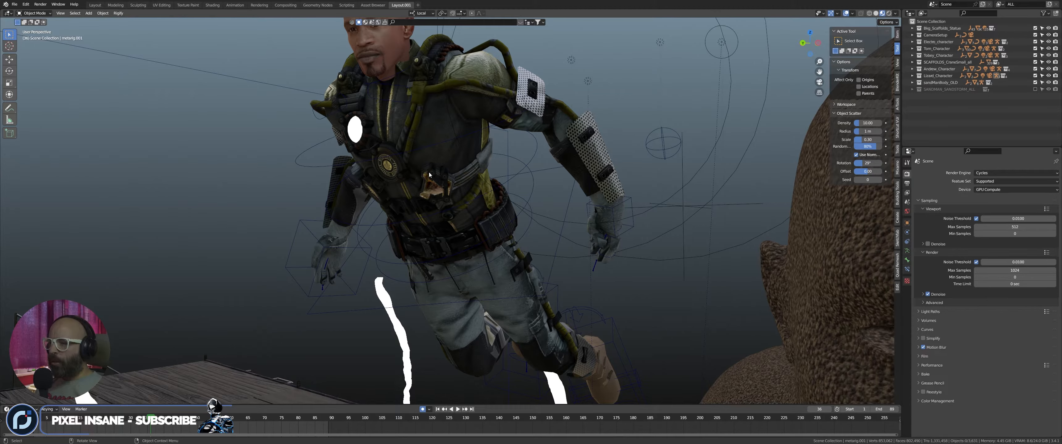
- Examine Electro's face and shoulder armor from close range
middle_drag(414, 172, 444, 254)
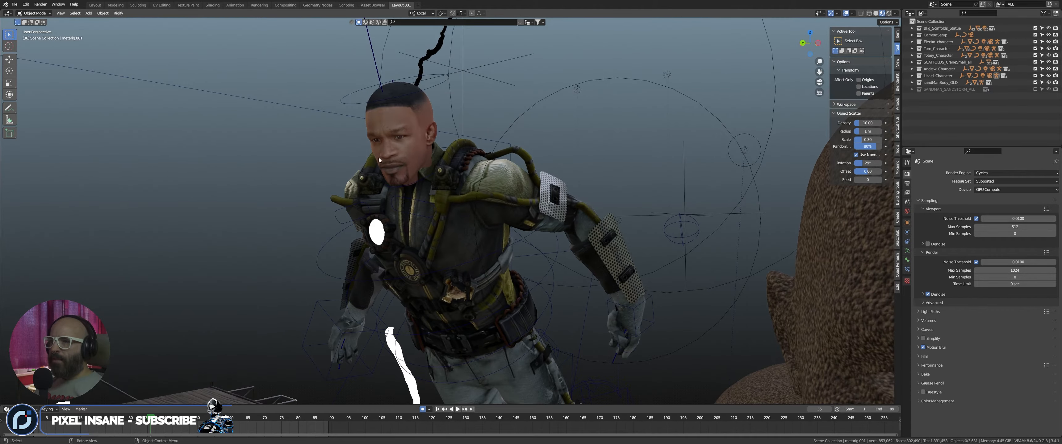
scroll(379, 156, up, 3)
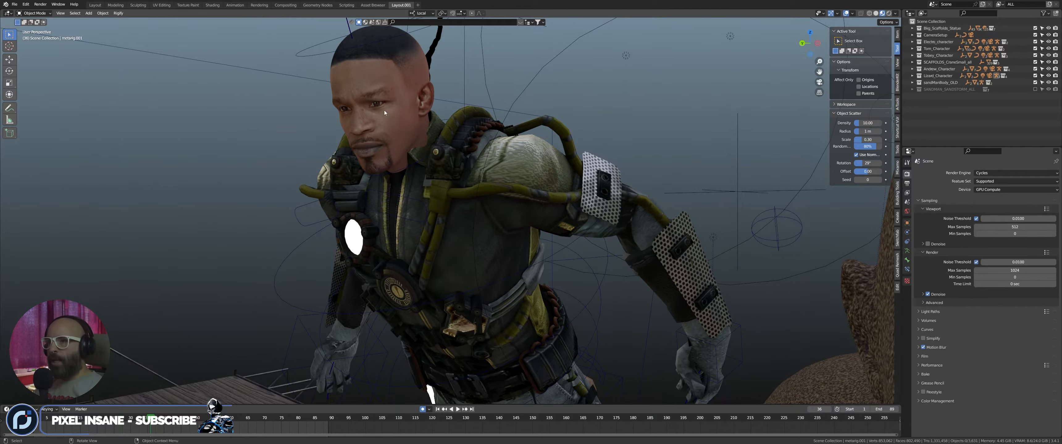
middle_drag(384, 111, 348, 139)
scroll(355, 123, up, 3)
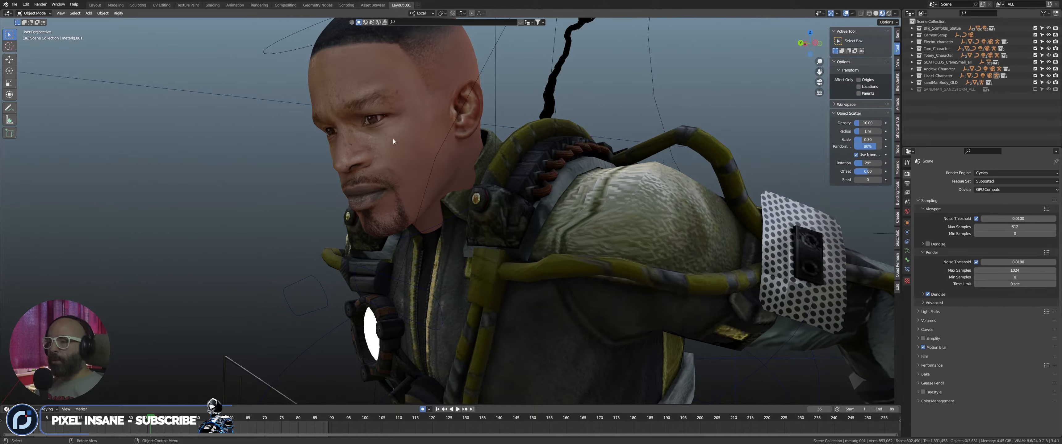
scroll(403, 141, down, 3)
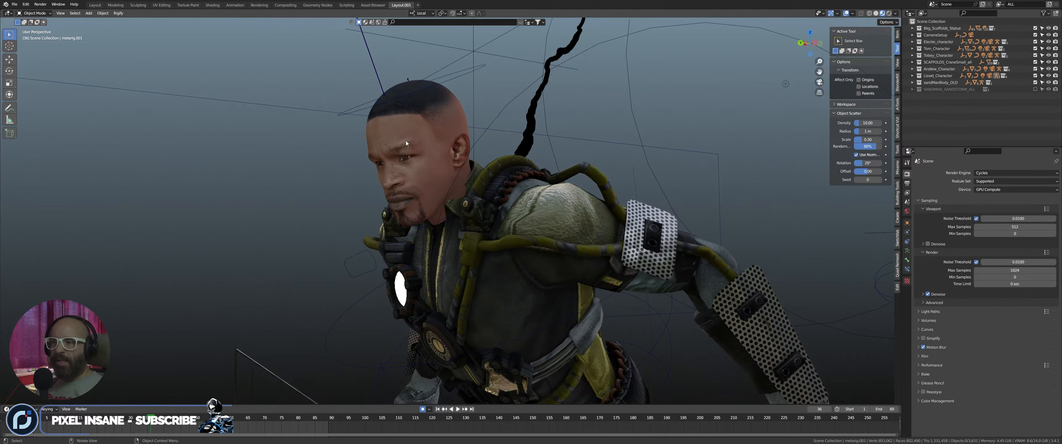
mouse_move(412, 151)
middle_down()
mouse_move(448, 153)
mouse_move(416, 158)
middle_up()
- Survey the whole scene with the statue, scaffolds, characters and Sandman body from outside the camera
scroll(415, 157, down, 12)
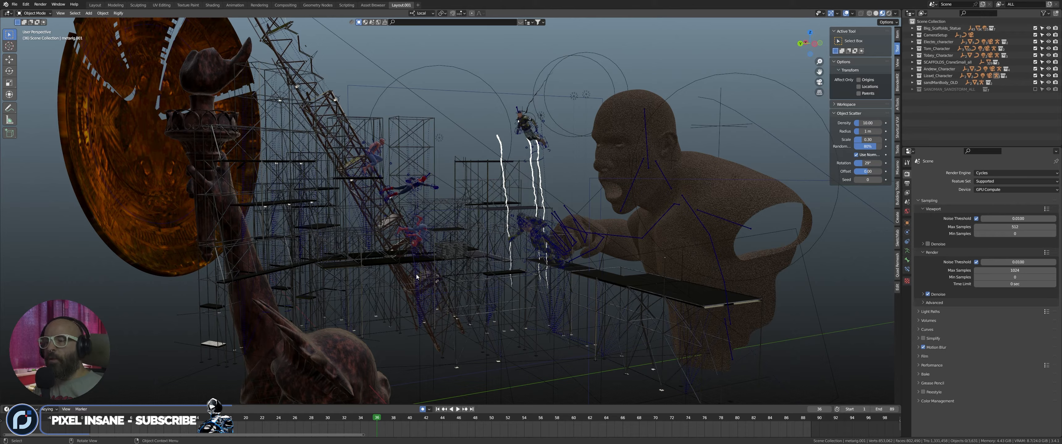
middle_drag(416, 278, 320, 174)
scroll(370, 249, up, 4)
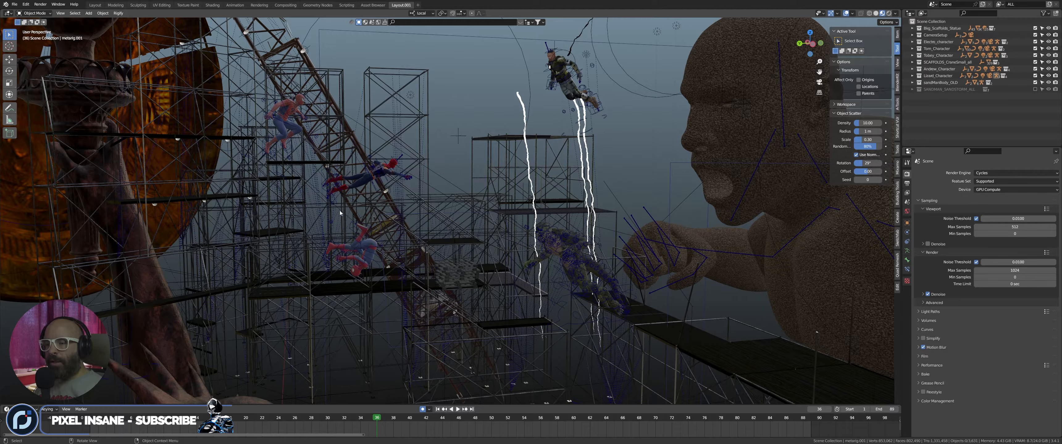
shift+middle_drag(535, 149, 510, 164)
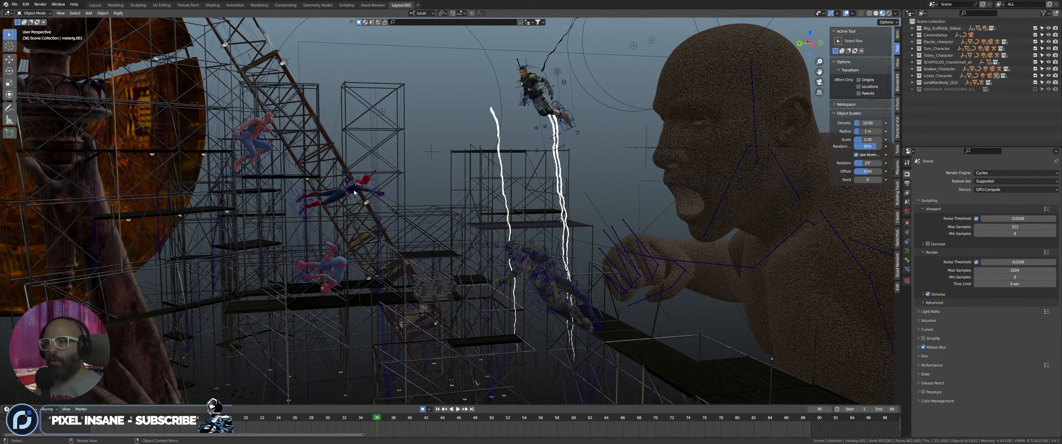
scroll(354, 193, down, 2)
middle_drag(381, 190, 371, 191)
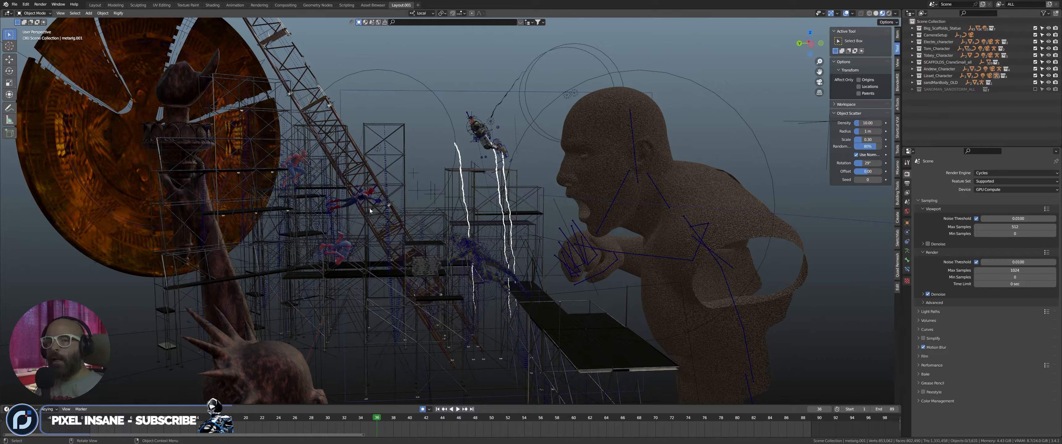
scroll(390, 184, up, 1)
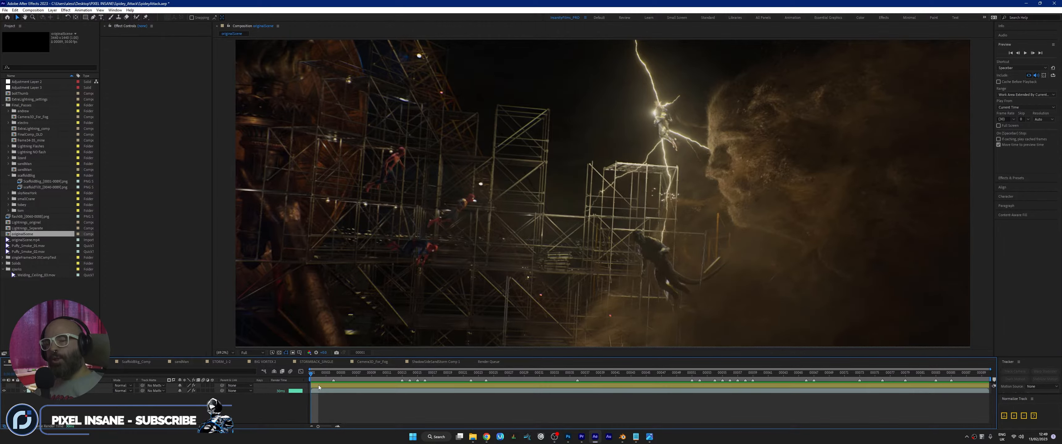
- Switch to After Effects and review the original footage in the composition by scrubbing and playing it from the start
drag(312, 374, 380, 375)
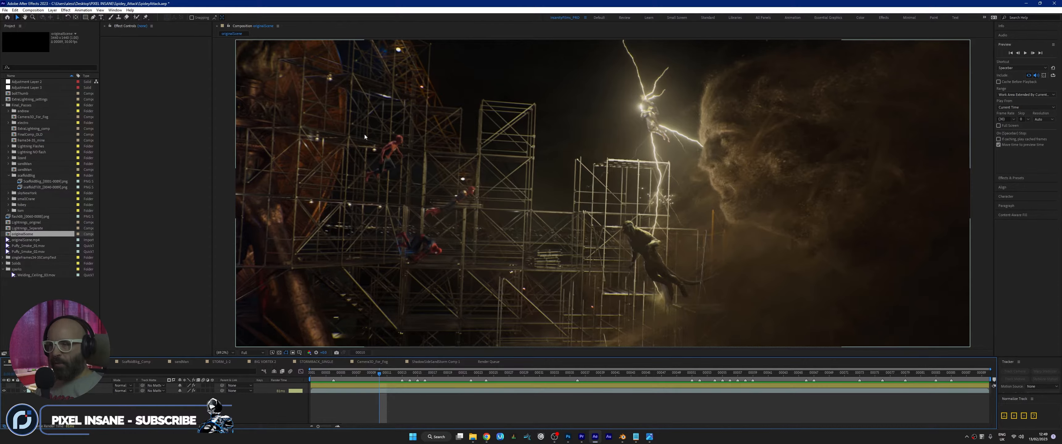
key(Home)
drag(322, 377, 543, 377)
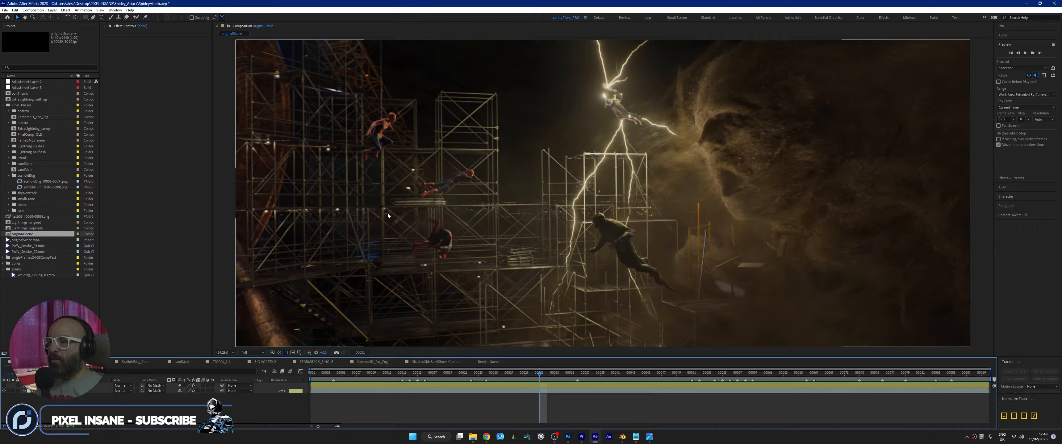
key(space)
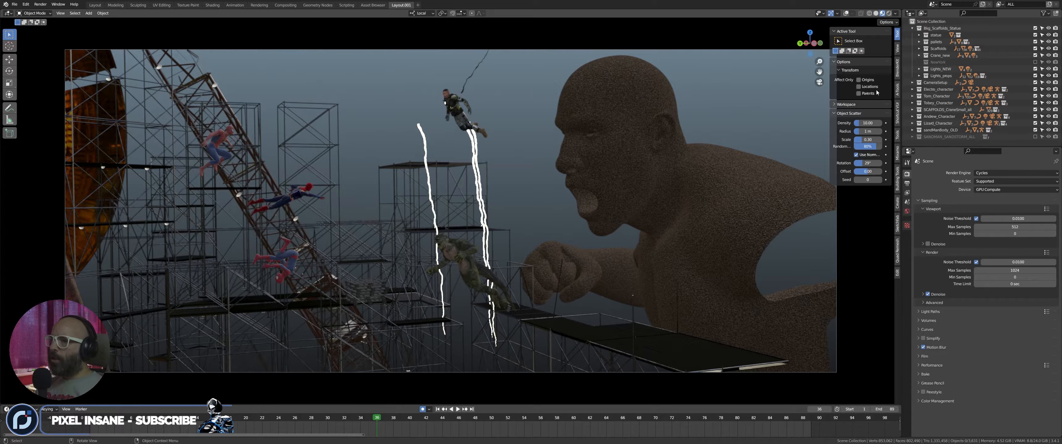
- Back in Blender, enable the New York background collection and return the camera shot to frame 1
click(1037, 62)
click(1035, 62)
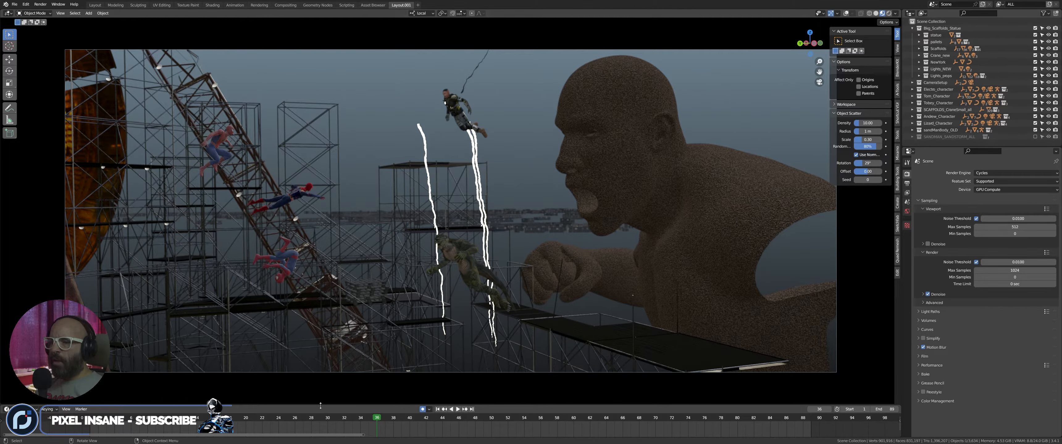
drag(286, 418, 90, 419)
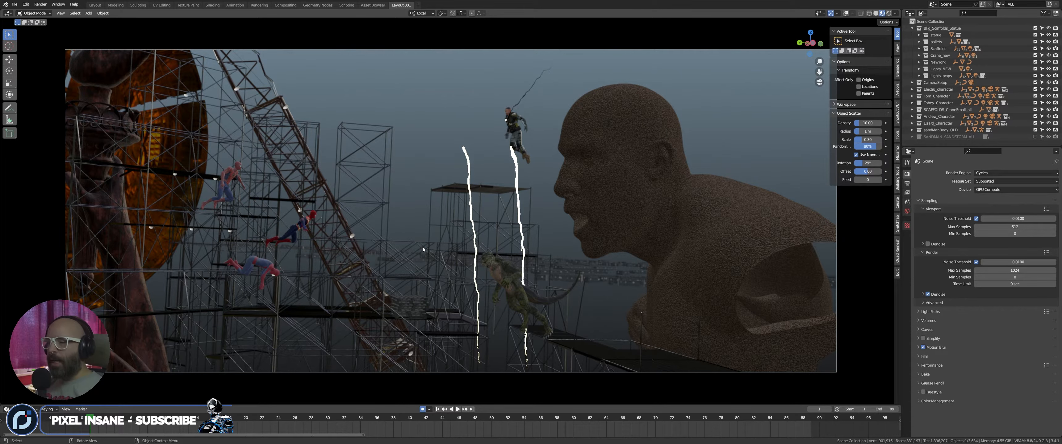
- Leave the camera view and set the viewport's clip end distance to 100000 m
scroll(432, 224, down, 2)
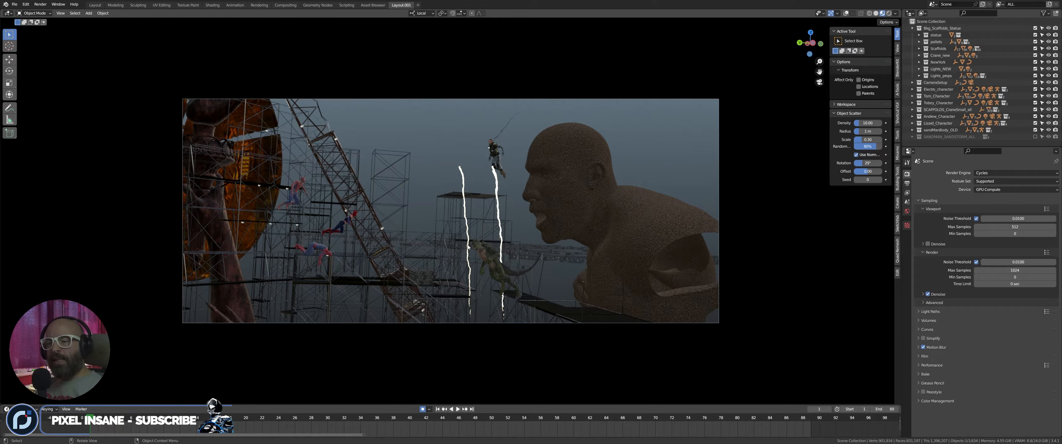
middle_drag(468, 248, 458, 259)
scroll(459, 259, down, 4)
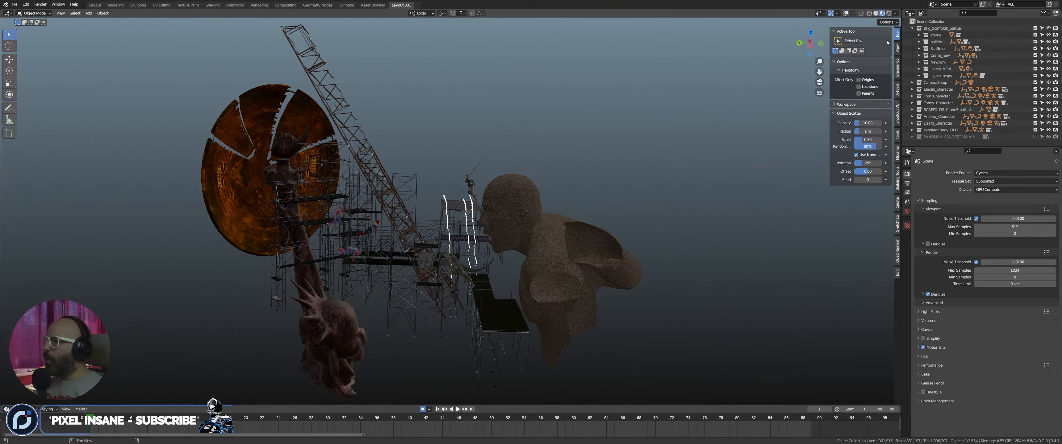
click(898, 46)
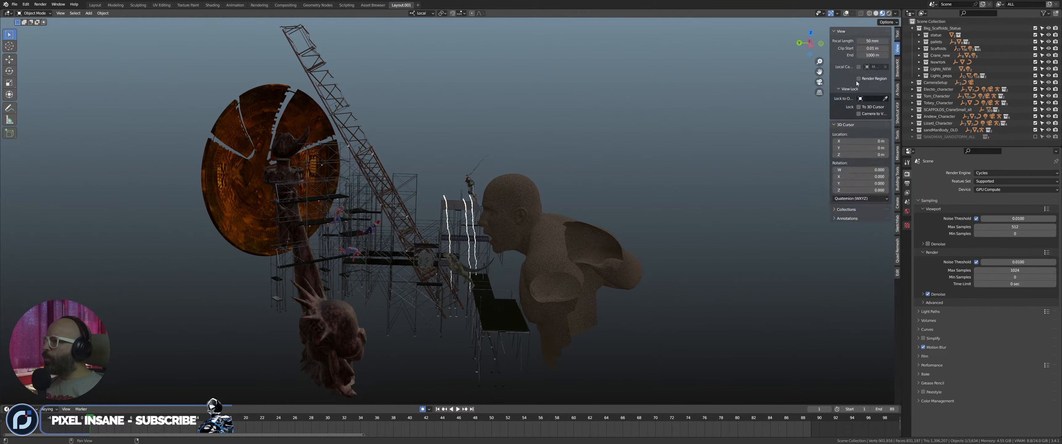
click(863, 55)
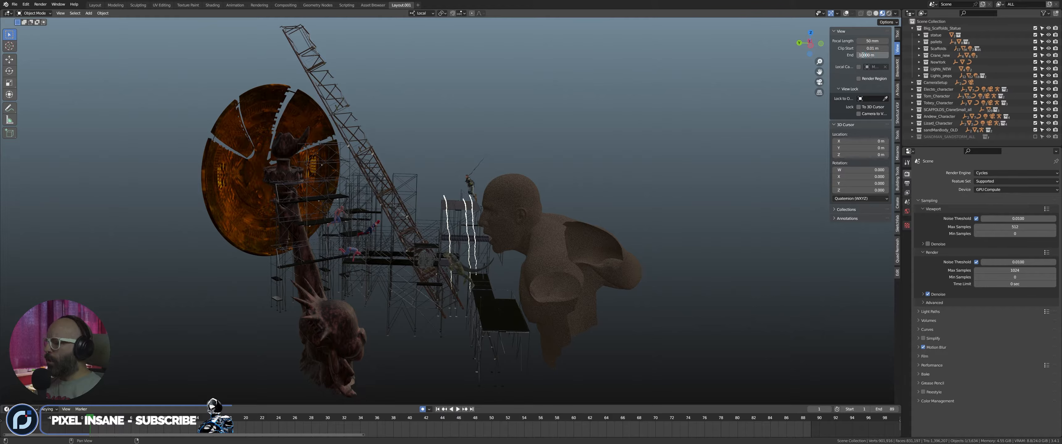
text(0)
key(Return)
- Examine the distant city buildings in relation to the main scaffold scene, and return to the camera view
scroll(427, 136, down, 2)
middle_drag(427, 136, 389, 130)
scroll(440, 135, down, 2)
scroll(421, 131, down, 3)
scroll(446, 136, down, 2)
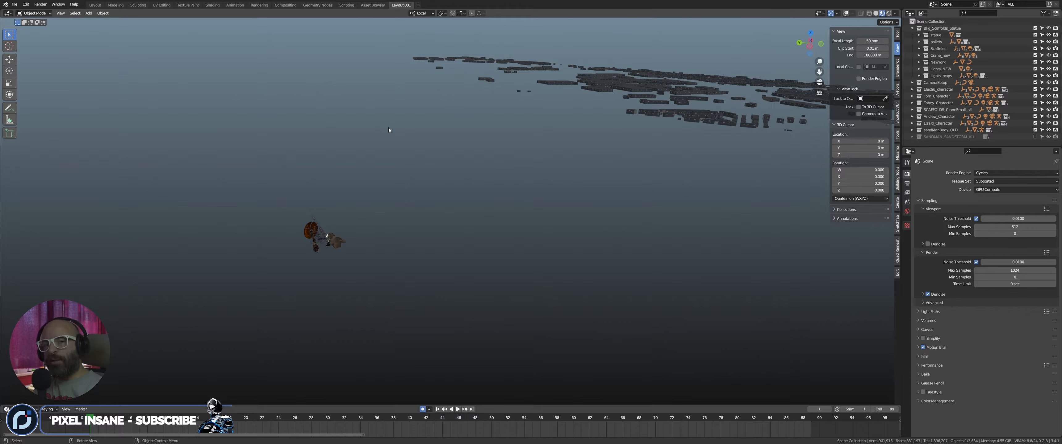
scroll(386, 173, up, 4)
shift+middle_drag(280, 189, 437, 130)
scroll(354, 186, up, 4)
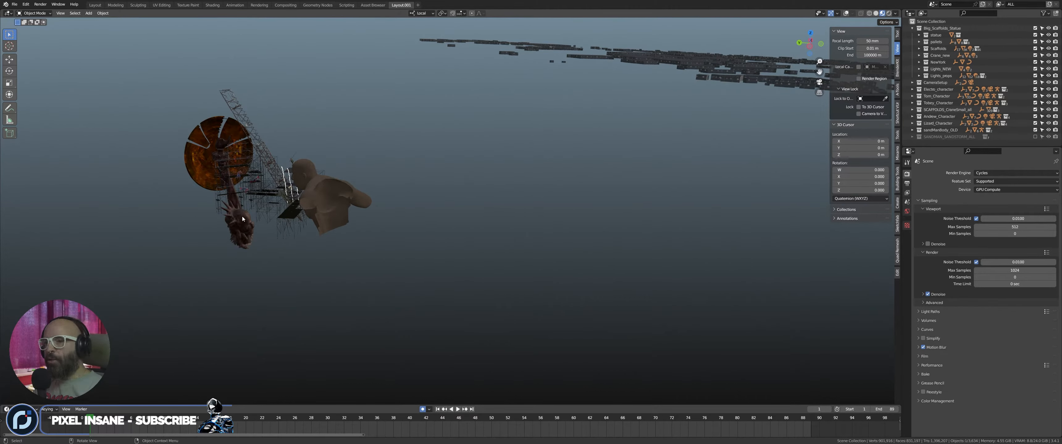
middle_drag(242, 219, 255, 196)
scroll(238, 204, up, 2)
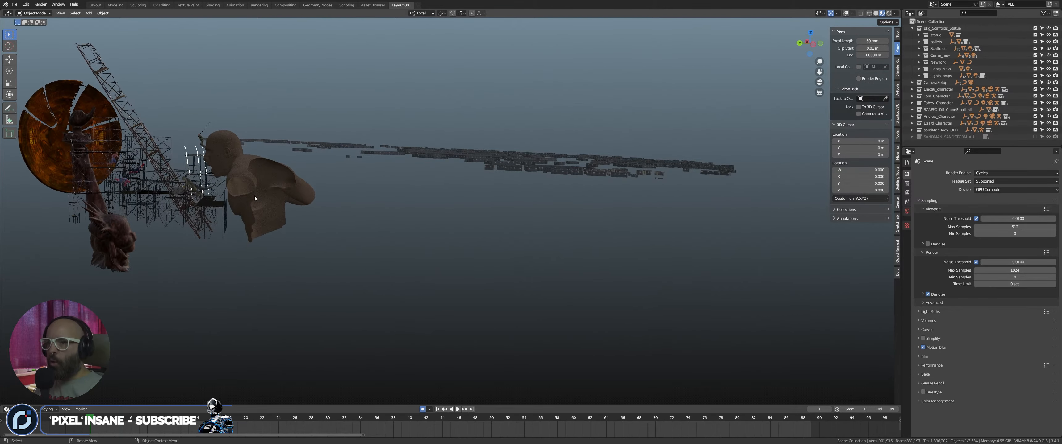
key(KP_0)
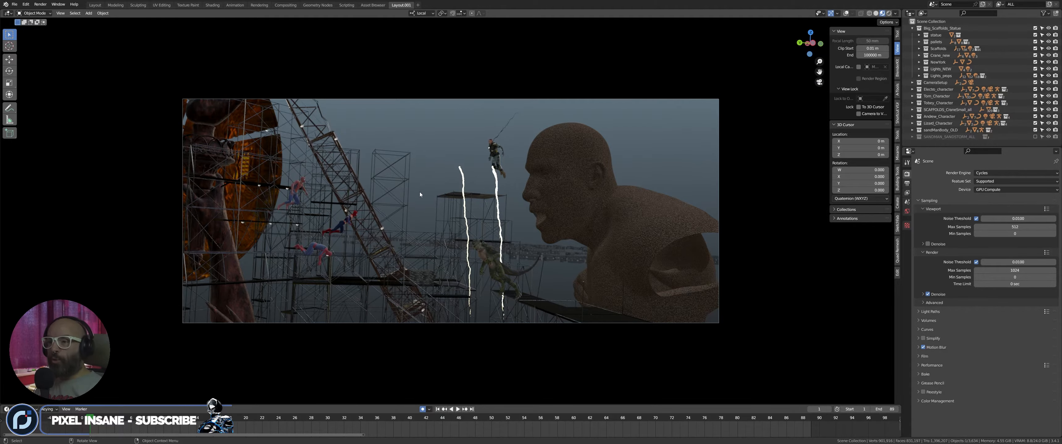
- Compare the original footage in After Effects with the Blender camera shot around frame 49, scrubbing and briefly playing to the matching moment
key(alt+Tab)
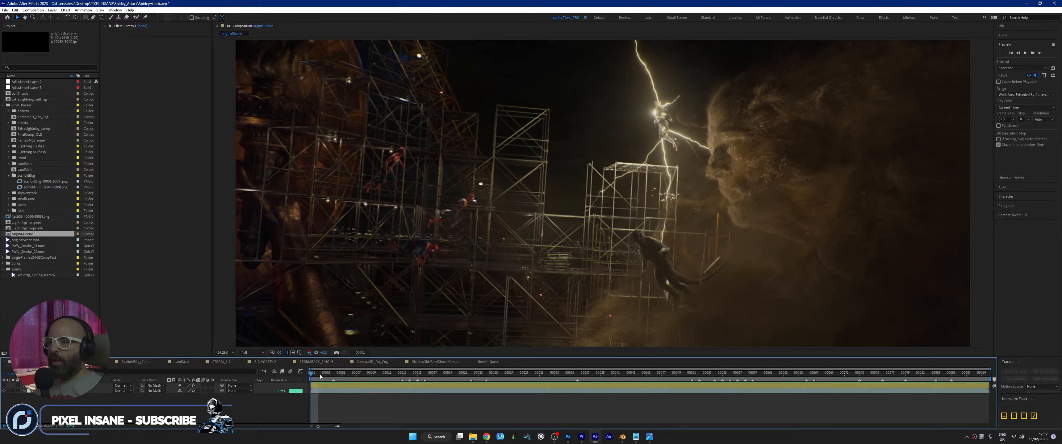
drag(319, 374, 678, 388)
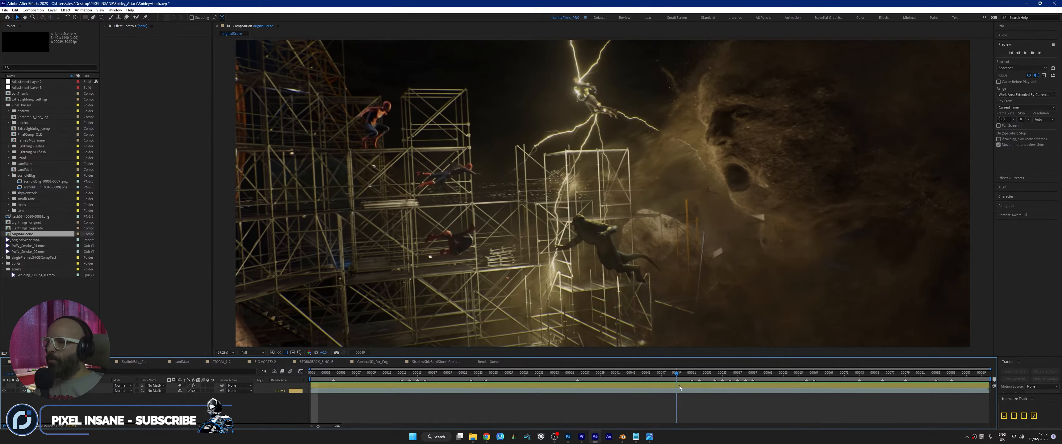
key(alt+Tab)
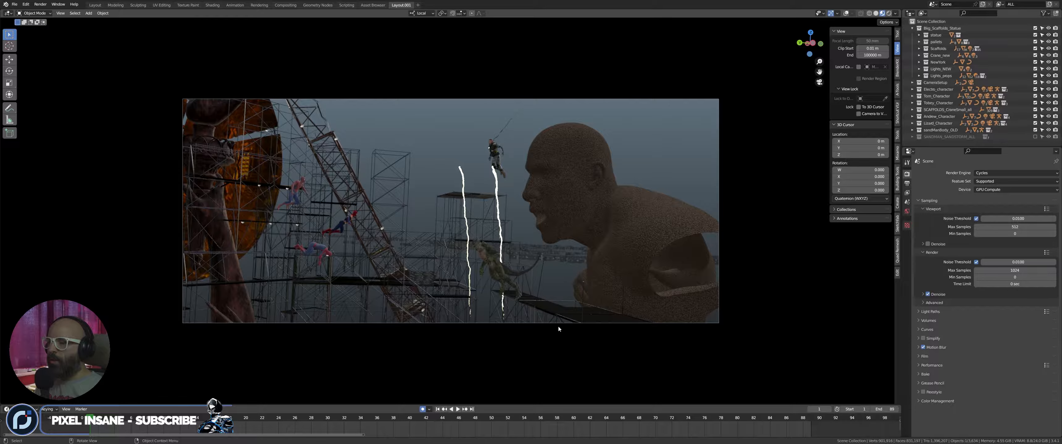
click(484, 422)
key(space)
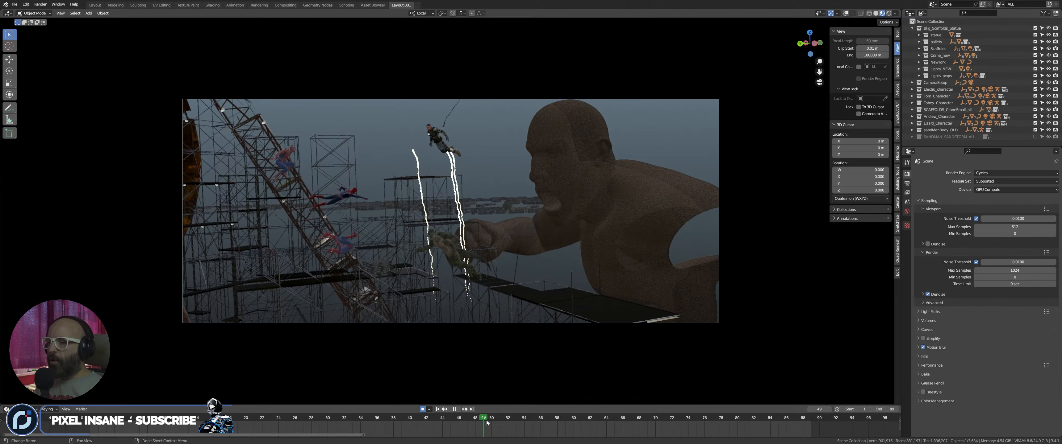
key(space)
key(alt+Tab)
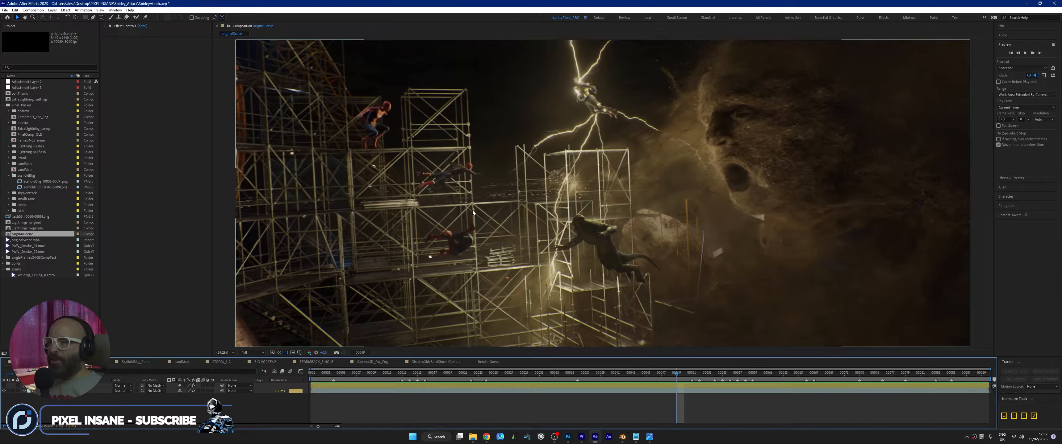
key(alt+Tab)
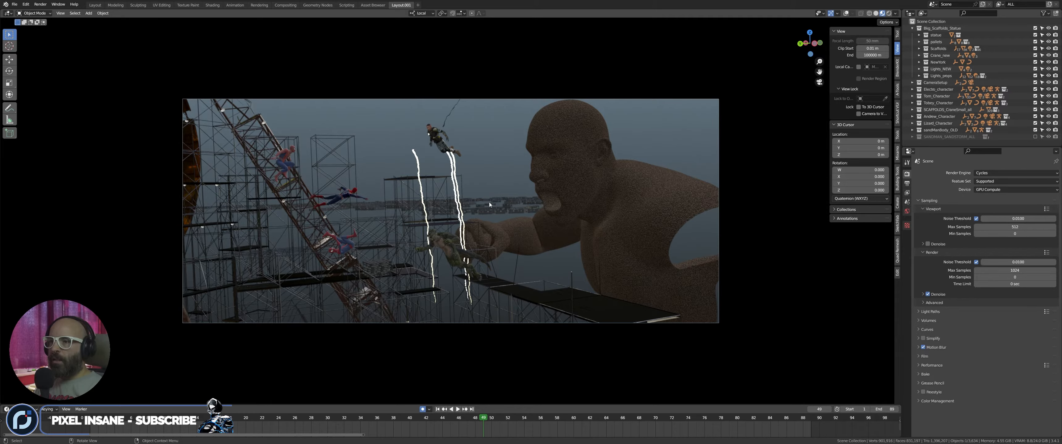
- Switch to After Effects and review the layer stack of the final composition in an enlarged timeline, selecting a noFlash image sequence layer
key(alt+Tab)
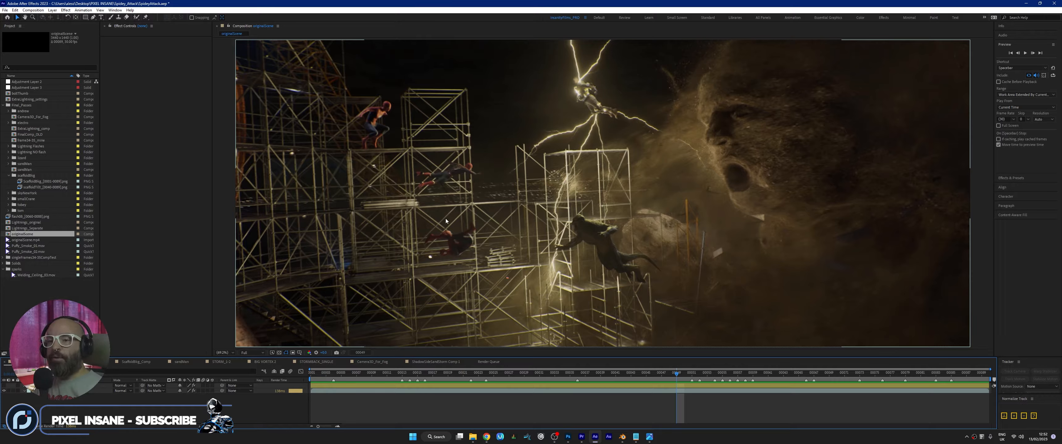
key(ctrl+s)
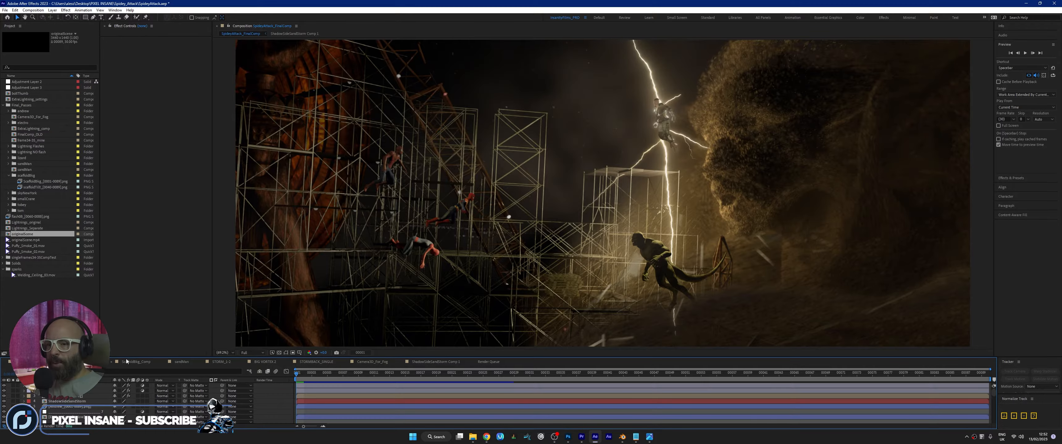
drag(128, 358, 149, 109)
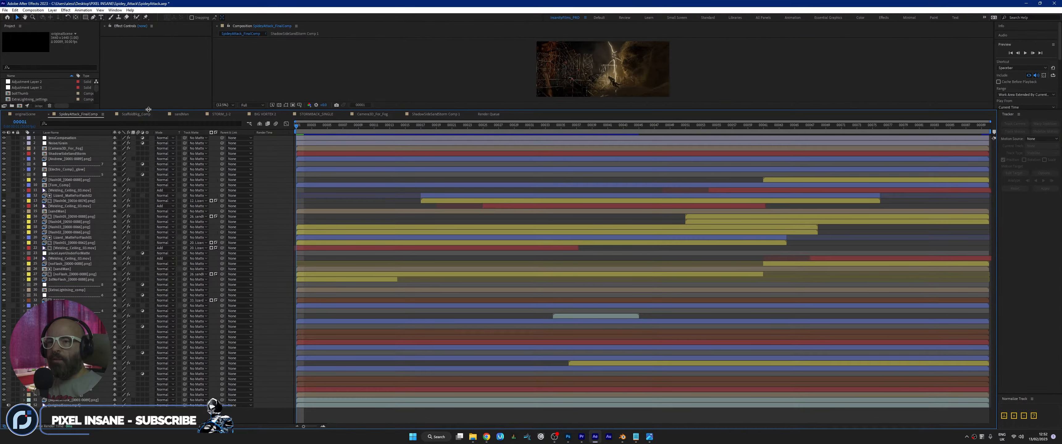
click(74, 274)
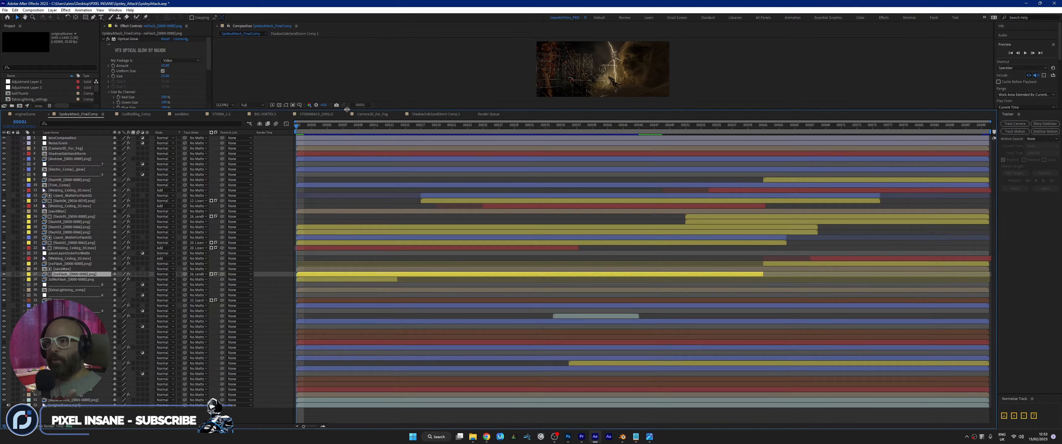
drag(348, 109, 311, 106)
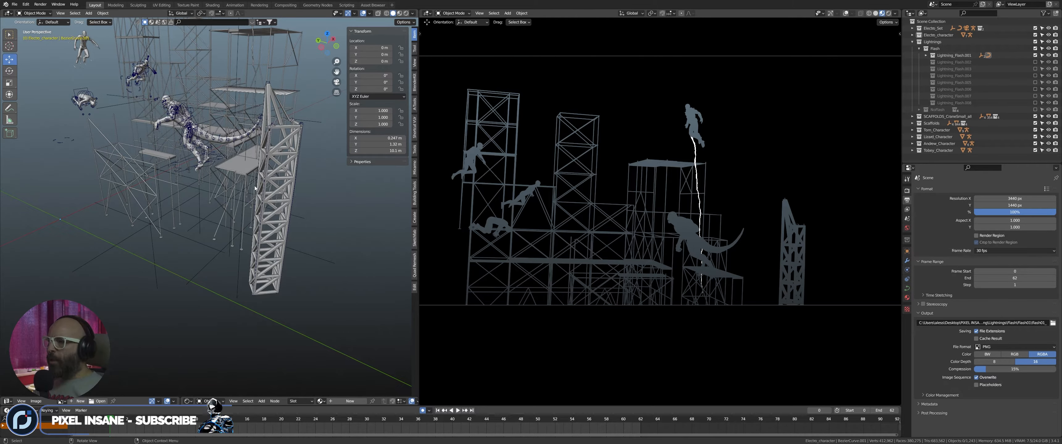
- Switch to the Blender lightning scene and examine the Electro character and the lightning bolt above the scaffold up close
scroll(255, 188, up, 4)
middle_drag(238, 167, 285, 145)
shift+middle_drag(230, 62, 240, 164)
middle_drag(210, 133, 235, 145)
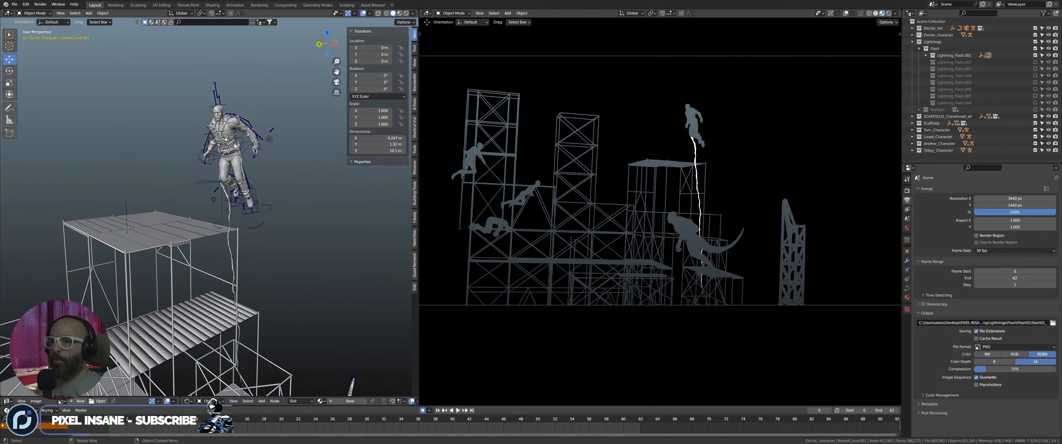
scroll(237, 133, up, 2)
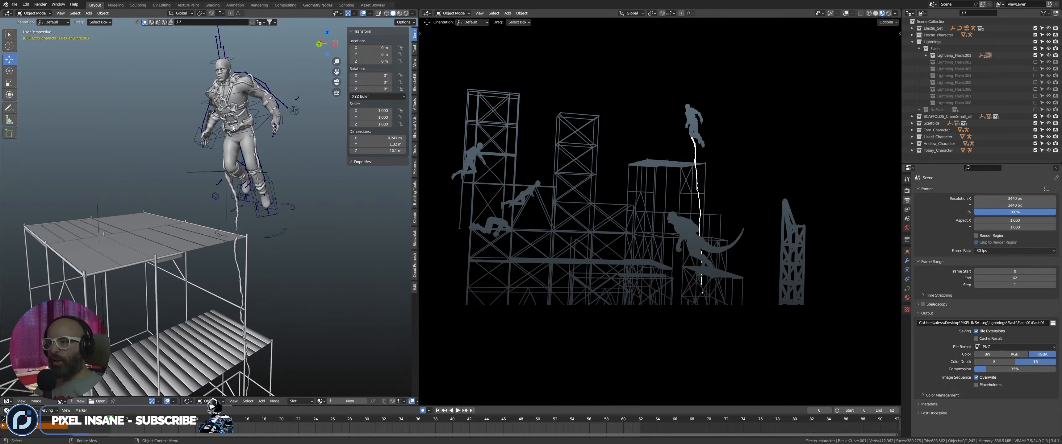
scroll(233, 129, up, 1)
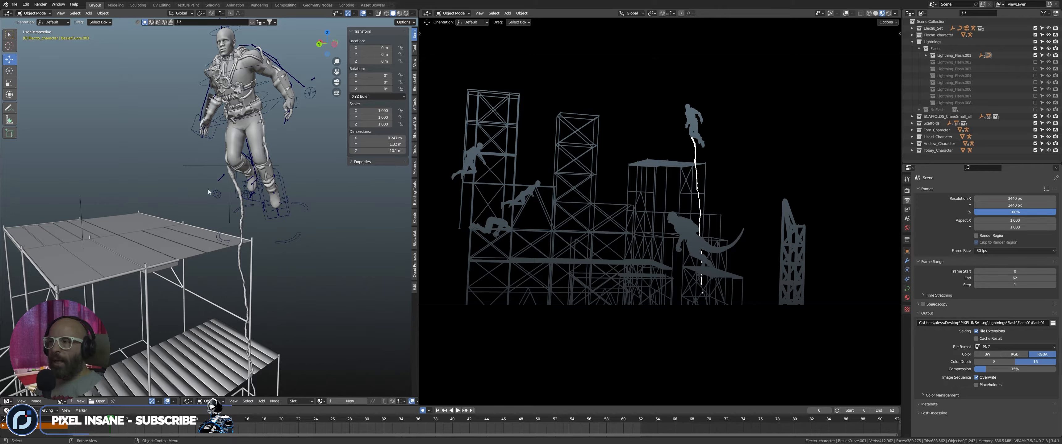
- Enable the Lightning_Flash.002 to Lightning_Flash.008 collections and play the animation to review the bolts around Electro
drag(1035, 61, 1036, 106)
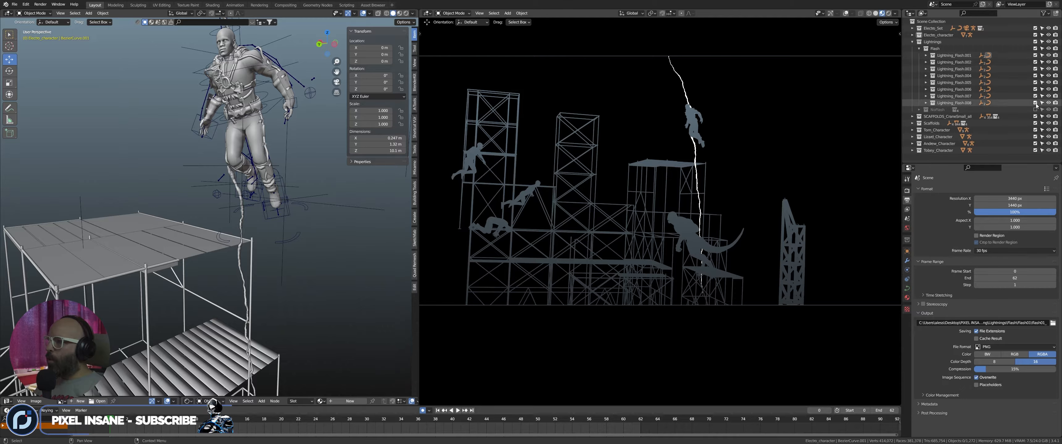
key(space)
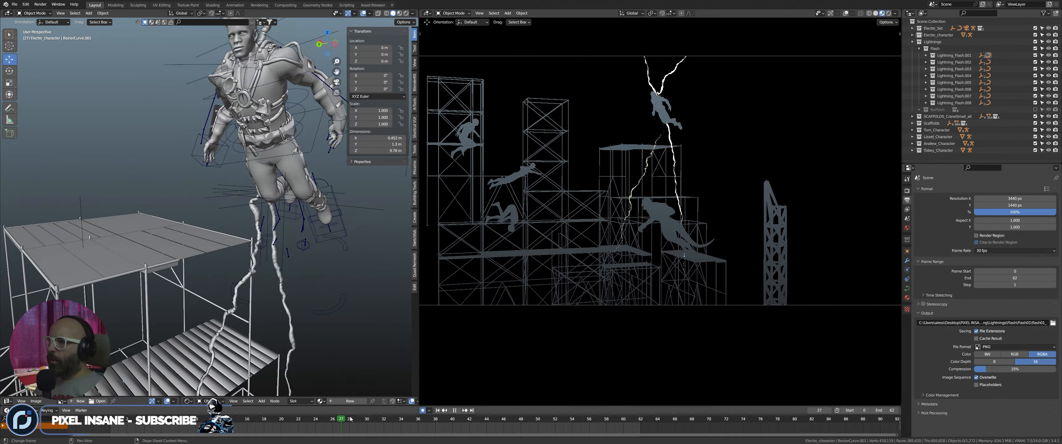
key(space)
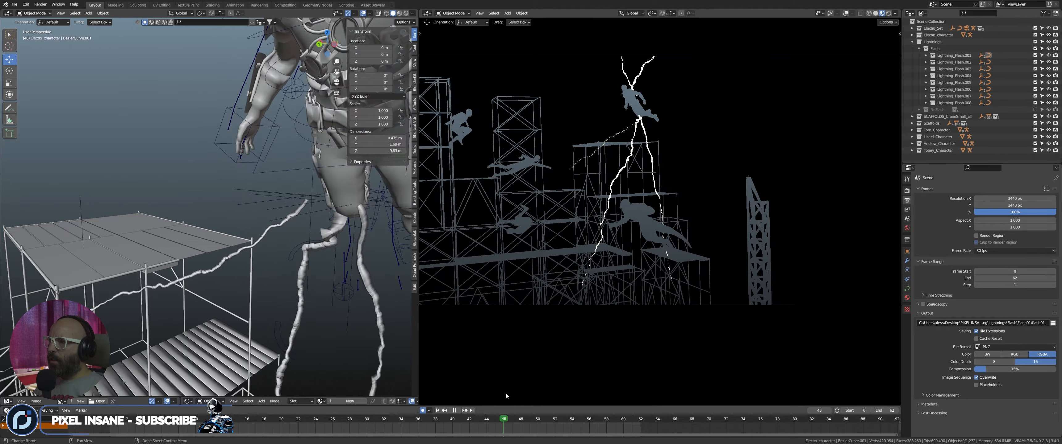
scroll(347, 225, down, 5)
middle_drag(346, 225, 308, 220)
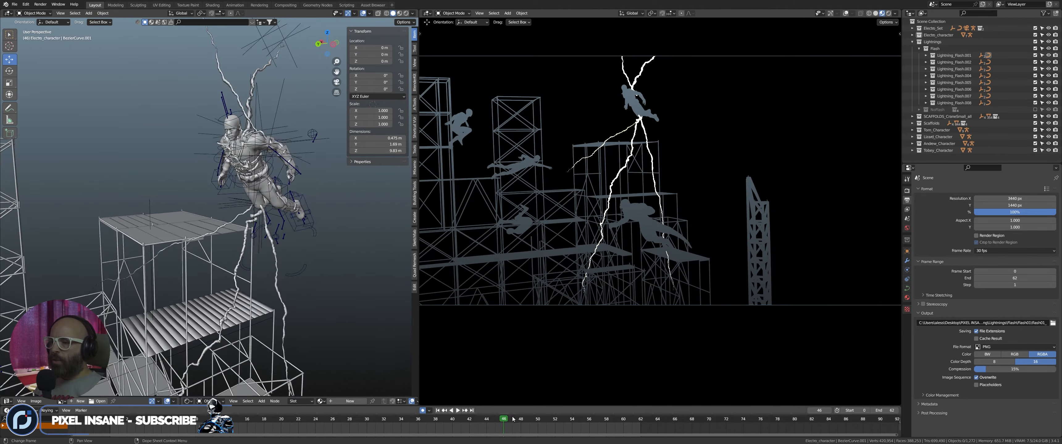
key(space)
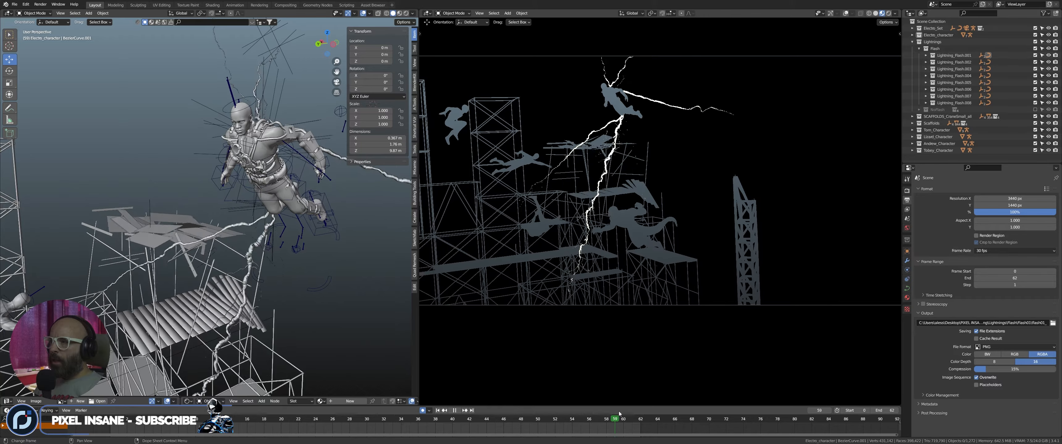
key(space)
middle_drag(279, 194, 201, 190)
middle_drag(201, 191, 194, 190)
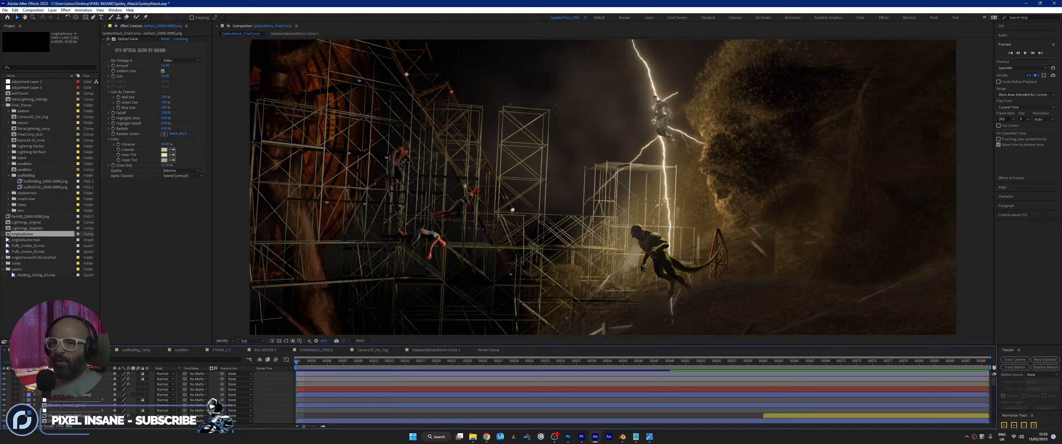
- Switch to After Effects and scrub through the beginning of the original footage to study its lightning
click(370, 353)
mouse_move(330, 362)
mouse_down()
mouse_move(306, 360)
mouse_move(362, 360)
mouse_move(305, 365)
mouse_move(325, 365)
mouse_up()
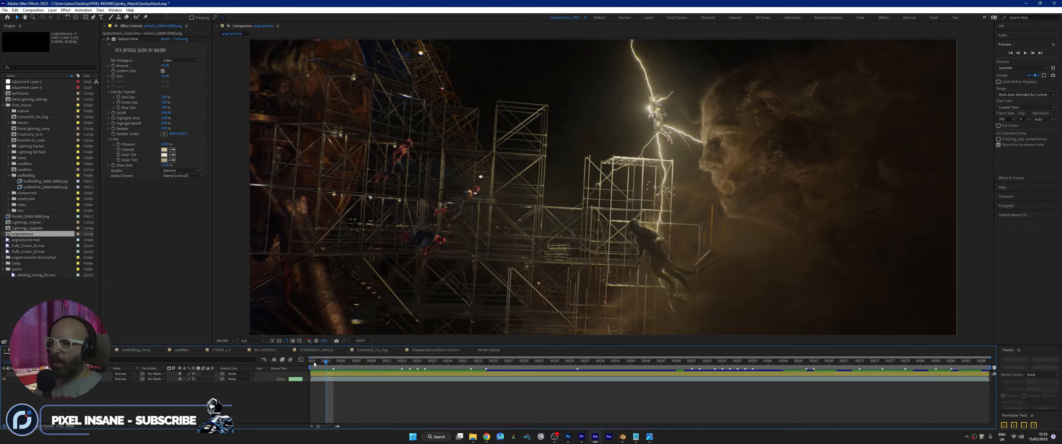
drag(314, 365, 429, 376)
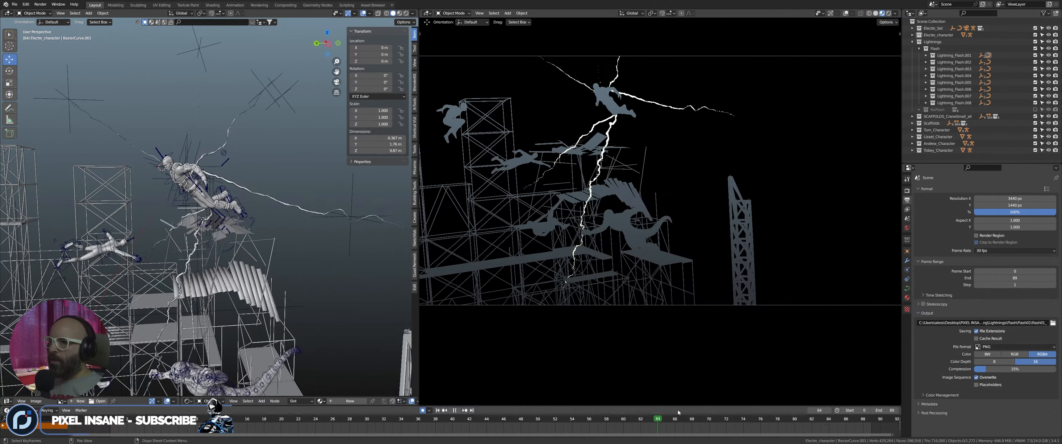
- Go to about frame 90 in the Blender lightning scene and try moving the empty that controls the bolt beside Electro
click(876, 425)
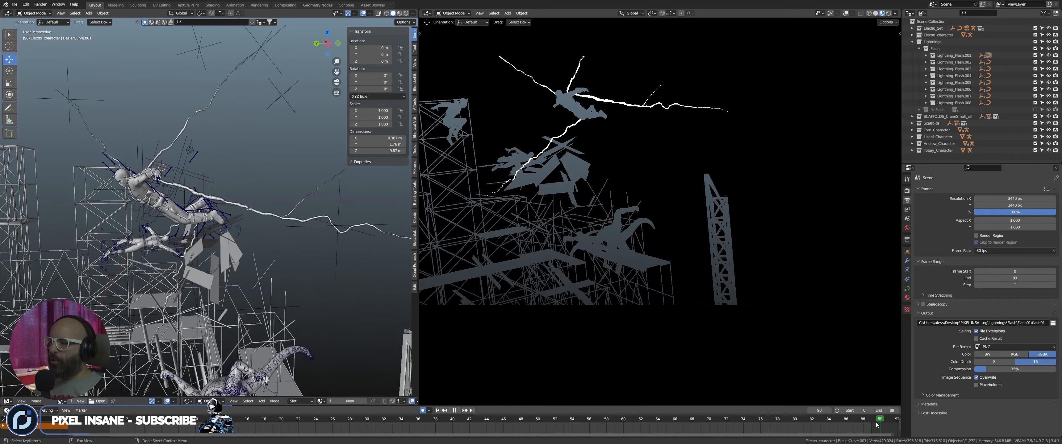
middle_drag(214, 181, 240, 179)
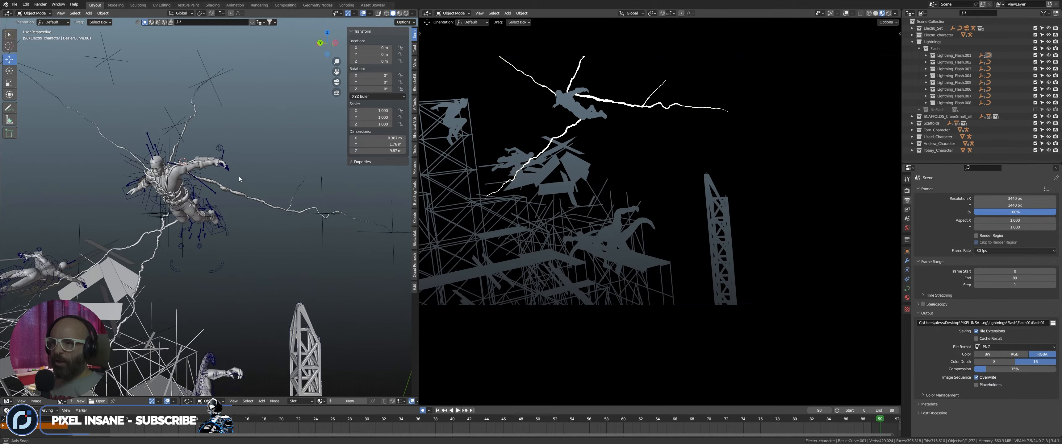
click(323, 242)
middle_drag(298, 234, 272, 228)
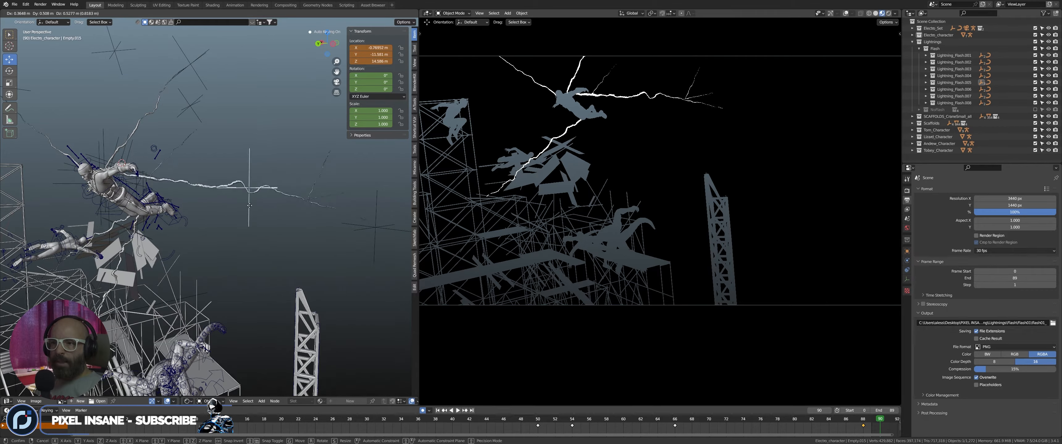
middle_drag(144, 175, 301, 187)
scroll(216, 161, up, 1)
scroll(139, 197, up, 1)
middle_drag(140, 196, 103, 264)
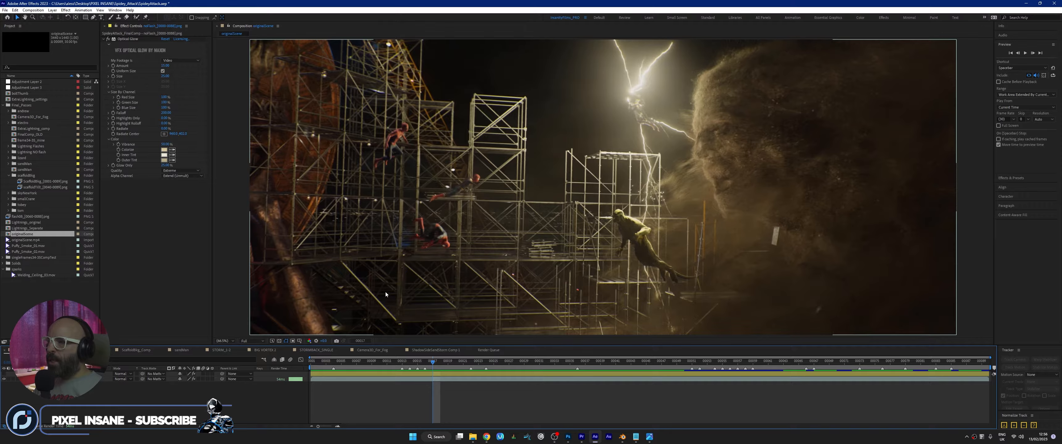
- Scrub the original footage in After Effects again, and examine in Blender how the lightning bolts attach to Electro's body
drag(320, 363, 518, 372)
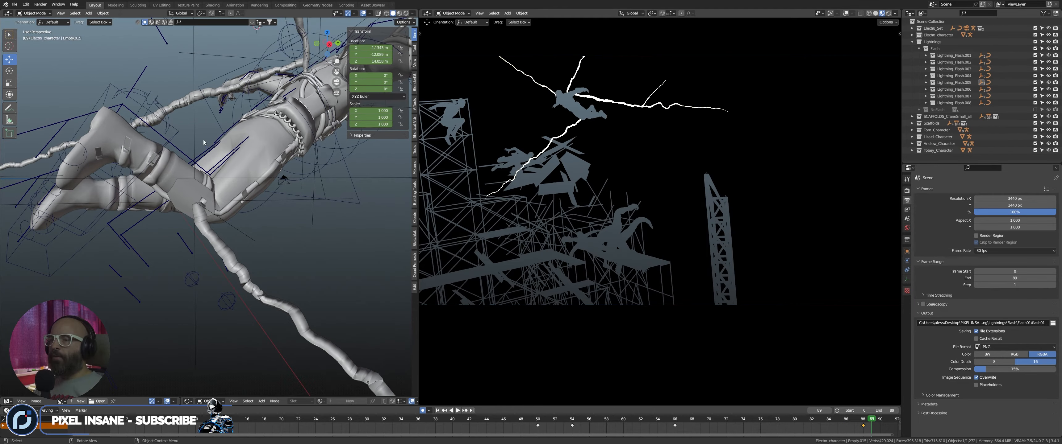
scroll(214, 173, down, 10)
middle_drag(177, 151, 184, 184)
scroll(207, 187, up, 10)
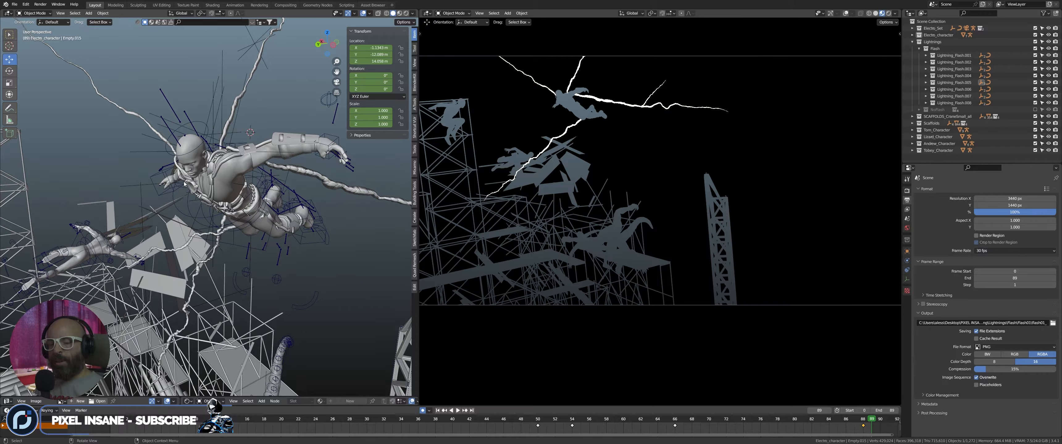
scroll(210, 156, up, 2)
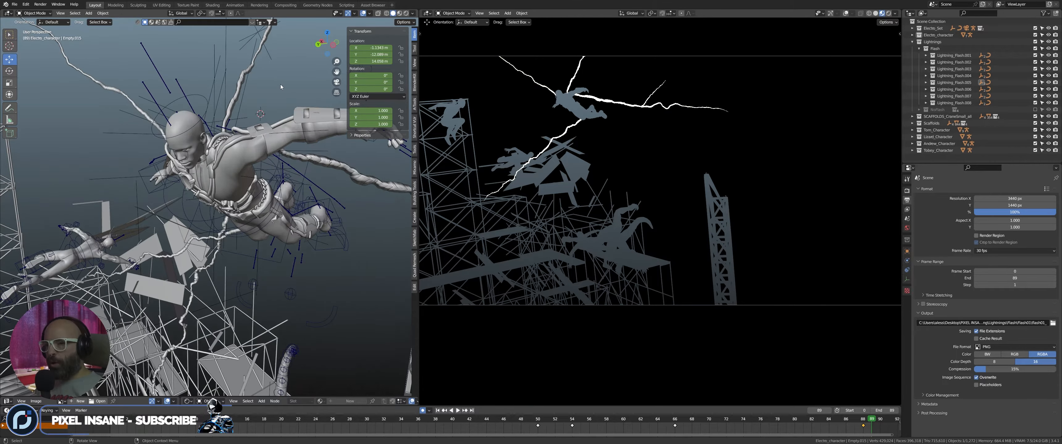
scroll(311, 163, down, 3)
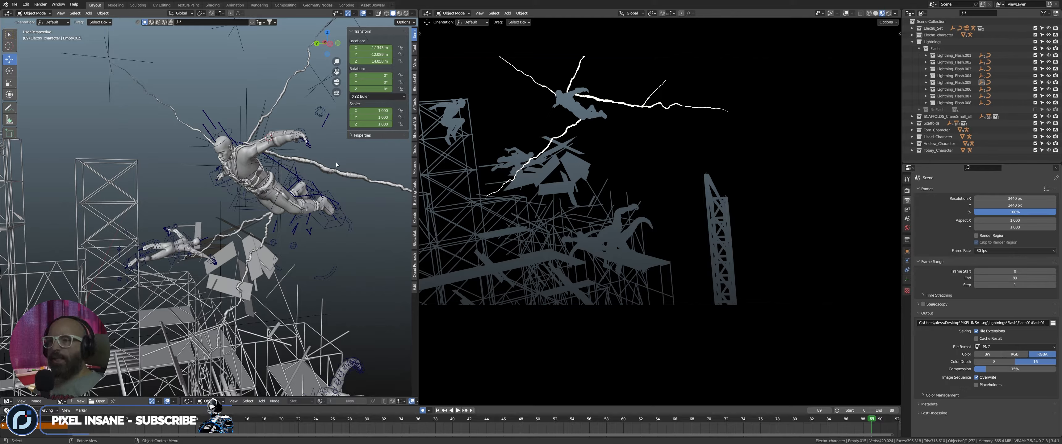
middle_drag(277, 175, 239, 176)
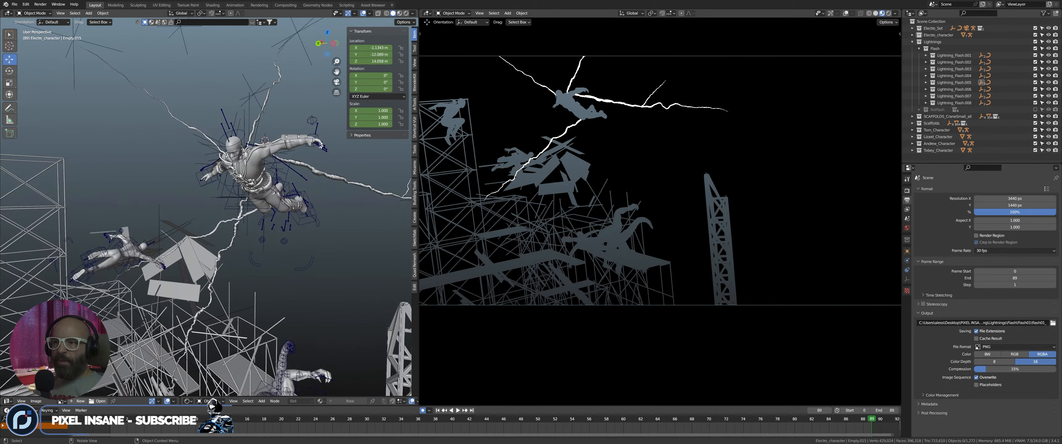
scroll(234, 182, up, 3)
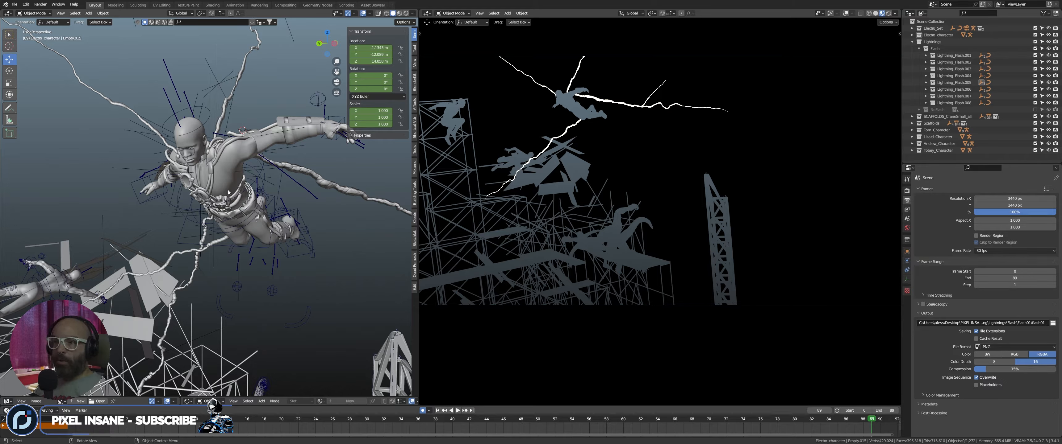
scroll(228, 196, down, 2)
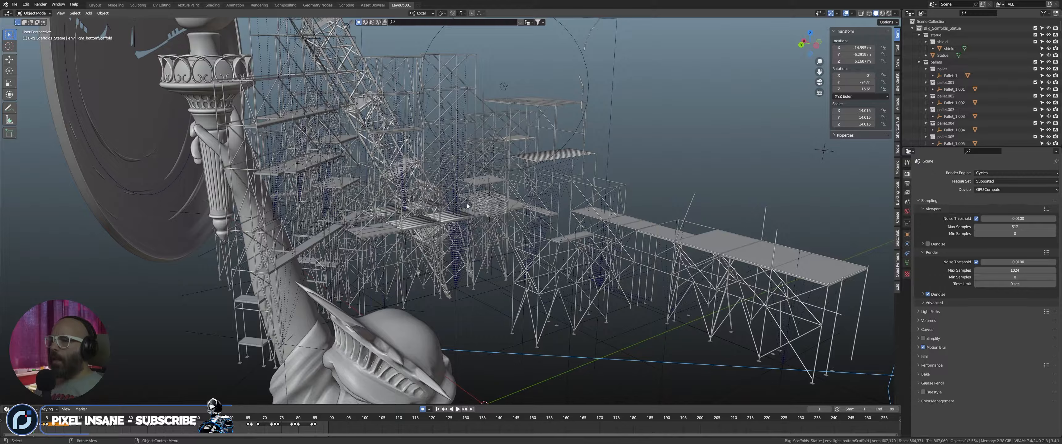
- Select the obscure_crane plane in the scaffold scene, locate it in the outliner, and examine the neighbouring obscure_pallets plane
middle_drag(585, 164, 405, 130)
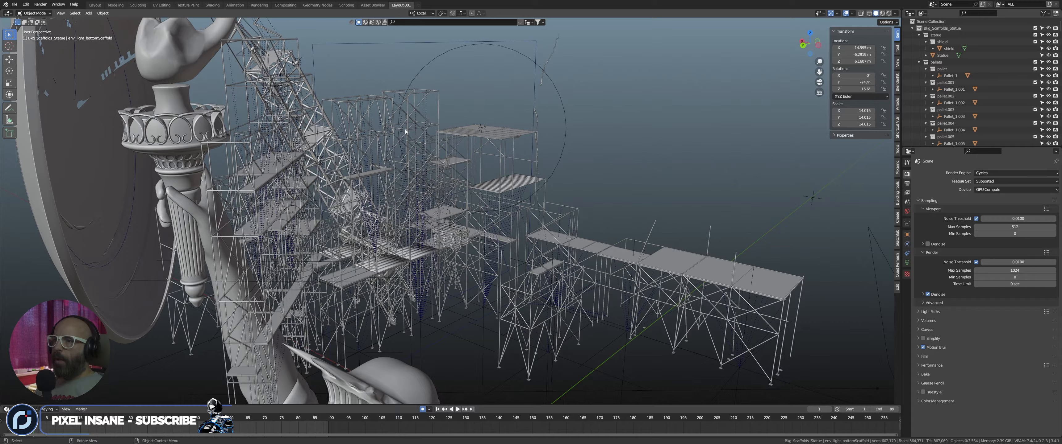
click(370, 45)
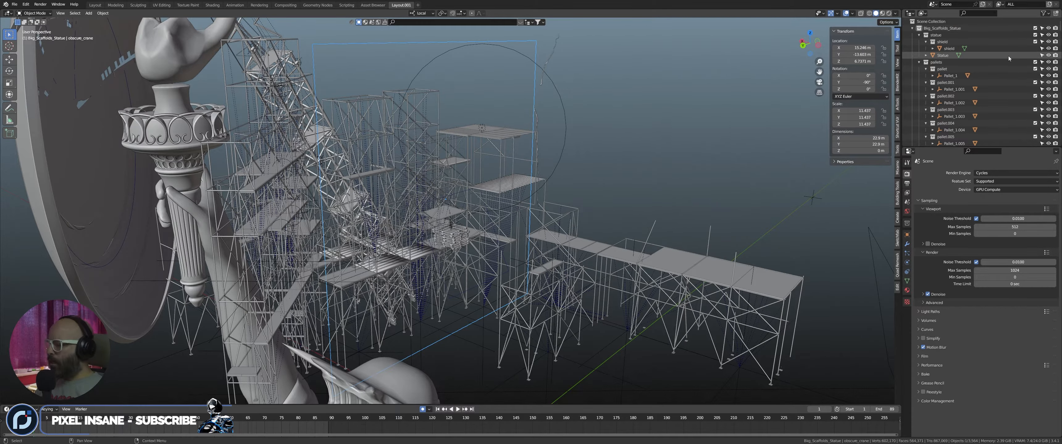
key(KP_Decimal)
click(950, 85)
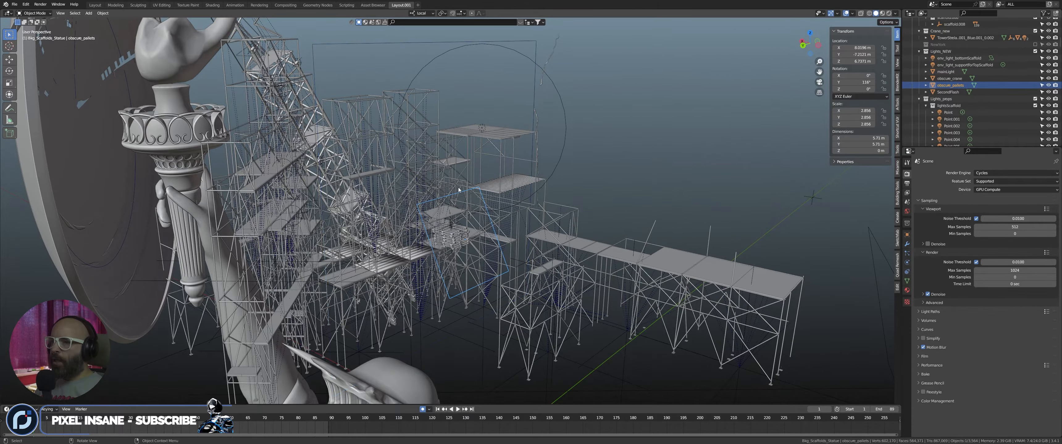
scroll(438, 156, up, 5)
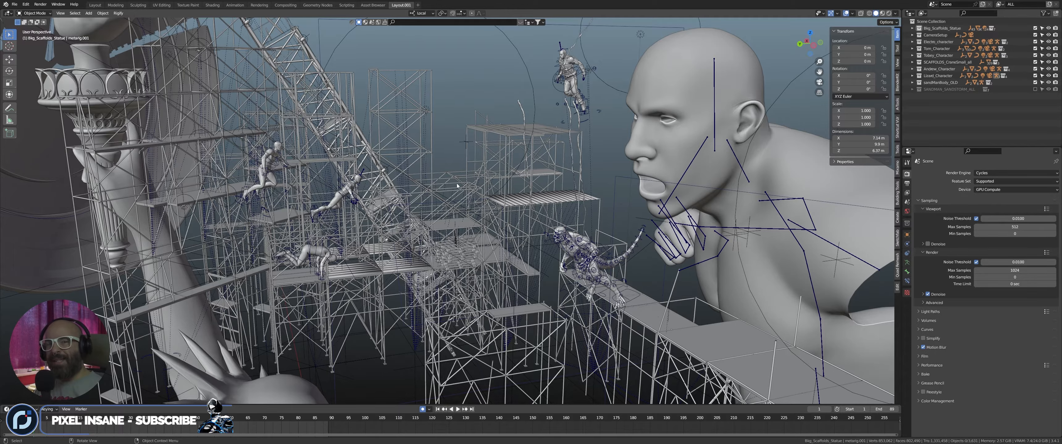
- Dismiss the tests folder window and view the full scaffold scene with rendered shading and the overlays hidden
key(alt+Tab)
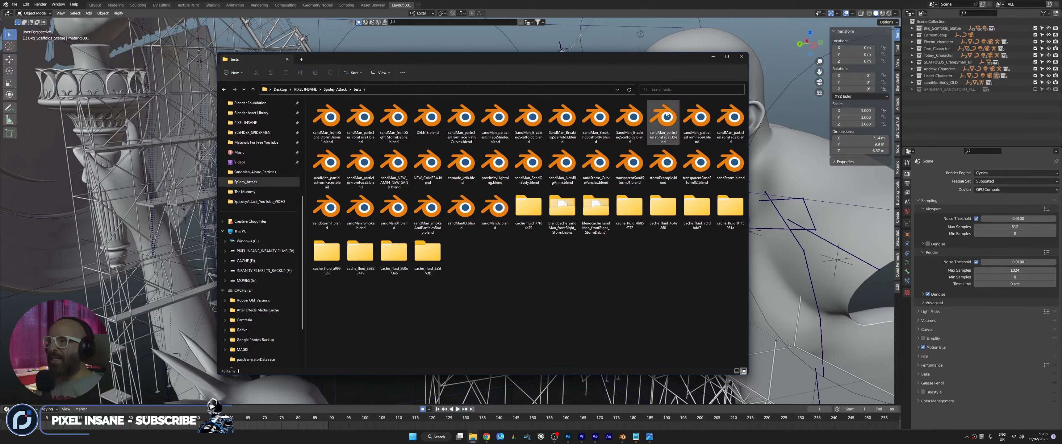
click(713, 57)
middle_drag(387, 182, 396, 180)
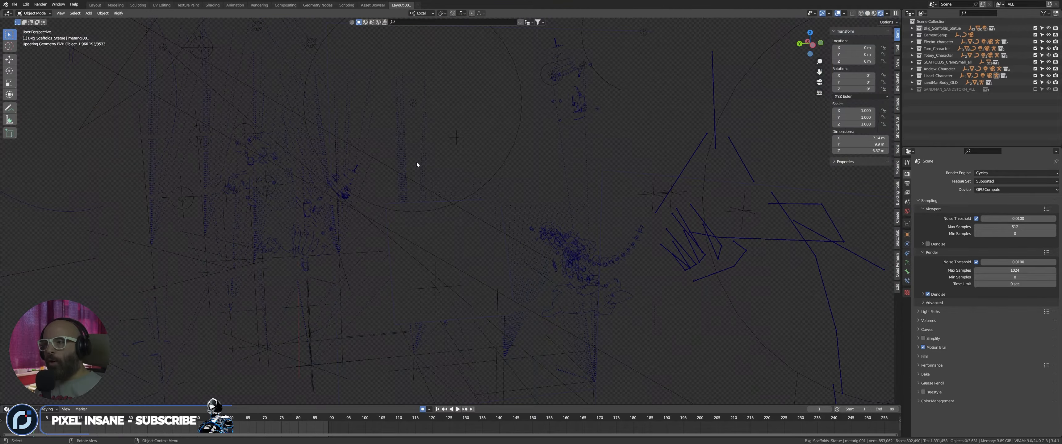
click(838, 14)
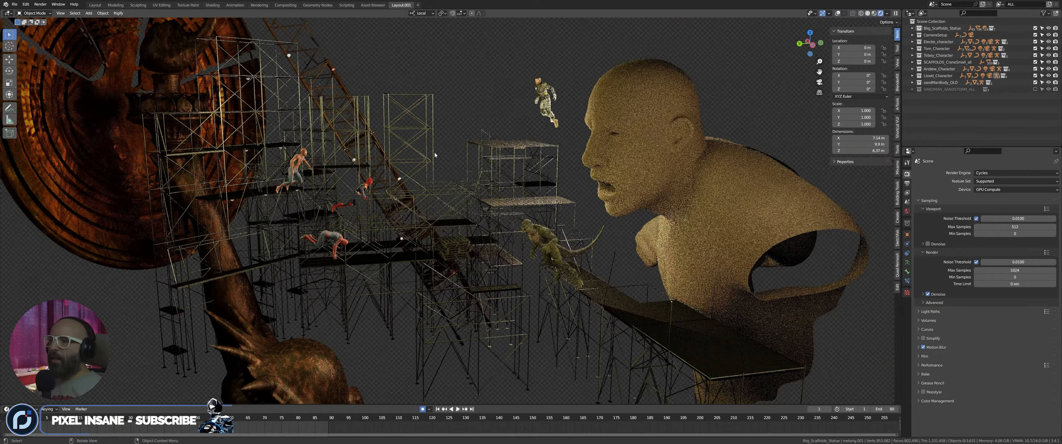
scroll(435, 152, up, 2)
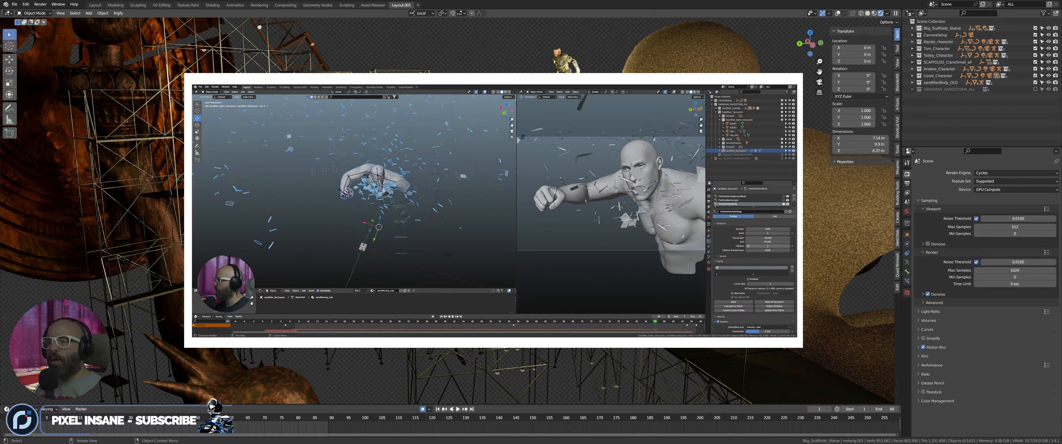
- Exclude the other collections until only Tom_Character is enabled, and view it through the camera
click(1035, 82)
click(1035, 76)
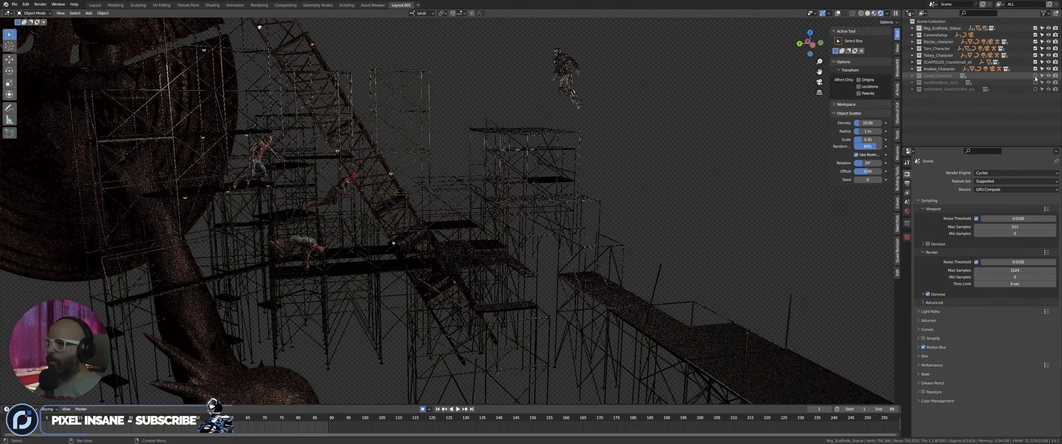
click(1035, 69)
click(1035, 62)
click(1034, 55)
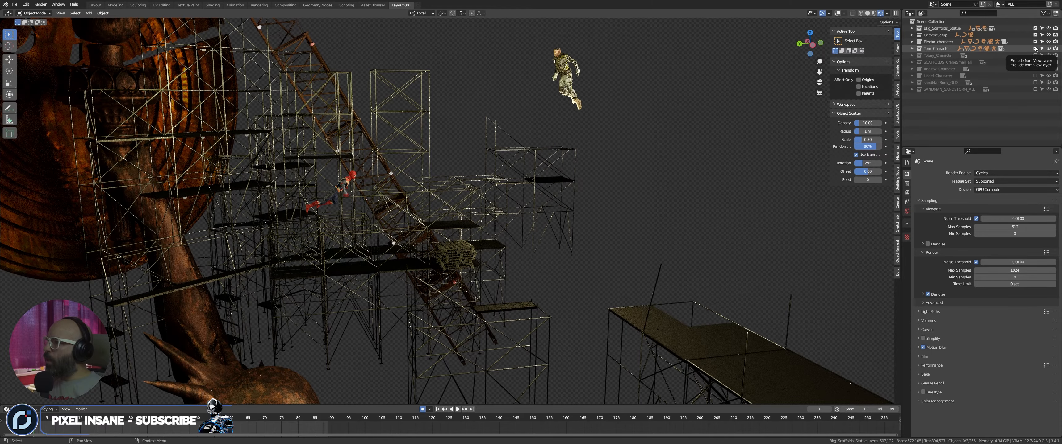
ctrl+click(1035, 48)
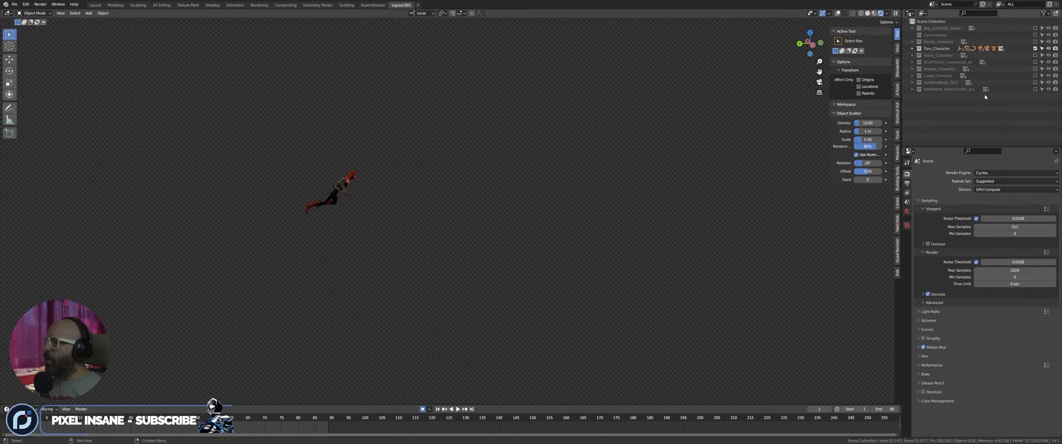
key(KP_0)
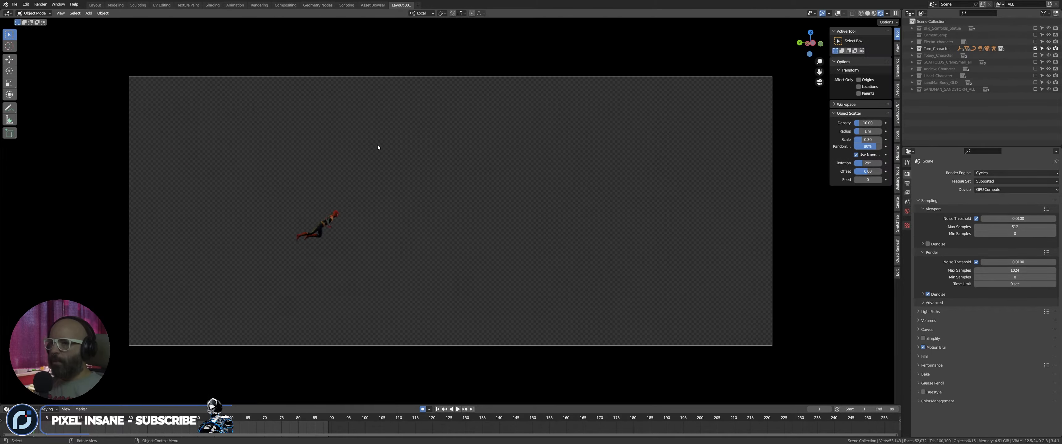
scroll(378, 145, up, 3)
- Select flashingLight.001 in the Tom_Lights collection and compare its effect on the character at frames 35 and 36
click(912, 49)
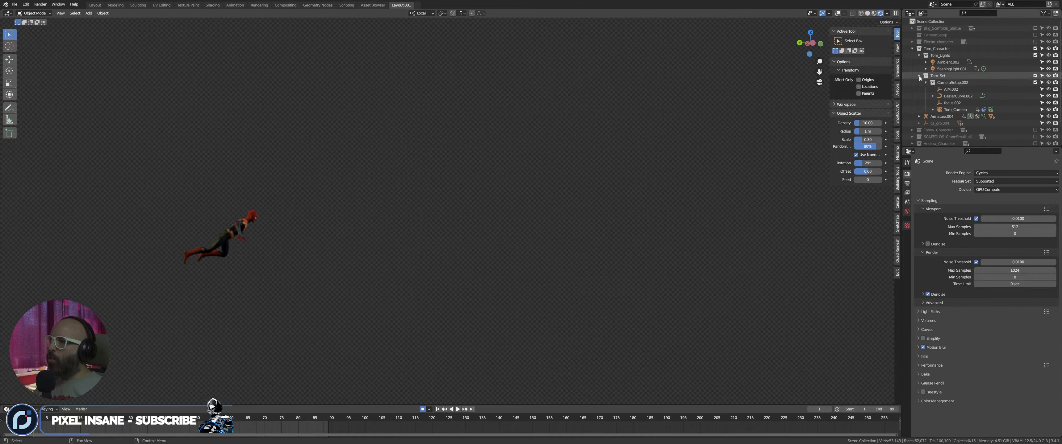
click(919, 76)
click(945, 69)
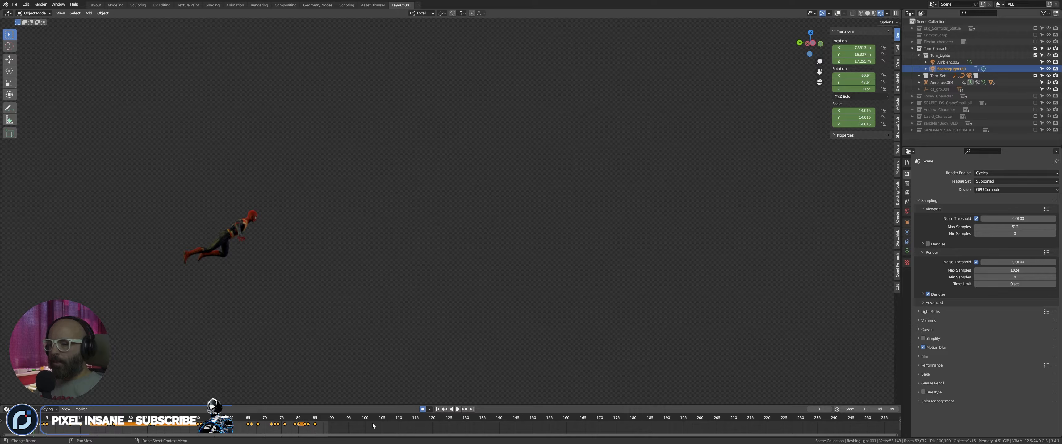
key(Home)
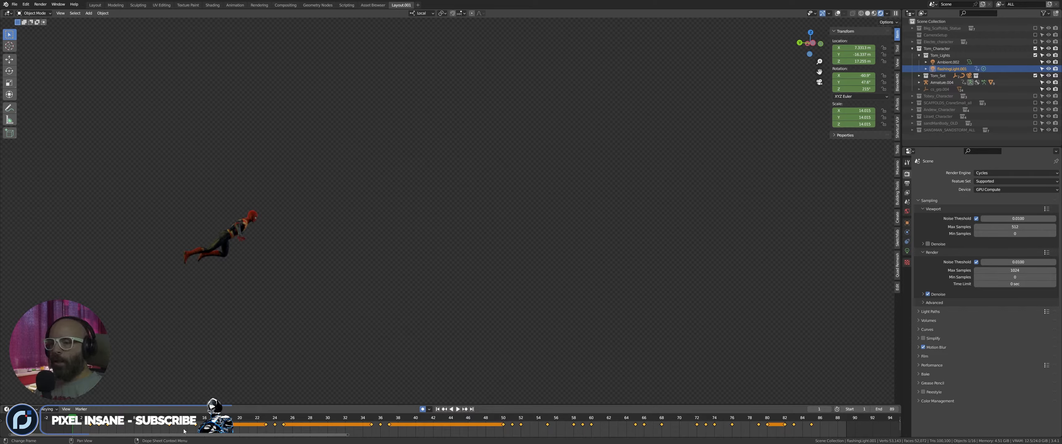
click(373, 421)
key(space)
key(space)
key(Right)
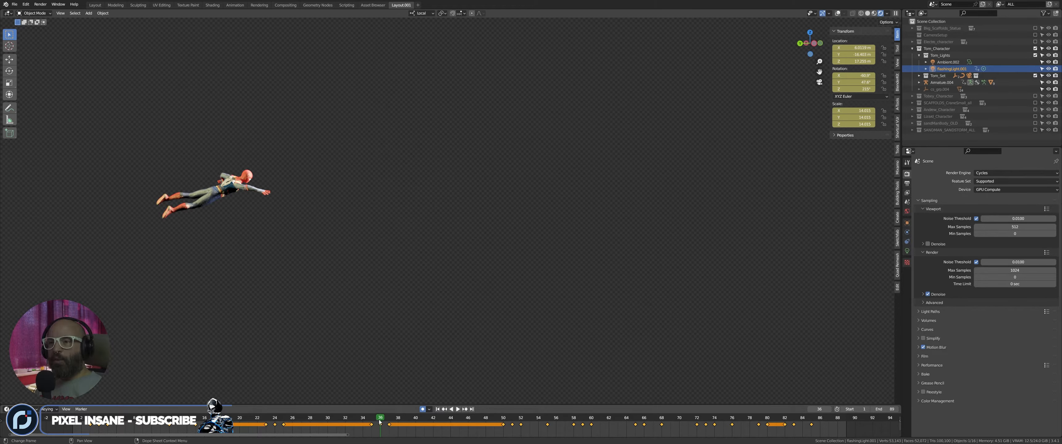
key(Left)
key(Right)
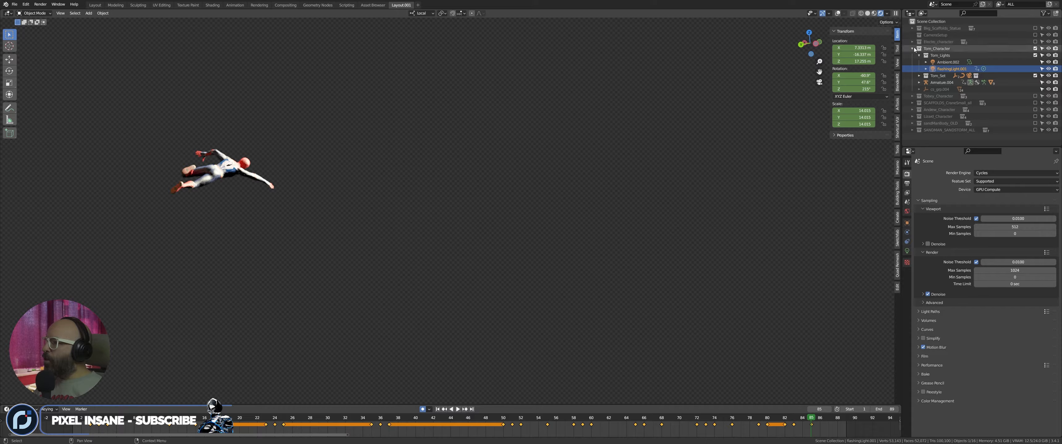
- Replace Tom_Character with Tobey_Character in the view layer and compare its lighting at frames 36 and 35 through the camera
click(912, 48)
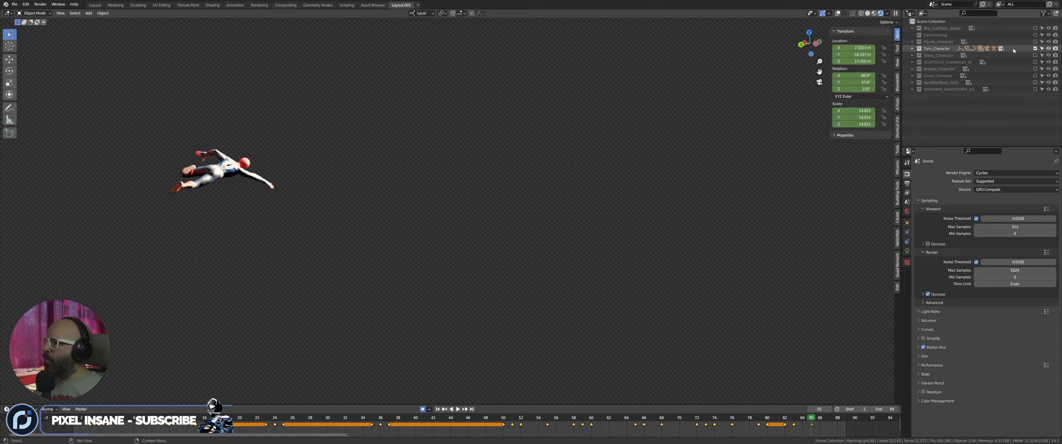
click(1035, 48)
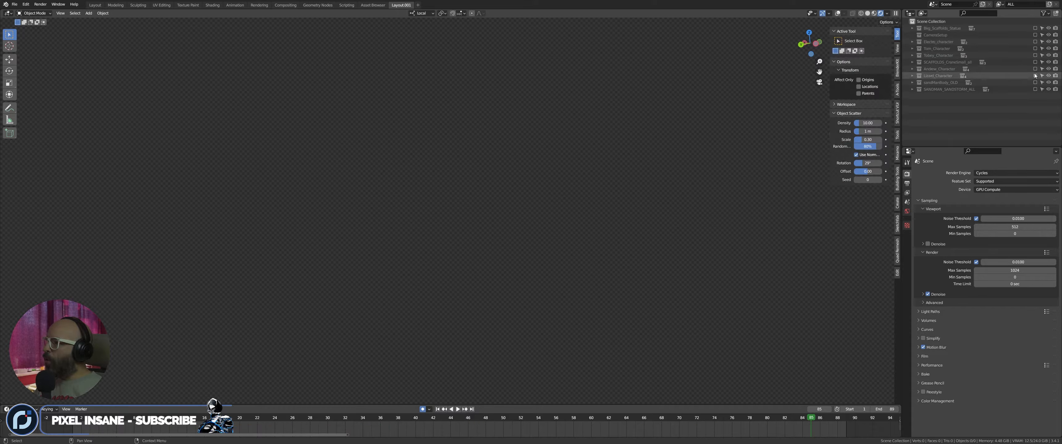
click(1035, 55)
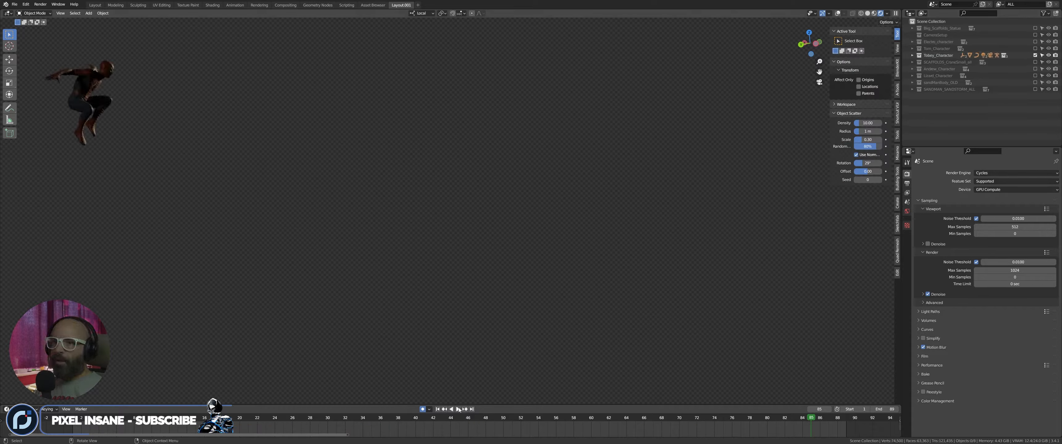
drag(341, 425, 376, 421)
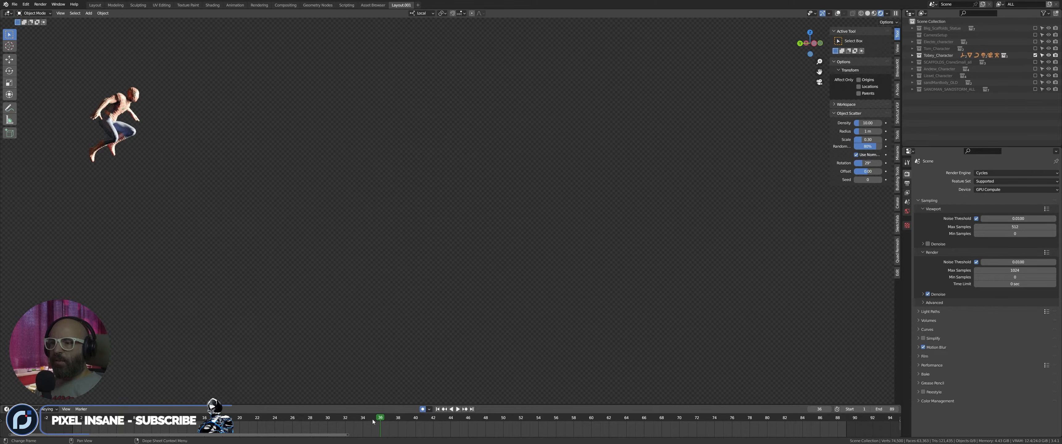
click(372, 422)
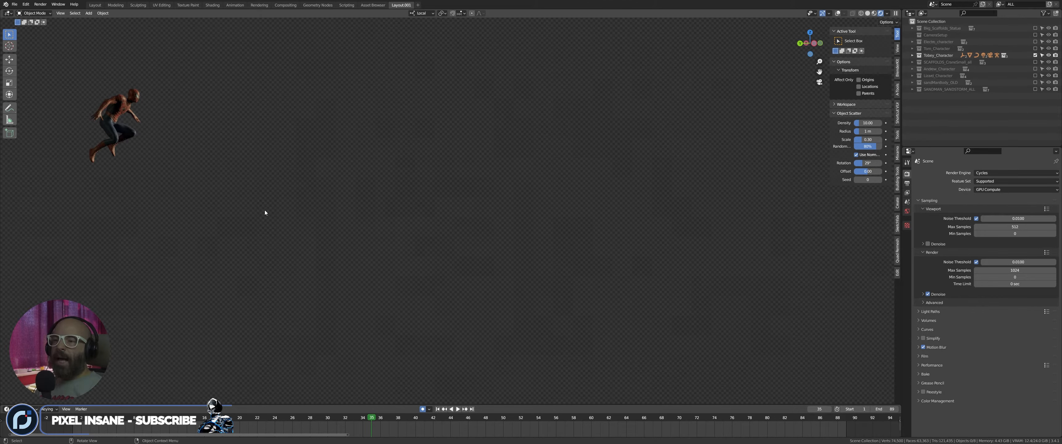
key(KP_0)
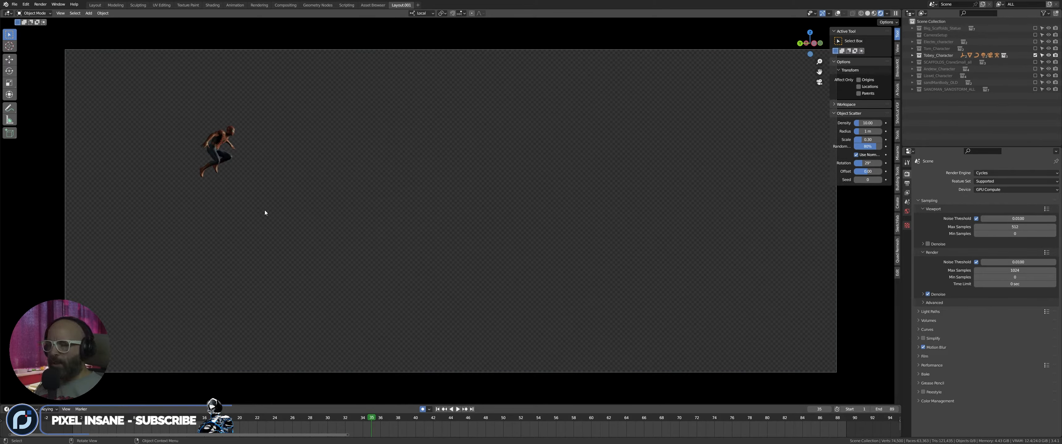
- Open the Sandman sandstorm scene file and examine the storm particle streams from the top view
key(ctrl+o)
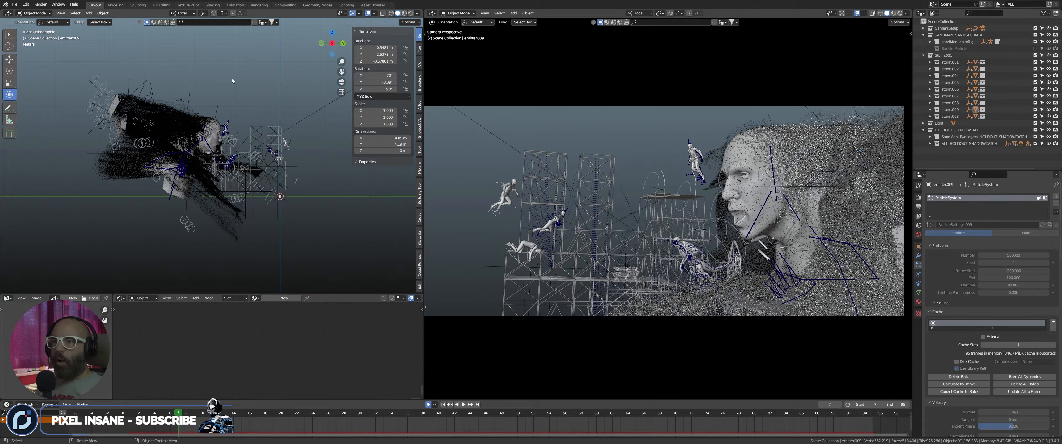
scroll(242, 98, down, 1)
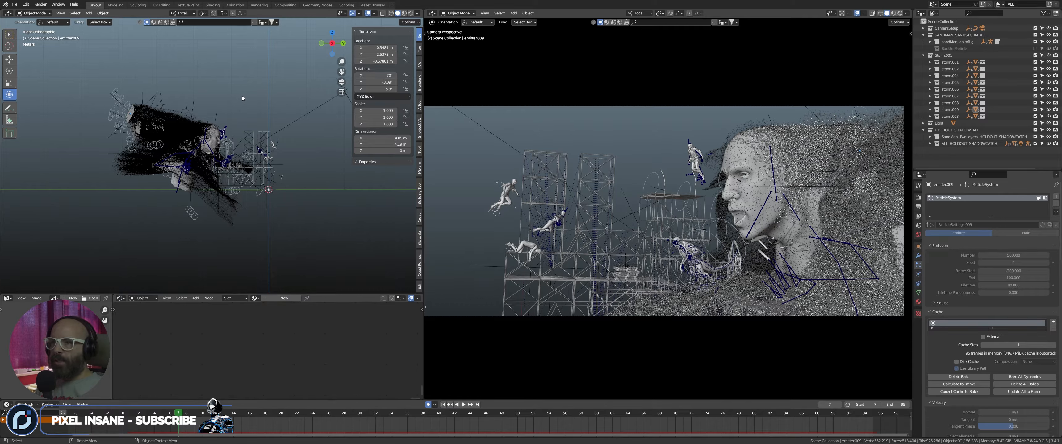
middle_drag(163, 102, 134, 121)
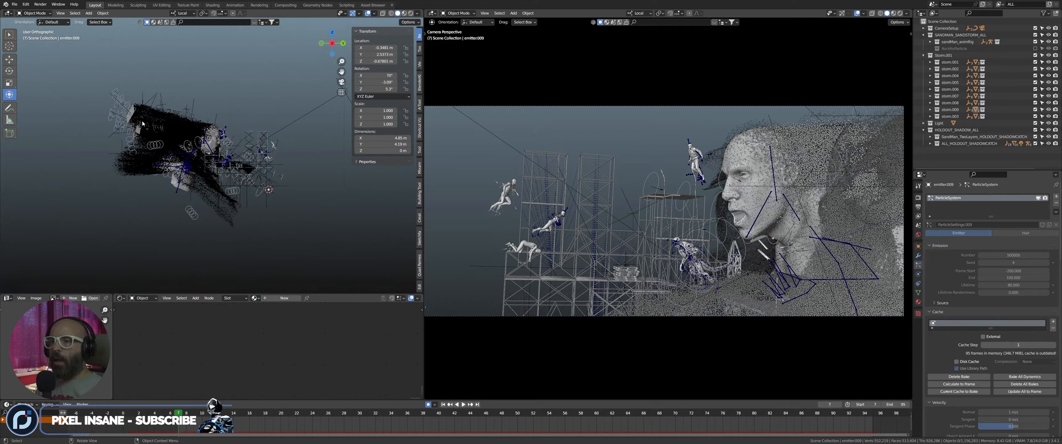
key(KP_7)
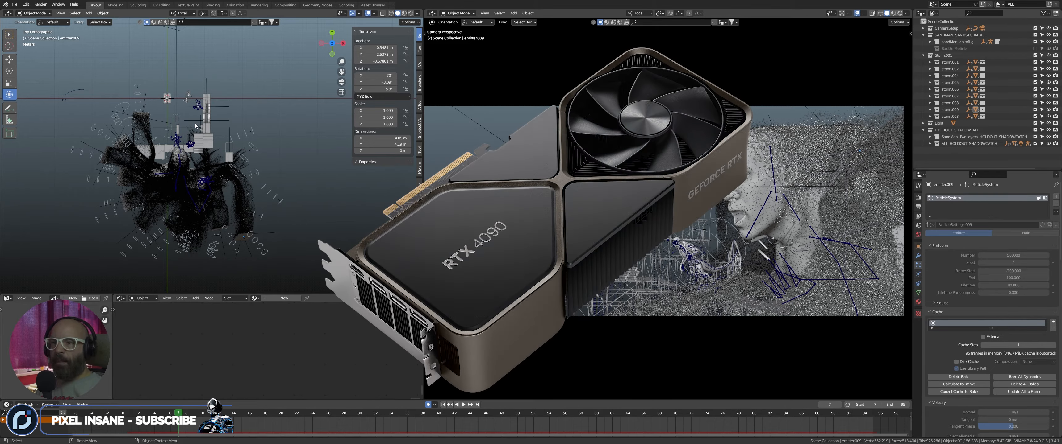
scroll(230, 131, up, 3)
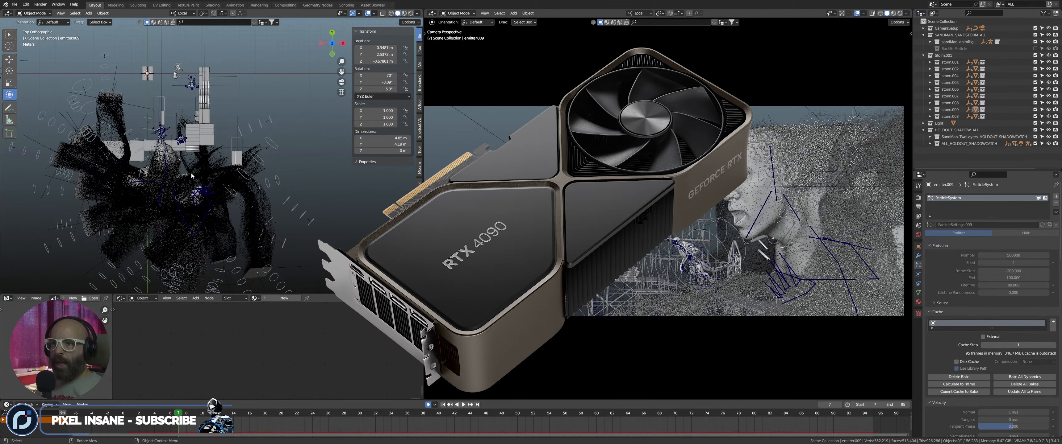
scroll(231, 132, up, 2)
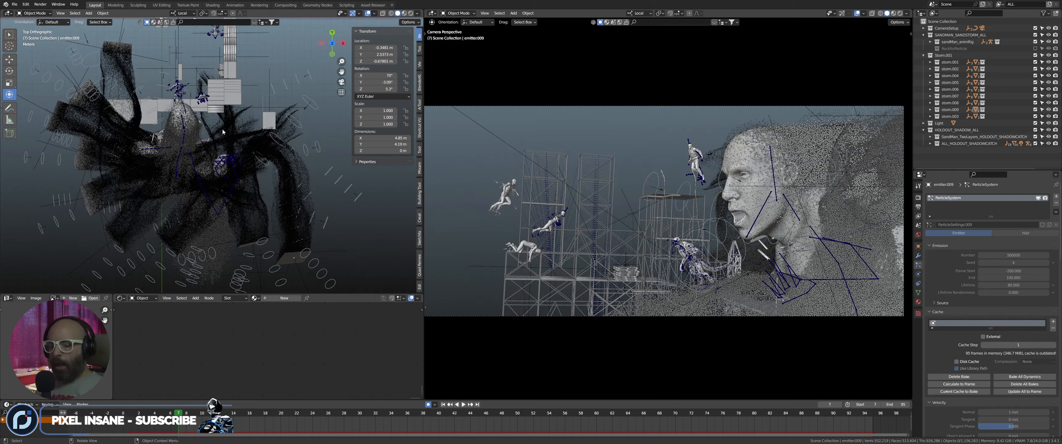
- Open the Calculator app and add 9 and 4
key(super)
text(ca)
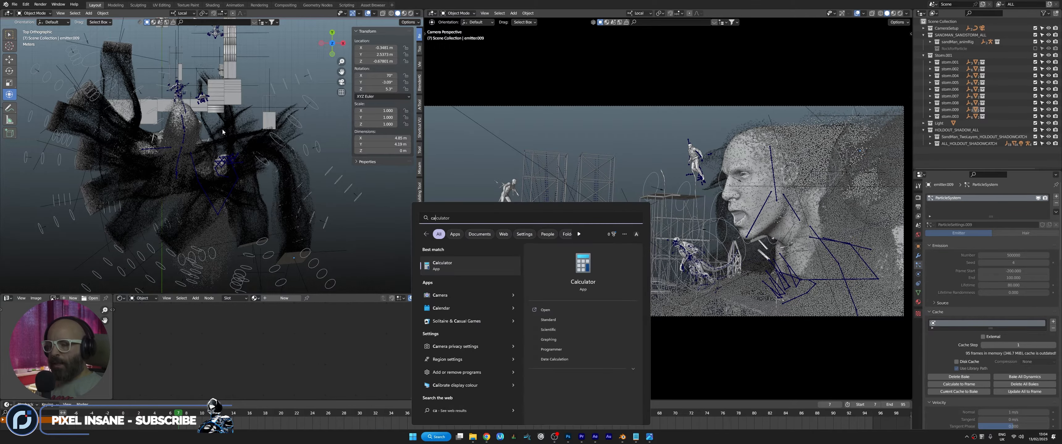
key(Return)
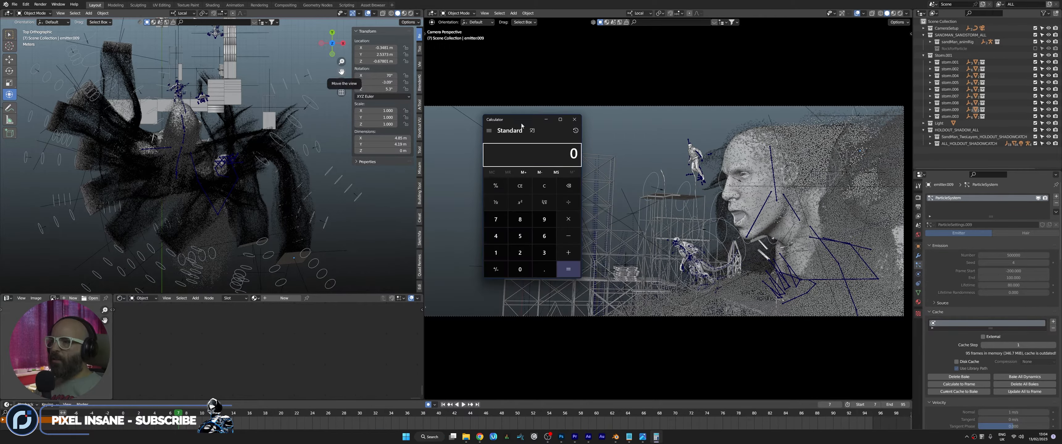
drag(521, 123, 526, 122)
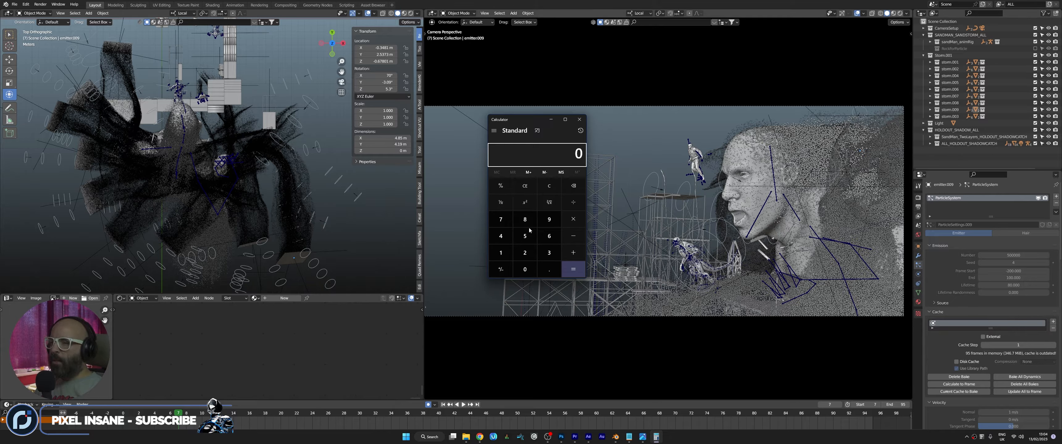
click(548, 219)
click(500, 236)
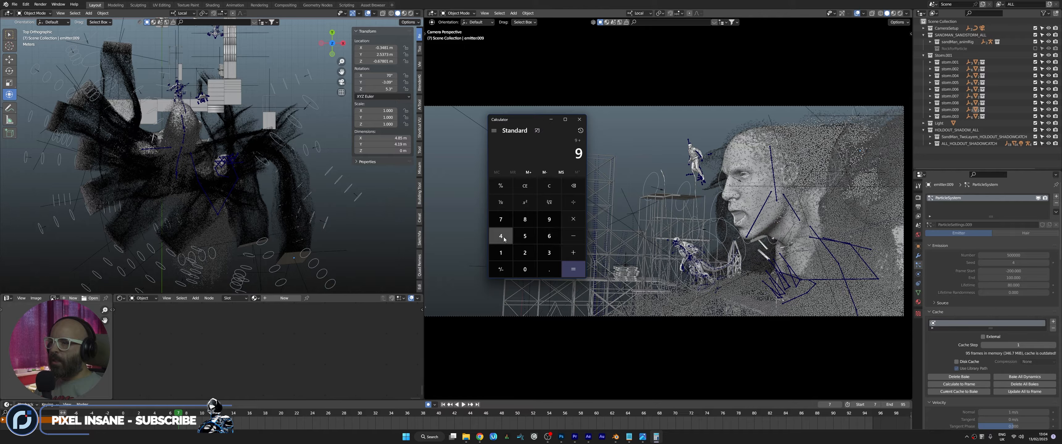
click(573, 270)
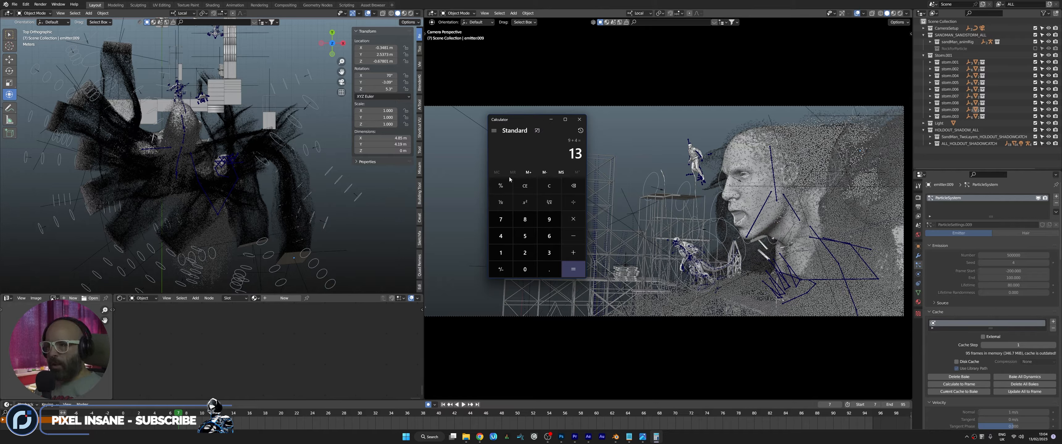
- Multiply the sum by 1.500000 and close the calculator
click(573, 219)
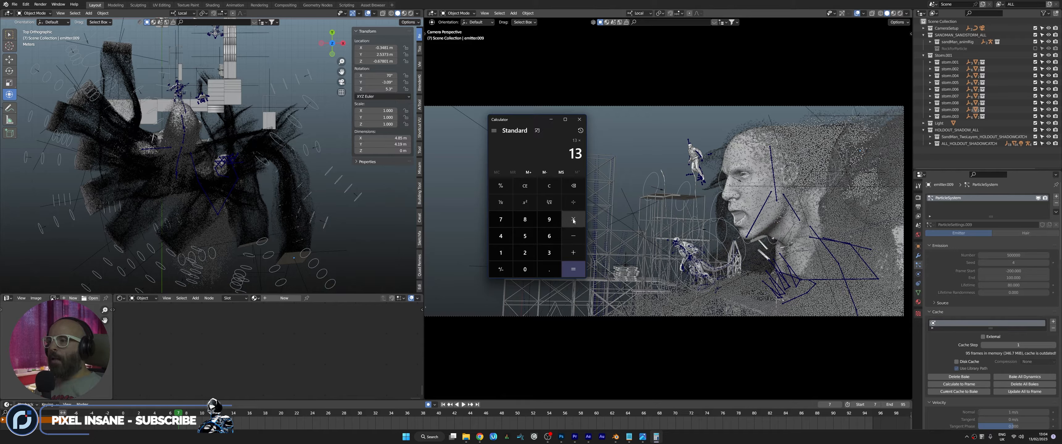
click(501, 252)
click(542, 274)
click(525, 235)
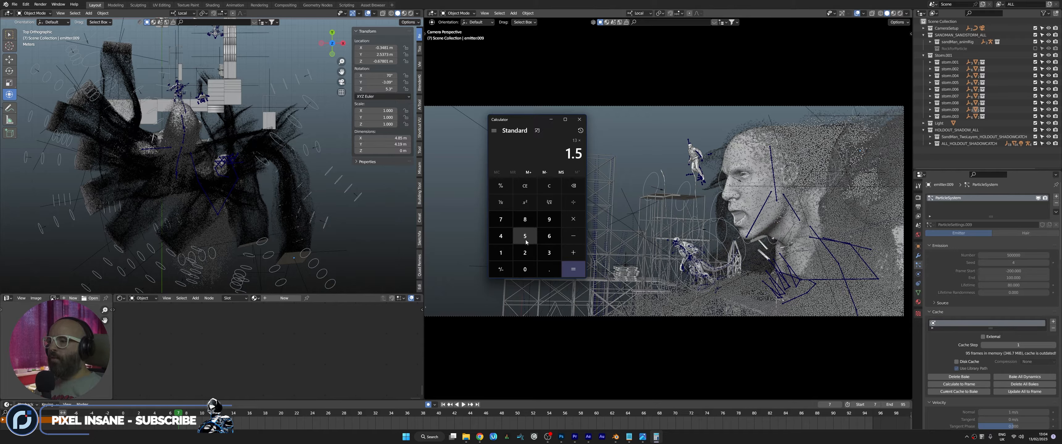
click(523, 271)
click(523, 271)
click(523, 271)
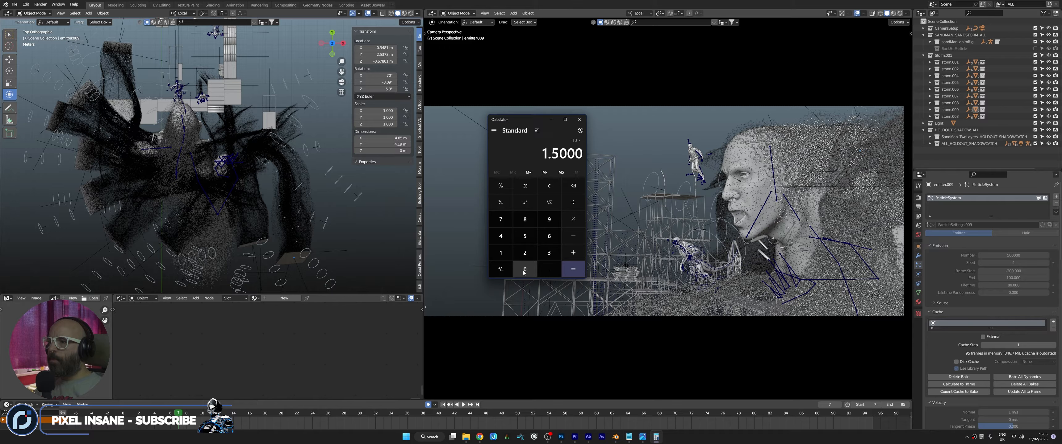
click(523, 271)
click(524, 271)
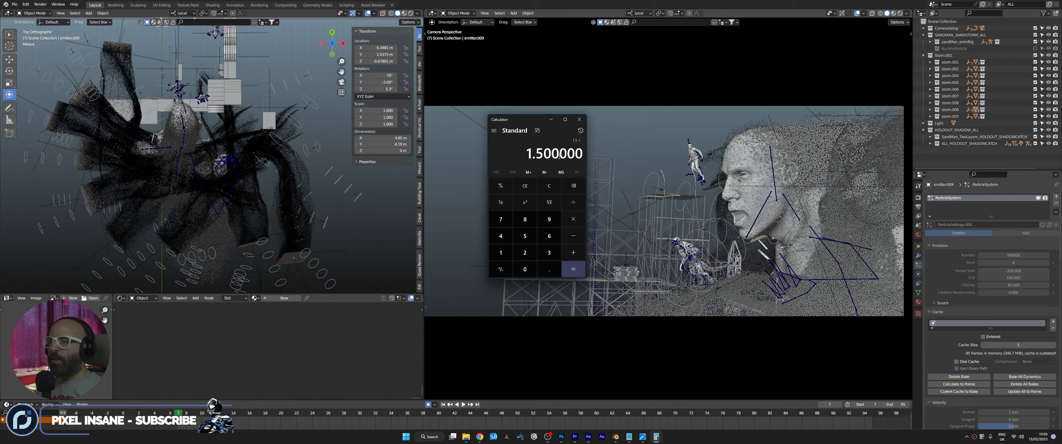
click(574, 270)
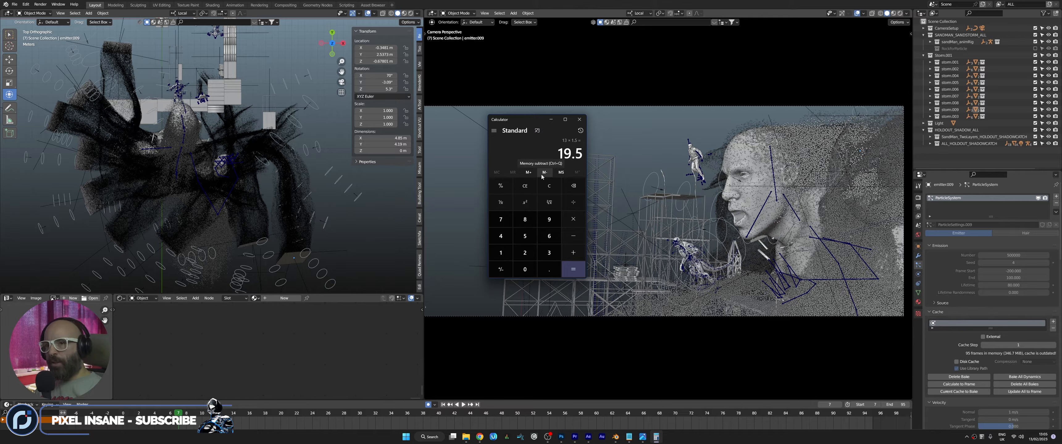
click(579, 120)
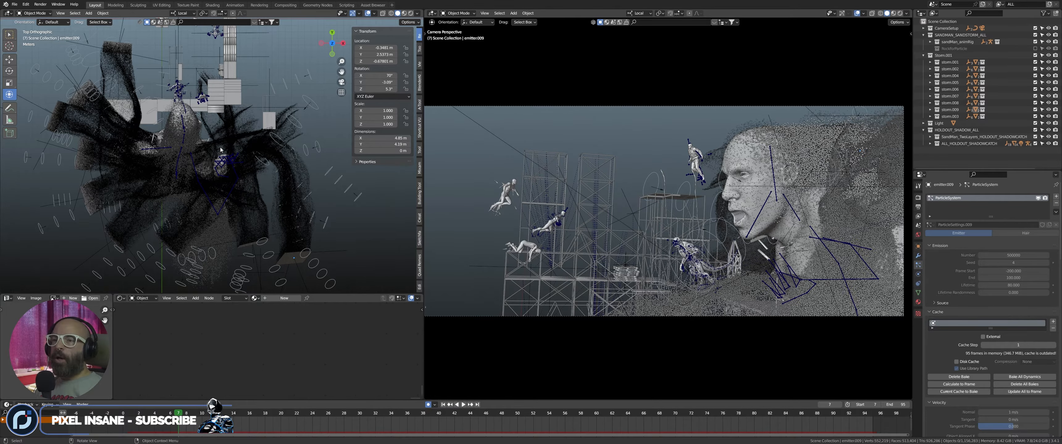
- Switch to the Sandman vortex scene and compare it with the HOLDOUT_SHADOW_ALL collection excluded and included
middle_drag(208, 144, 170, 122)
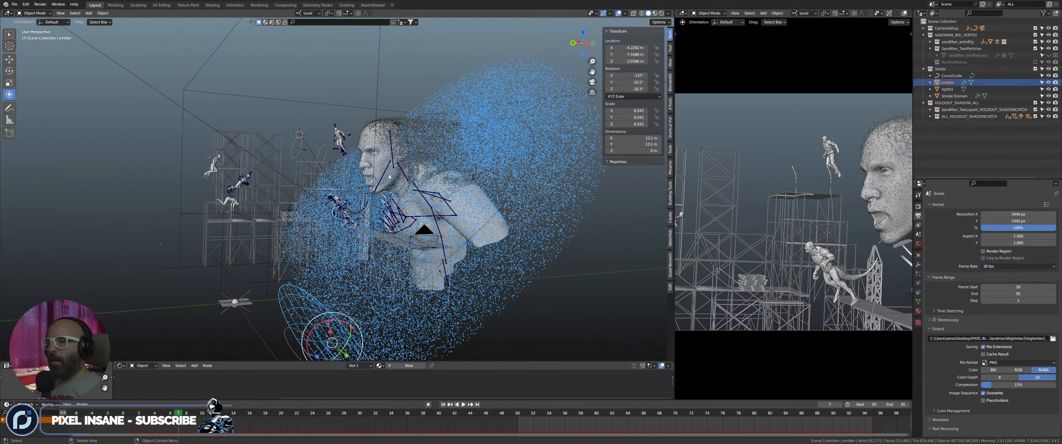
mouse_move(389, 177)
middle_down()
mouse_move(403, 187)
mouse_move(373, 183)
middle_up()
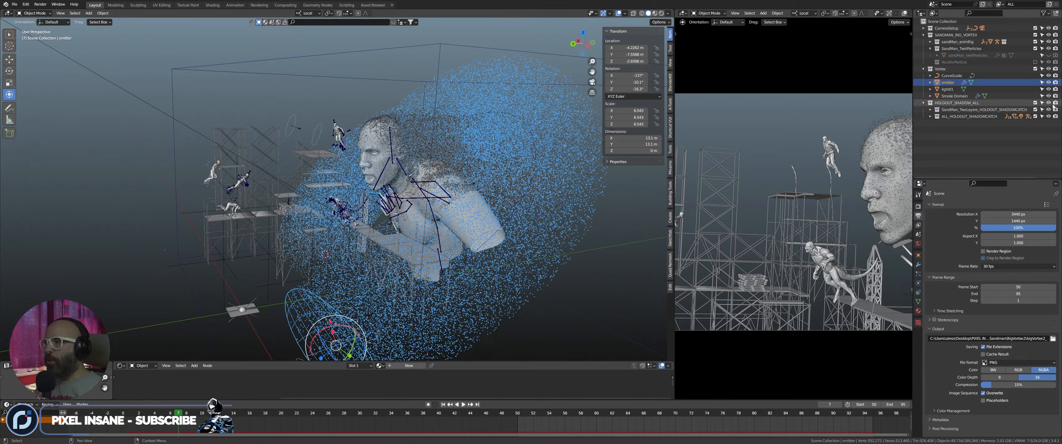
click(1035, 103)
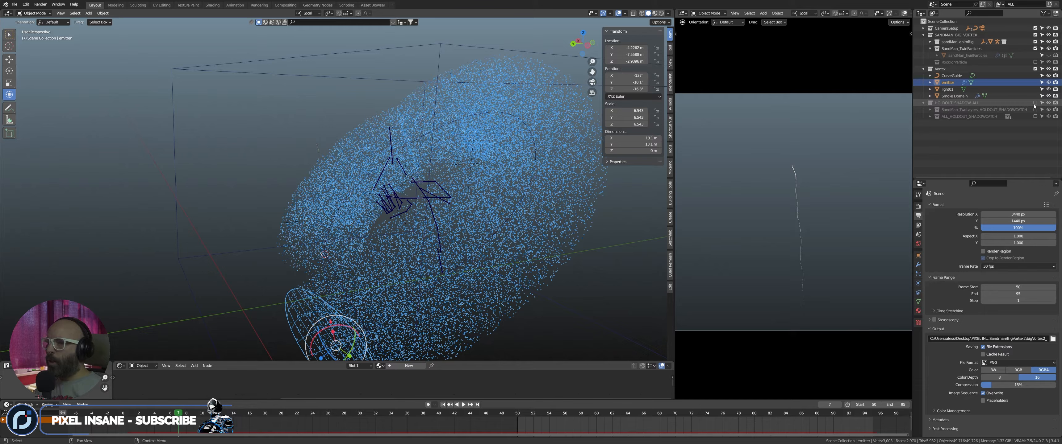
click(1035, 103)
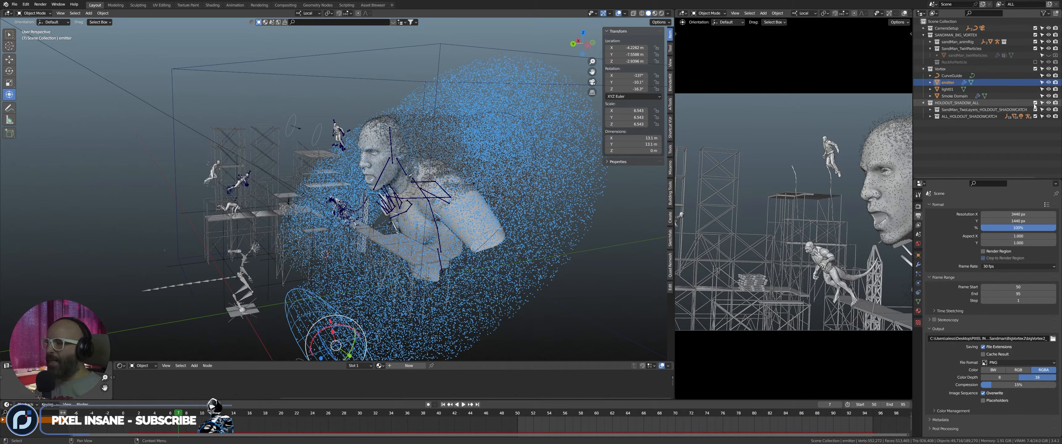
- Inspect the crawling figure's Shadow Catcher and Holdout visibility options, and view the holdout objects in Material Preview shading
scroll(229, 268, up, 4)
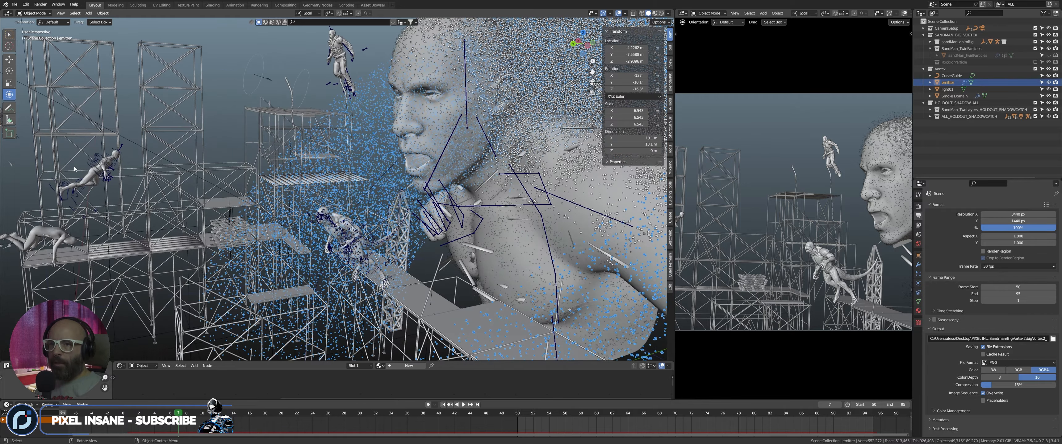
click(53, 234)
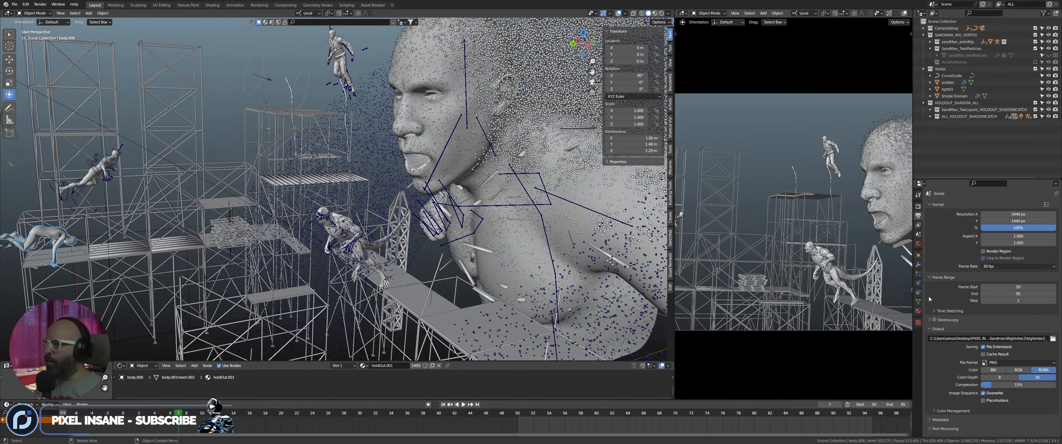
click(918, 257)
scroll(1003, 393, down, 3)
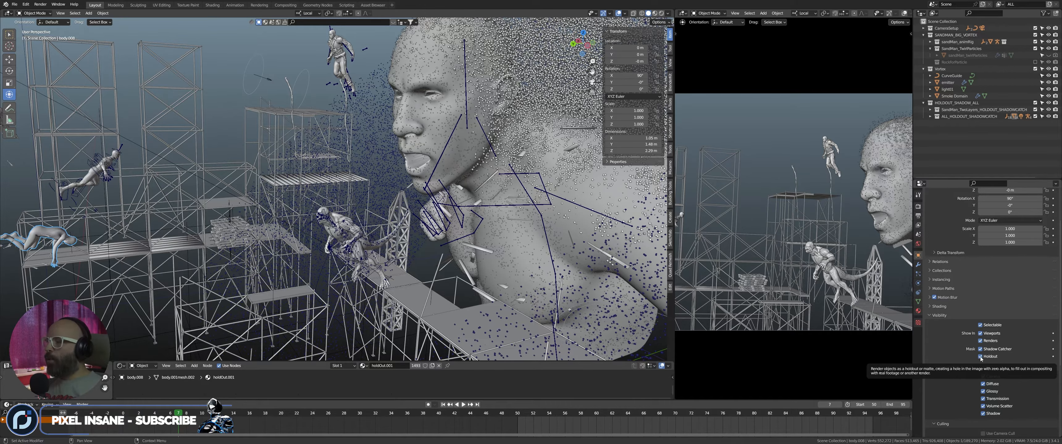
scroll(491, 280, down, 2)
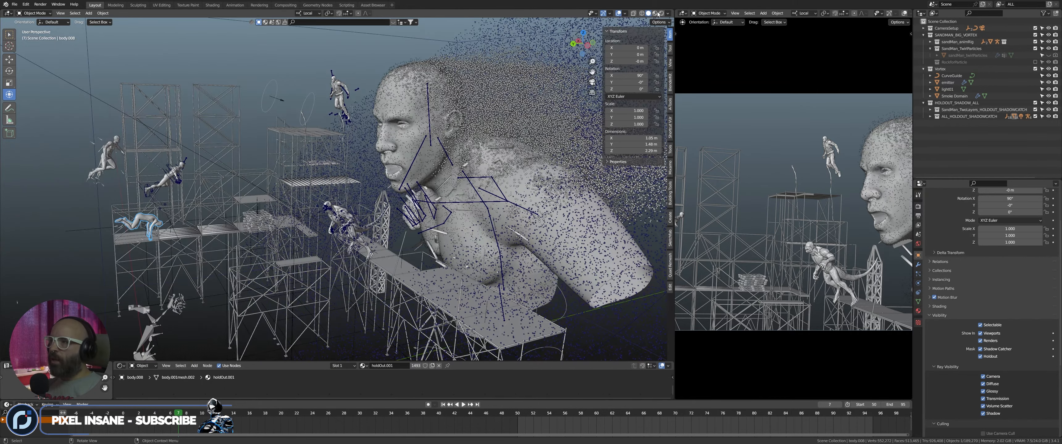
click(655, 13)
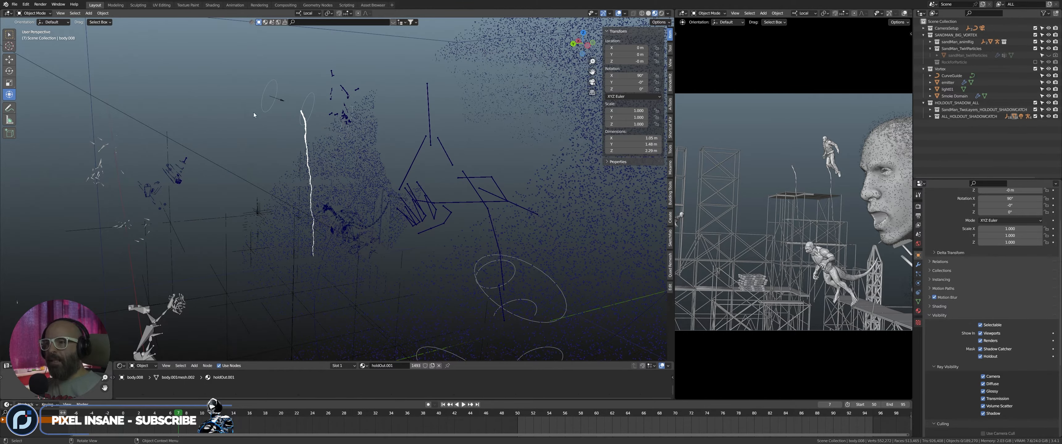
drag(674, 165, 400, 156)
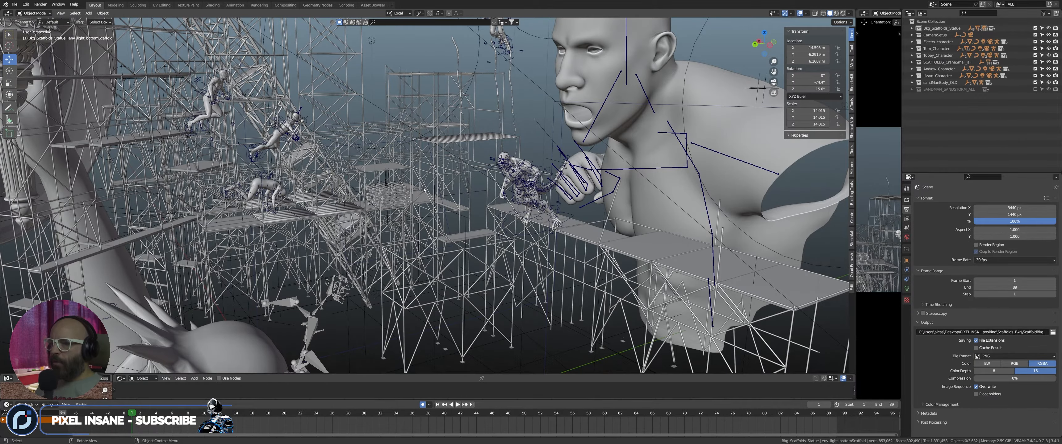
- Return to the scaffold statue scene, exclude sandManBody_OLD, and play the animation from the top view to frame 79
middle_drag(423, 189, 232, 233)
click(342, 294)
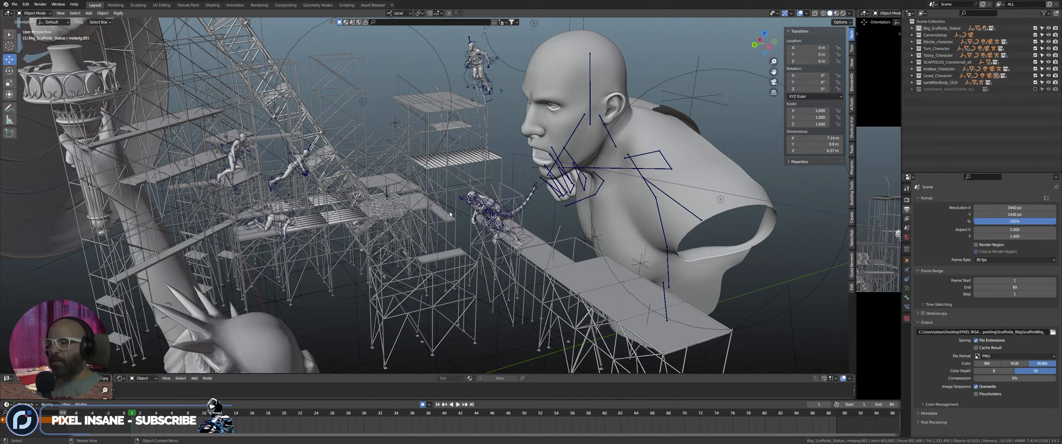
key(KP_7)
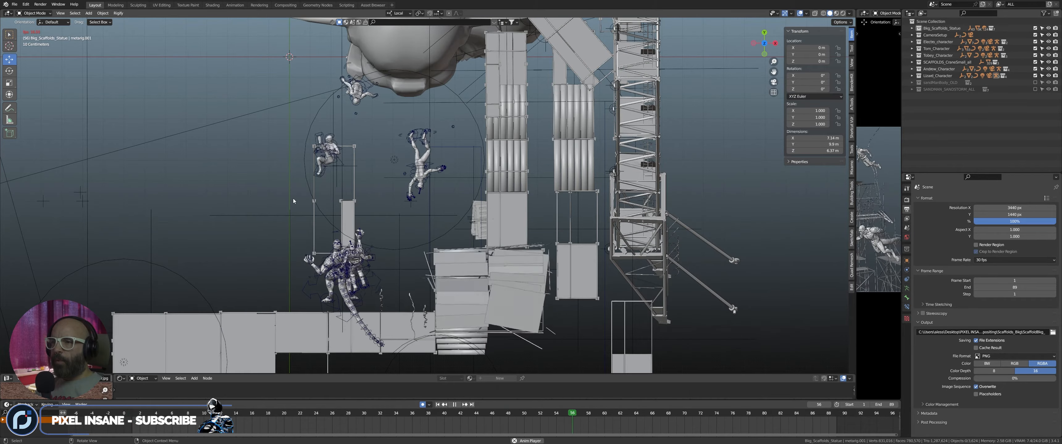
key(space)
shift+middle_drag(368, 200, 377, 193)
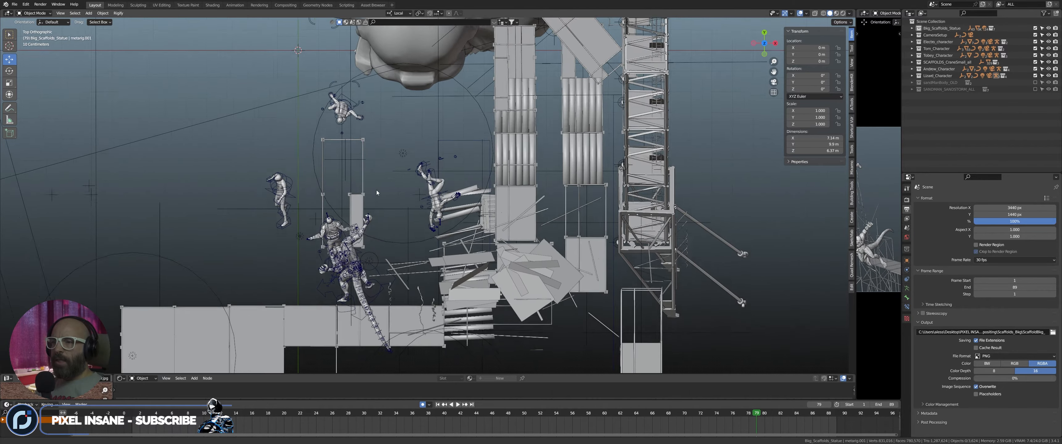
scroll(377, 193, up, 4)
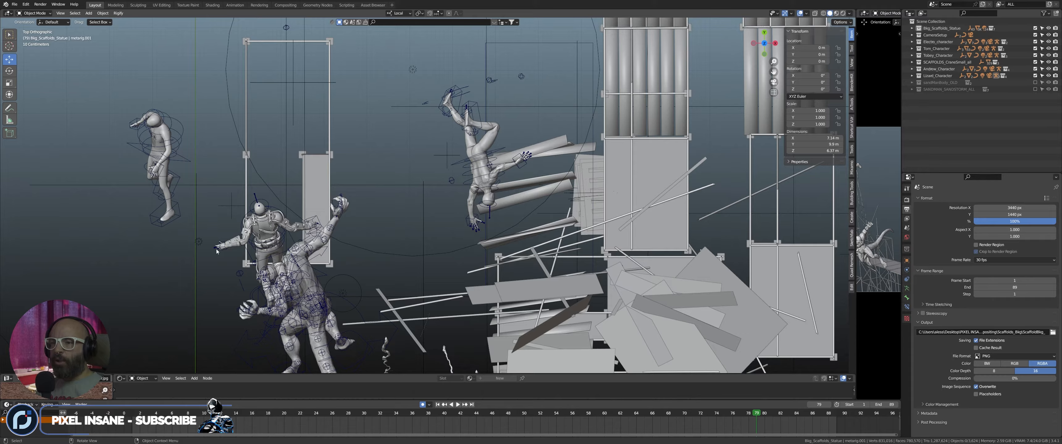
- View the Lizard fight through the camera without overlays and compare it at frames 79 and 74
key(KP_0)
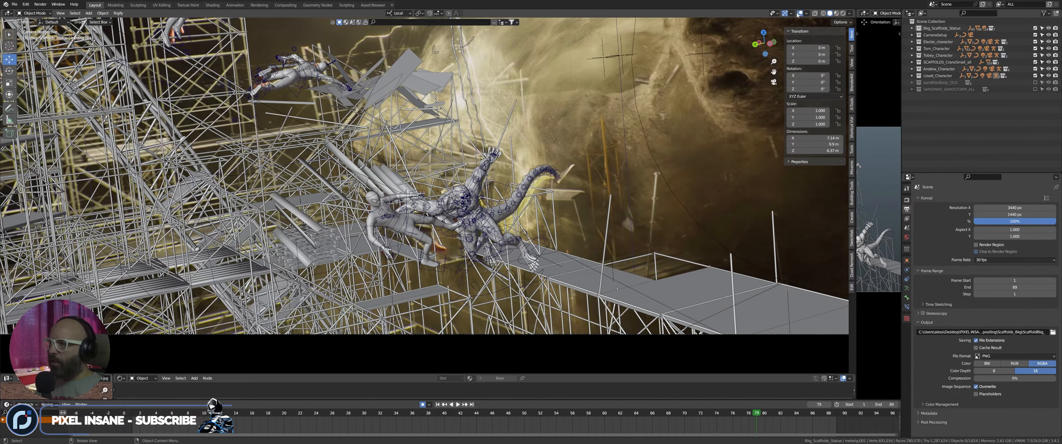
key(shift+alt+z)
scroll(386, 191, up, 2)
shift+middle_drag(386, 191, 404, 161)
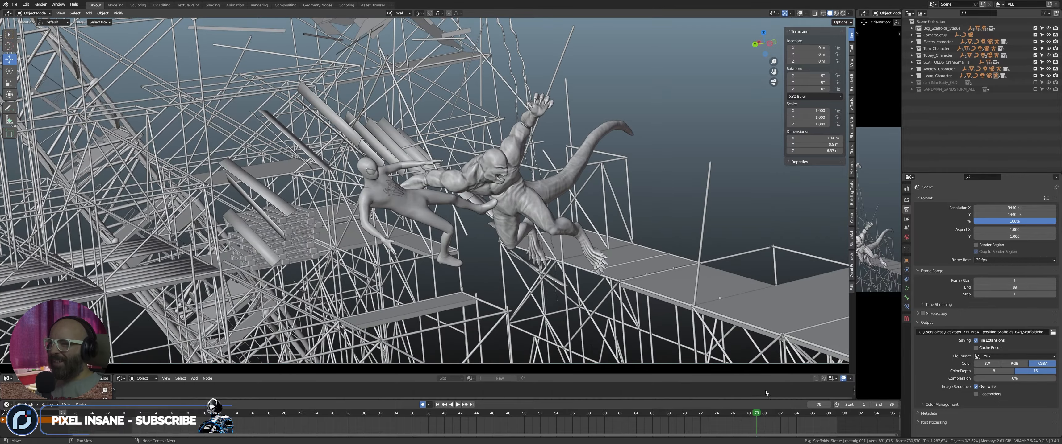
mouse_move(718, 417)
mouse_down()
mouse_move(678, 416)
mouse_move(721, 420)
mouse_up()
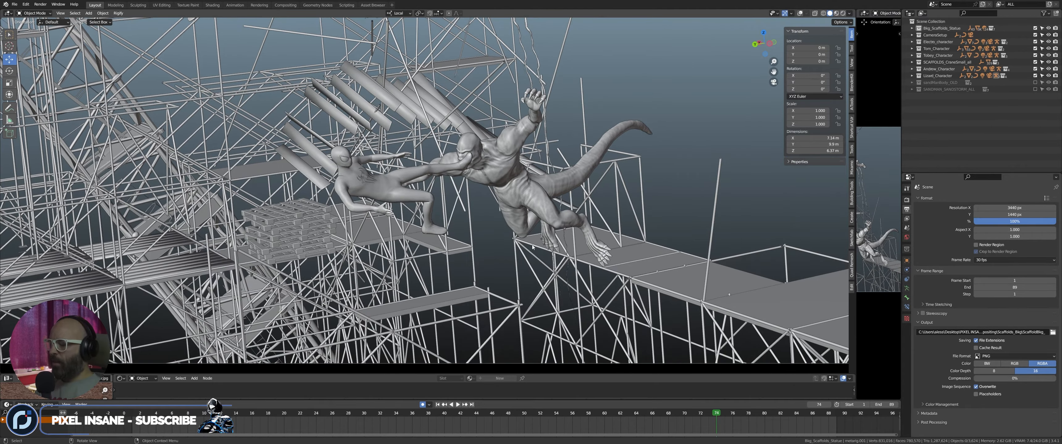
- Exclude the Electro_Character collection to view the Lizard and the other characters from above
key(KP_7)
shift+middle_drag(361, 278, 455, 102)
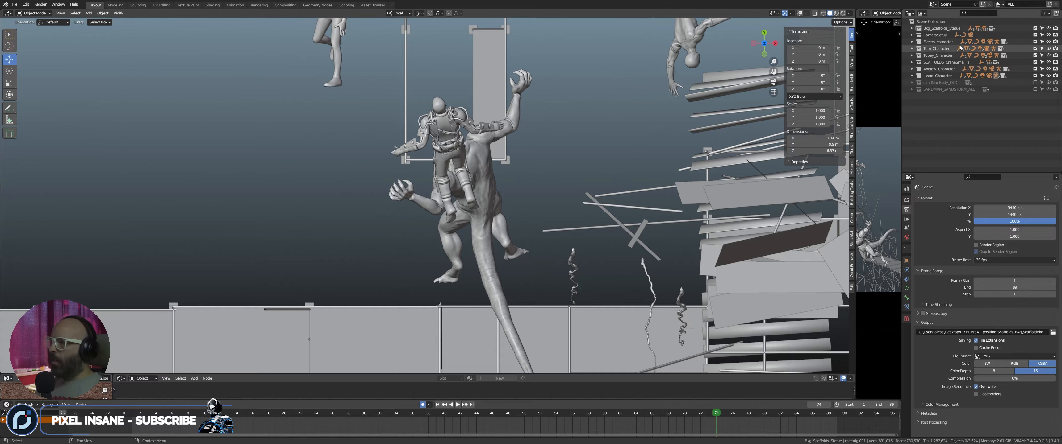
click(1035, 42)
shift+scroll(318, 103, up, 4)
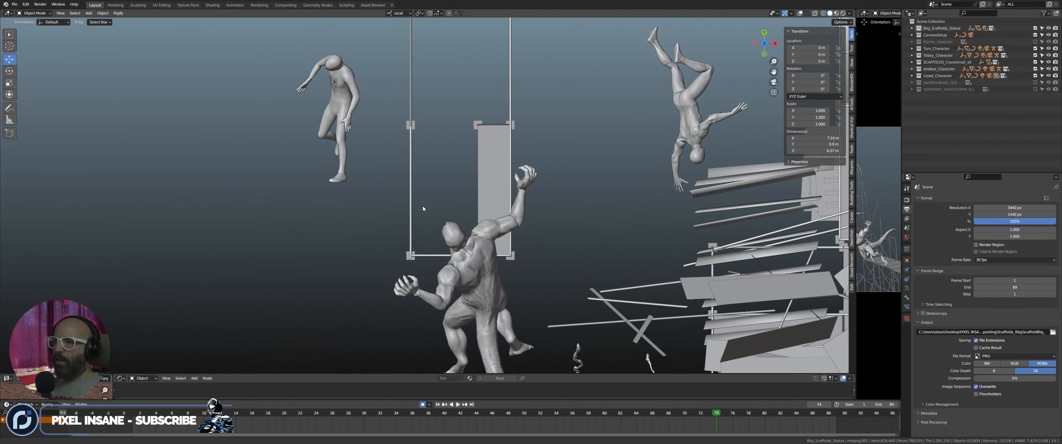
- Examine the characters' positions relative to the statue and scaffolds from above, and show the viewport overlays again
scroll(446, 231, down, 5)
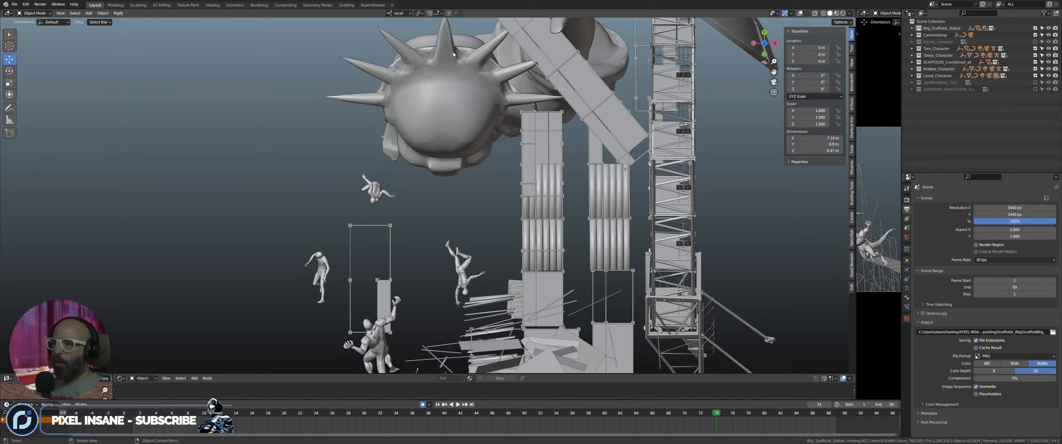
mouse_move(426, 147)
shift+middle_down()
mouse_move(433, 91)
mouse_move(417, 134)
shift+middle_up()
scroll(434, 92, down, 1)
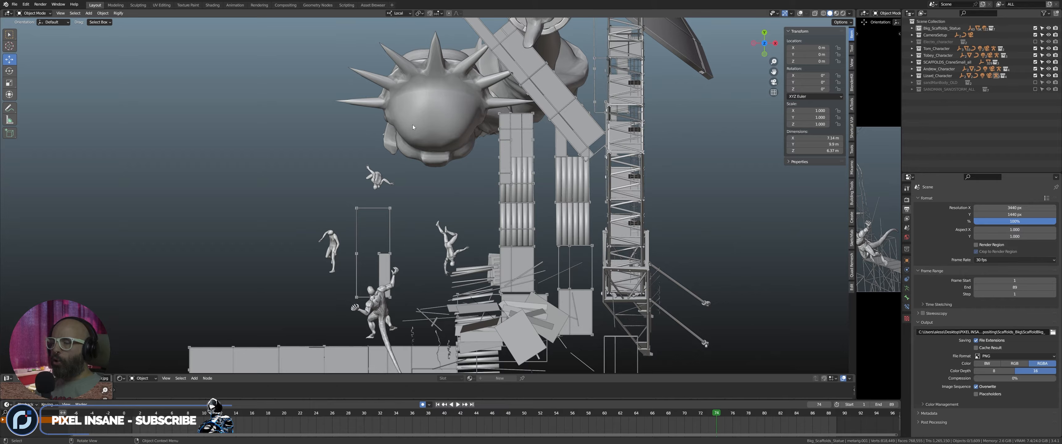
shift+middle_drag(410, 222, 416, 177)
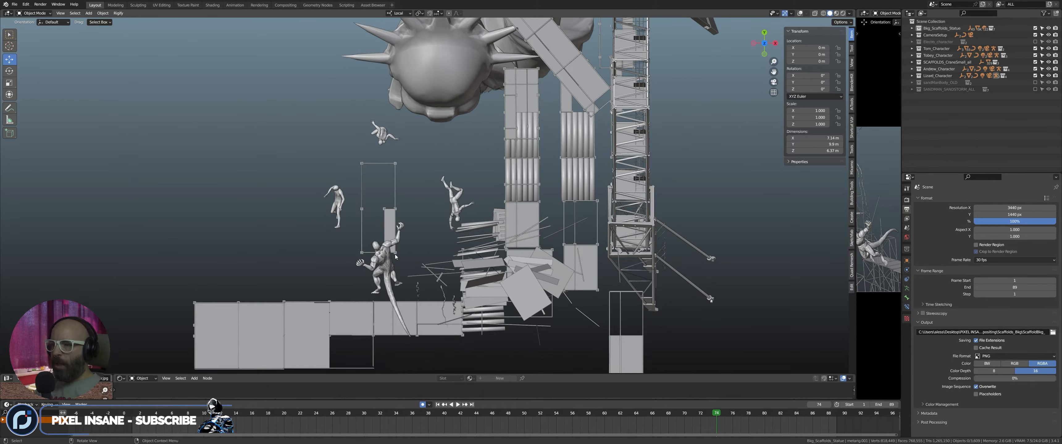
shift+middle_drag(364, 266, 362, 287)
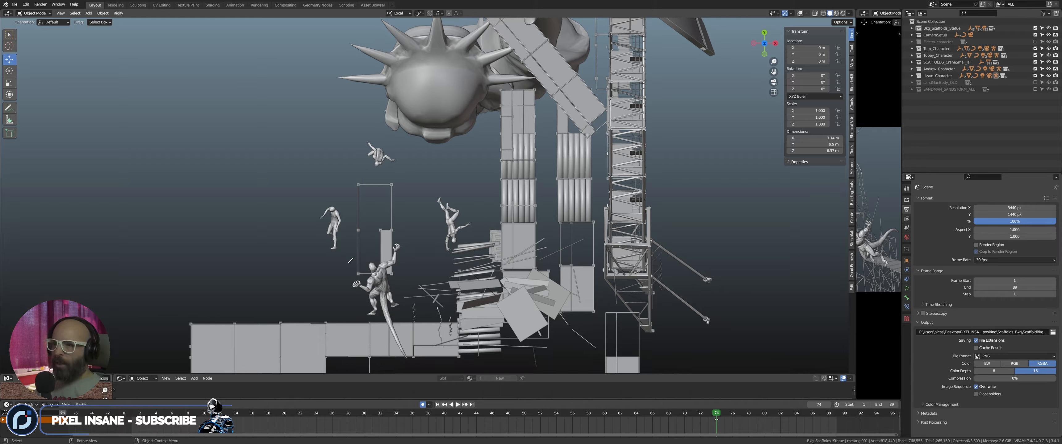
key(shift+alt+z)
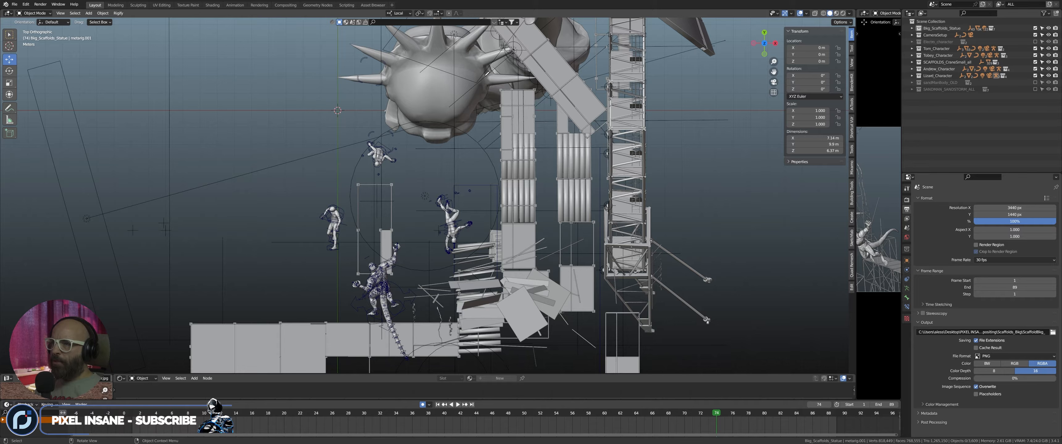
- Sketch freehand annotation lines from the statue's head towards the characters and loose planks in the top view, erasing parts of them
drag(487, 72, 352, 255)
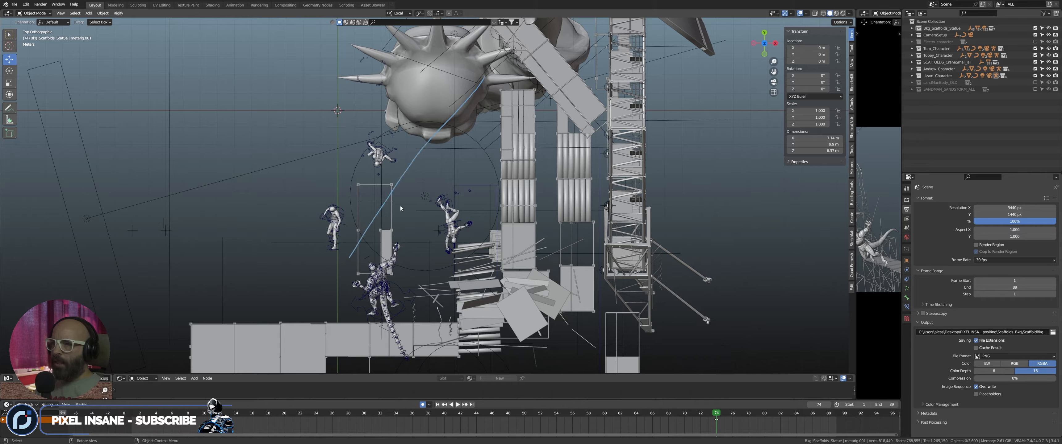
right_drag(428, 124, 433, 101)
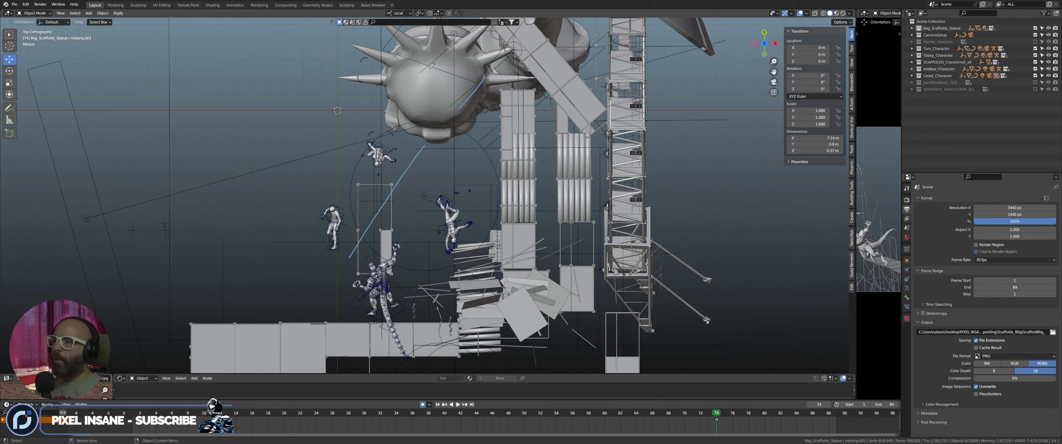
drag(429, 68, 484, 263)
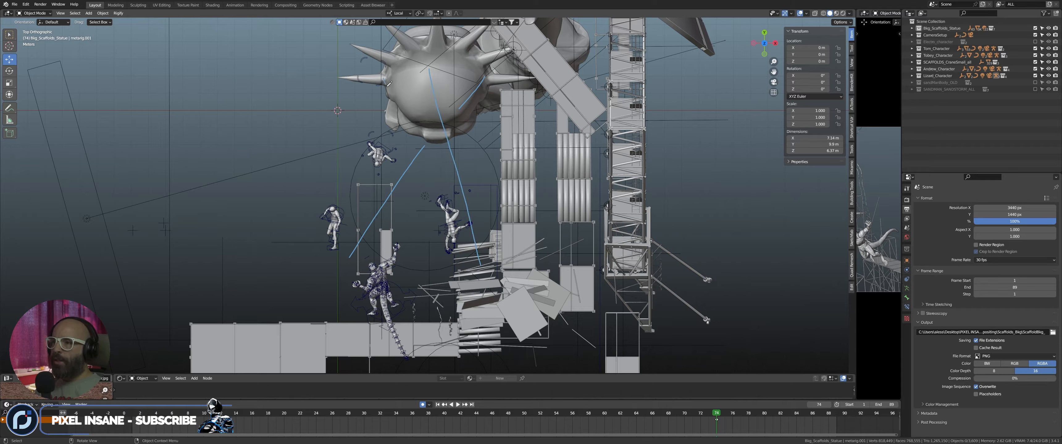
drag(389, 83, 495, 255)
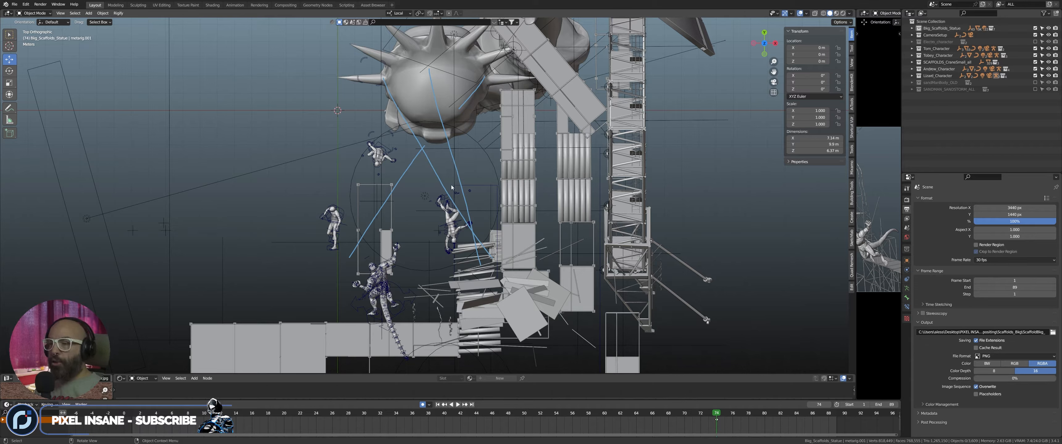
mouse_move(454, 184)
right_down()
mouse_move(495, 270)
mouse_move(342, 266)
mouse_move(461, 126)
mouse_move(396, 103)
mouse_move(453, 159)
right_up()
- Switch to the camera view, hide the overlays, and play the characters' animation from frame 1
middle_drag(454, 188, 487, 153)
key(KP_0)
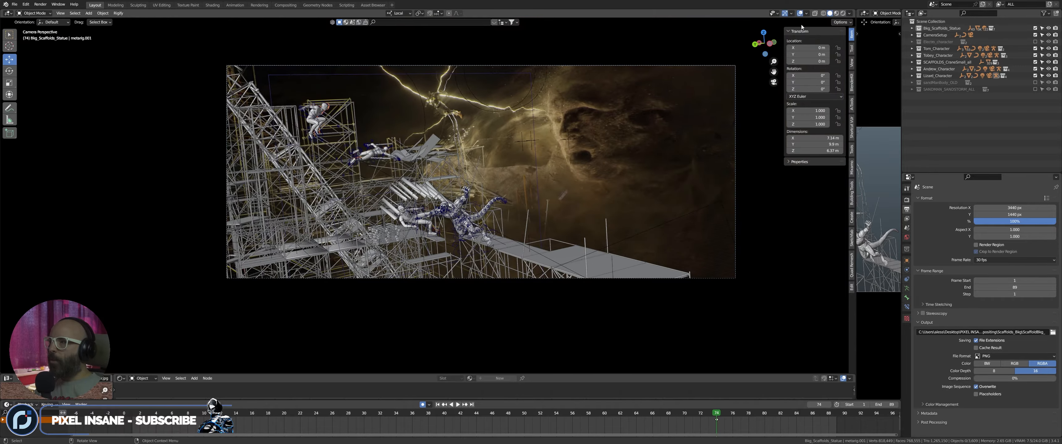
key(shift+alt+z)
click(132, 415)
key(space)
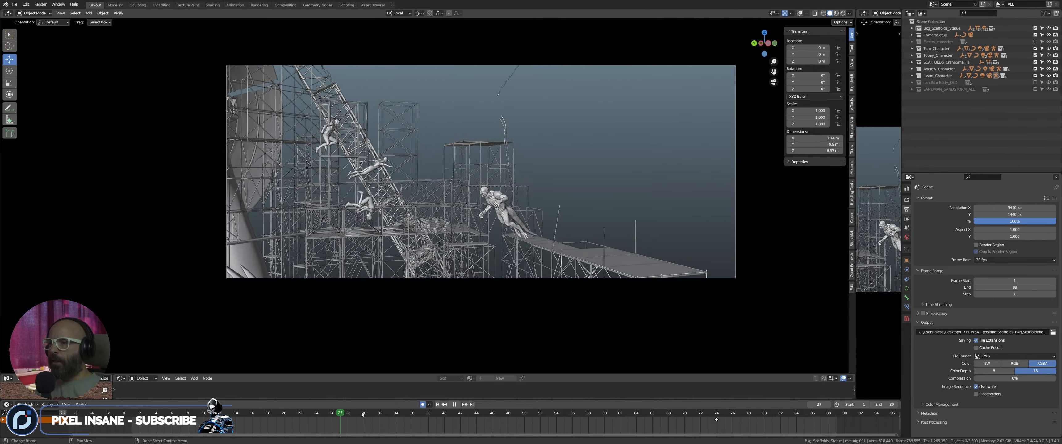
key(space)
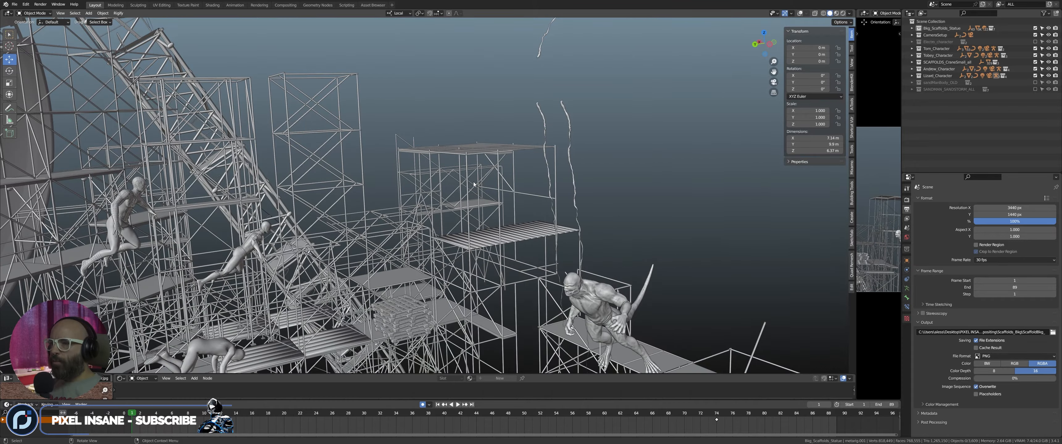
- Inspect the plank platforms on top of the scaffold tower by selecting them, and show the overlays again
middle_drag(461, 155, 441, 172)
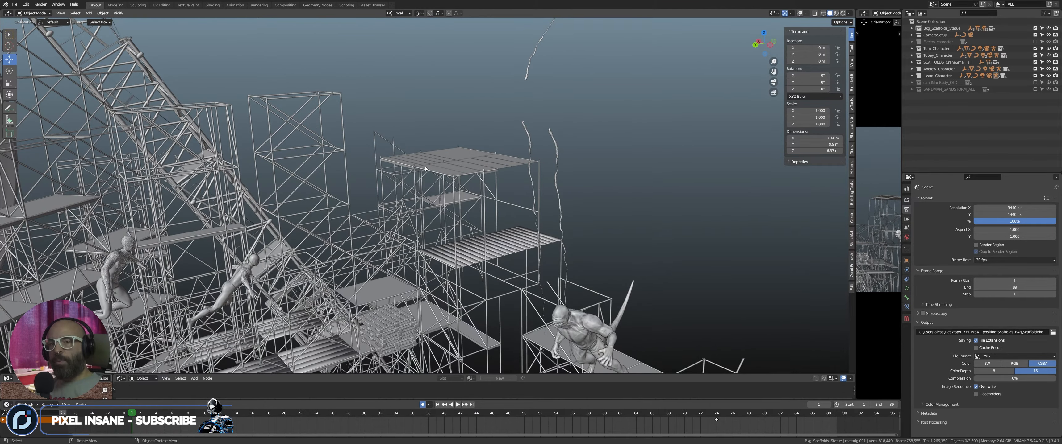
middle_drag(464, 160, 466, 171)
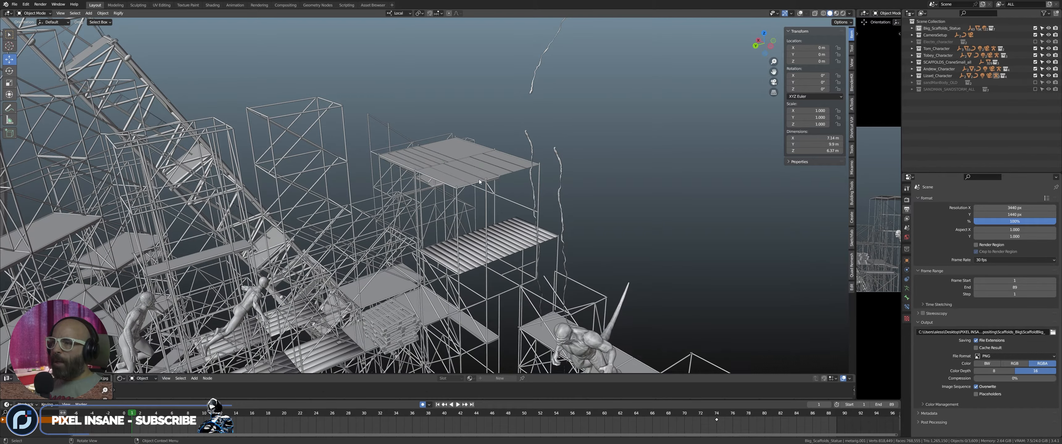
click(454, 155)
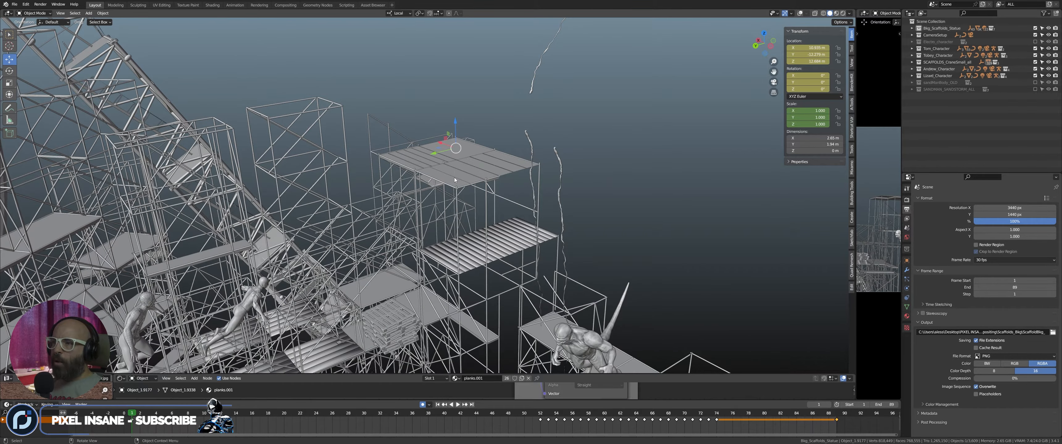
click(498, 173)
click(799, 14)
middle_drag(462, 182, 460, 170)
click(449, 130)
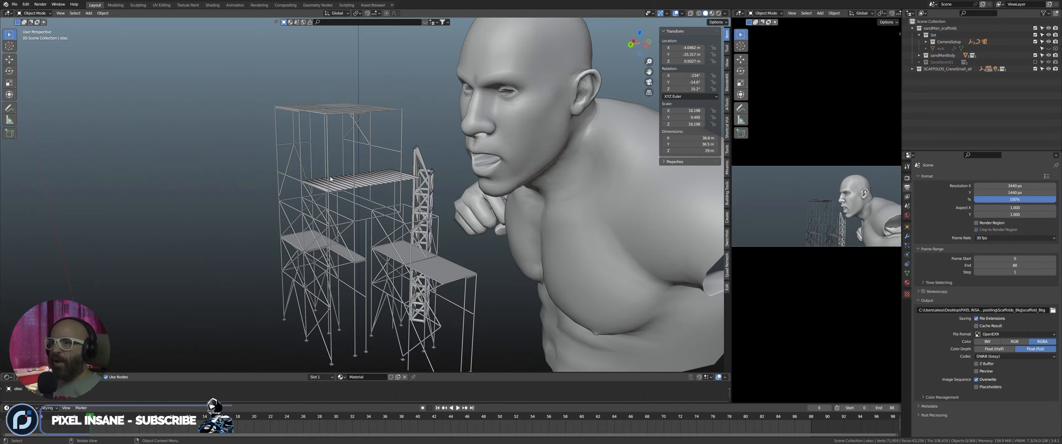
- Play the sandman scene's animation to watch the giant fist smash through the scaffold
mouse_move(330, 180)
middle_down()
mouse_move(340, 168)
mouse_move(331, 165)
middle_up()
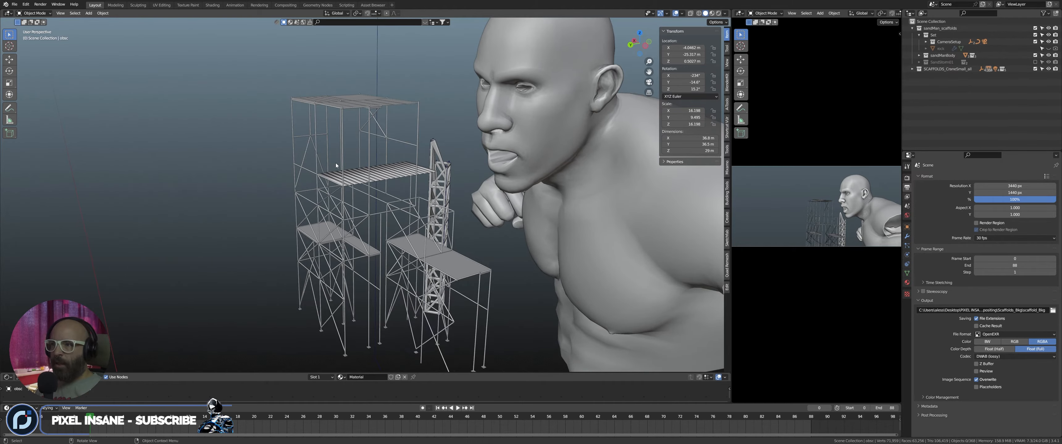
scroll(361, 161, up, 3)
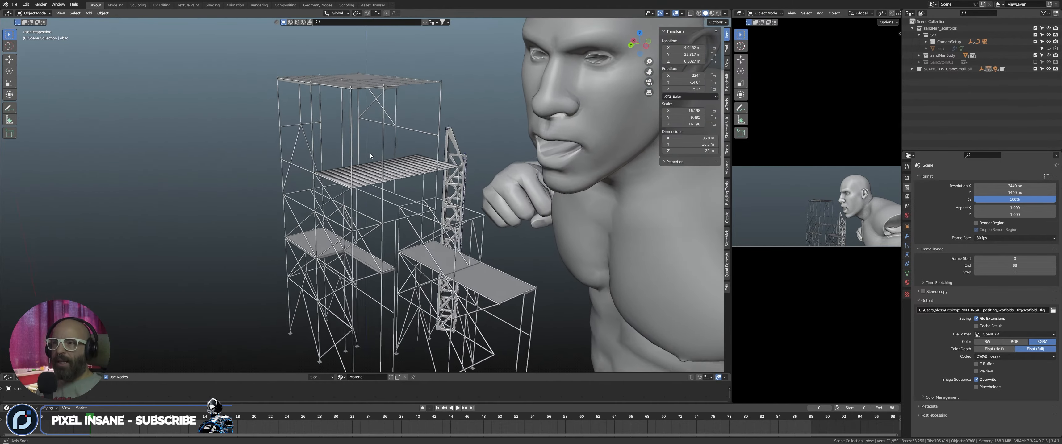
key(space)
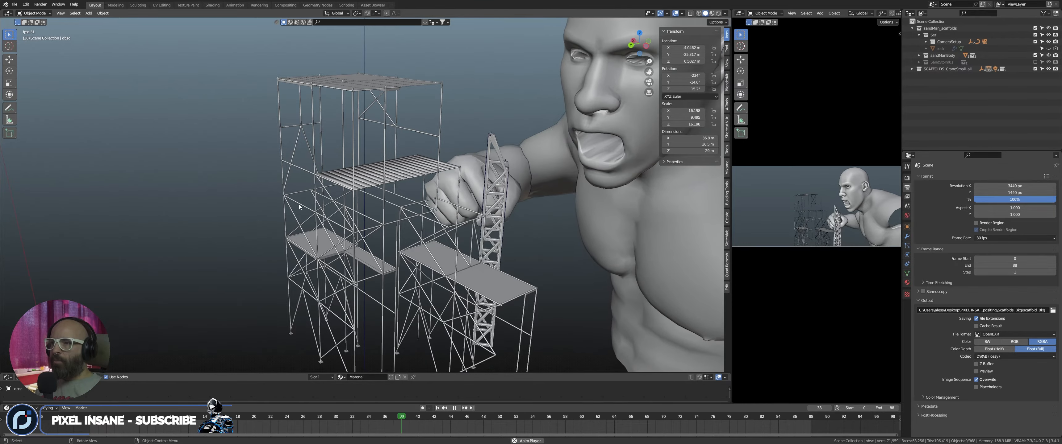
key(space)
- Select a plank on the middle platform and scrub its keyframed motion to frame 70, viewing the fist and debris up close
click(386, 170)
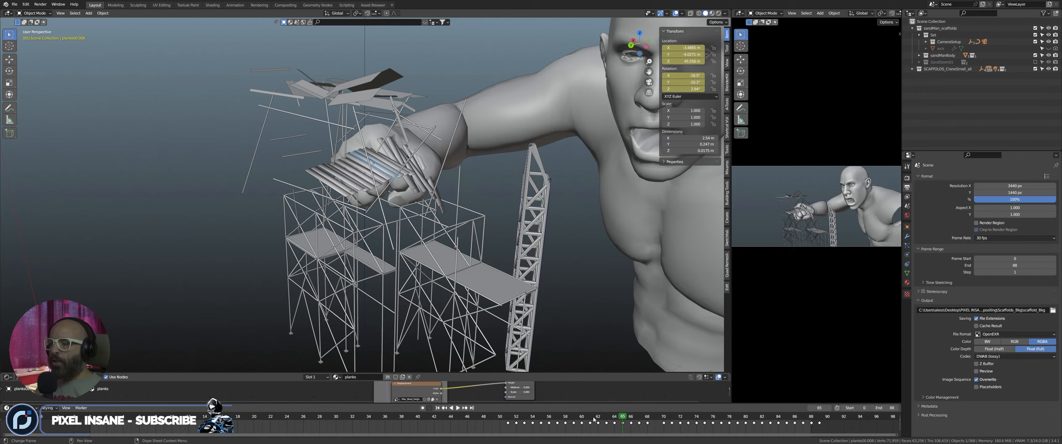
drag(593, 419, 794, 424)
mouse_move(664, 422)
mouse_down()
mouse_move(640, 421)
mouse_move(663, 421)
mouse_up()
scroll(444, 231, up, 3)
middle_drag(445, 235, 427, 240)
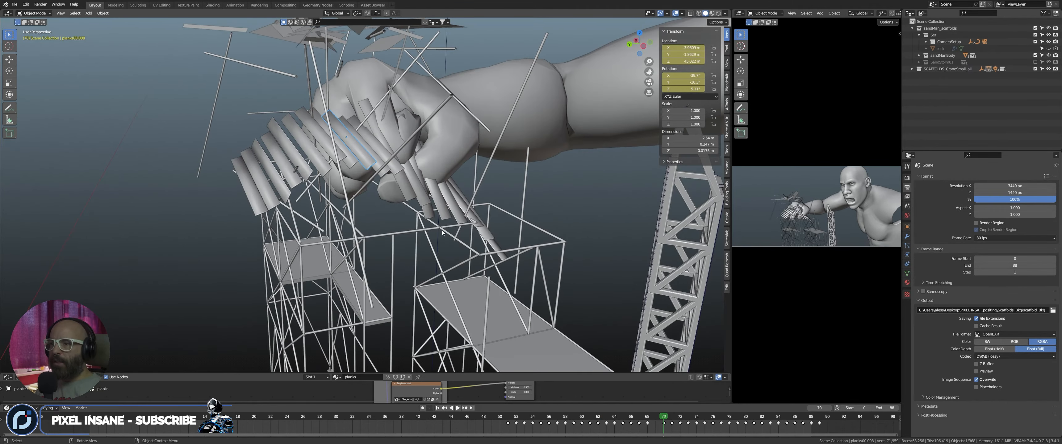
- Select the plank beside the giant fist's fingers and rotate it freely at frame 70
click(437, 195)
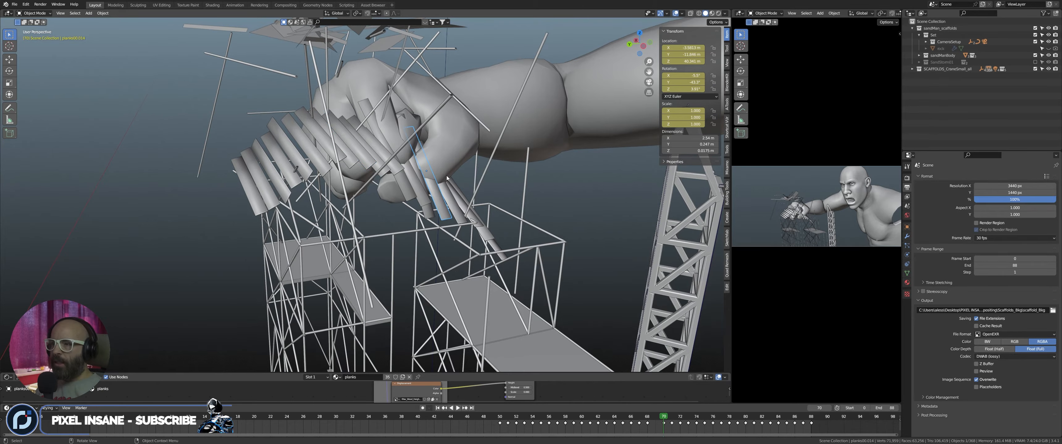
key(r)
key(r)
click(447, 187)
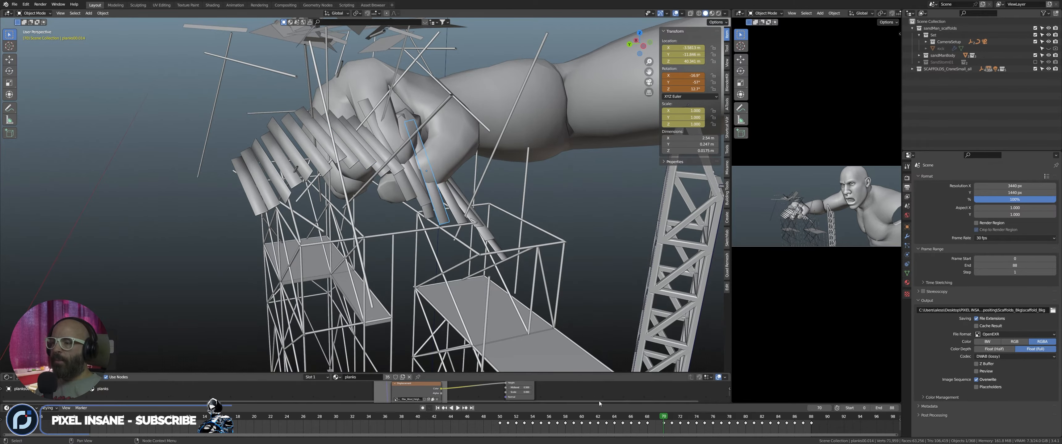
- Go to frame 69 and rotate the same plank freely to clear the fist
click(655, 421)
key(r)
key(r)
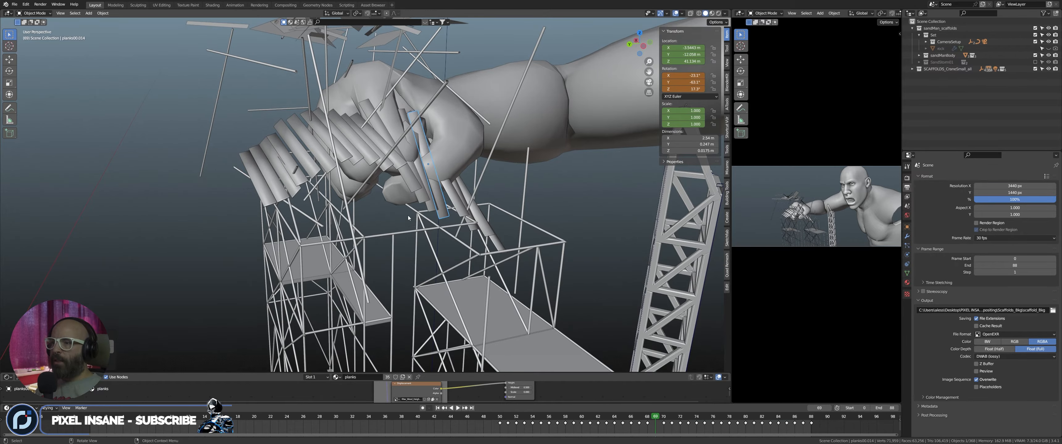
click(430, 171)
middle_drag(431, 171, 352, 147)
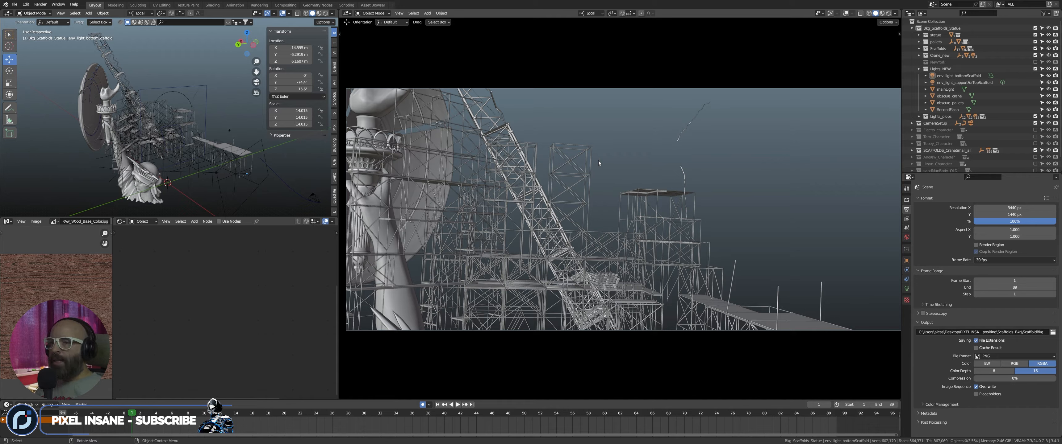
- Include the Electro_character collection in the scaffold statue scene and enlarge the free 3D viewport around the character
scroll(964, 124, down, 1)
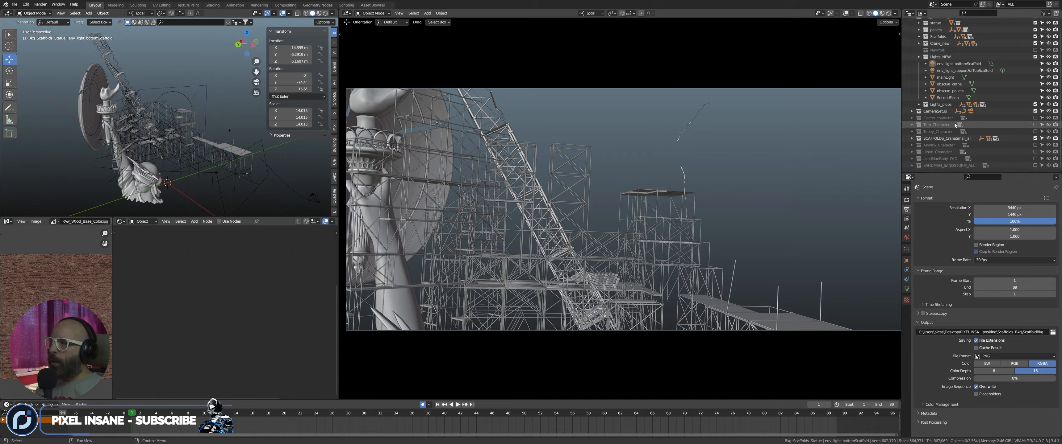
click(1034, 118)
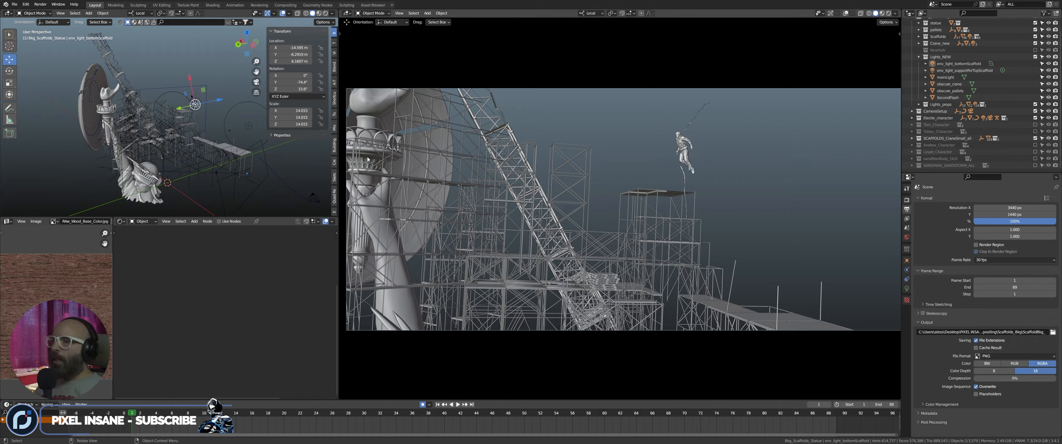
drag(337, 161, 646, 165)
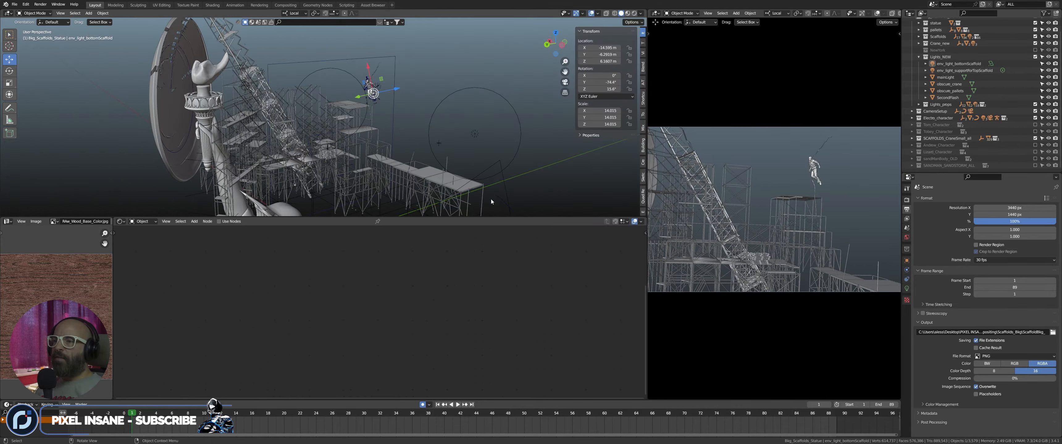
drag(492, 216, 488, 339)
scroll(401, 183, up, 6)
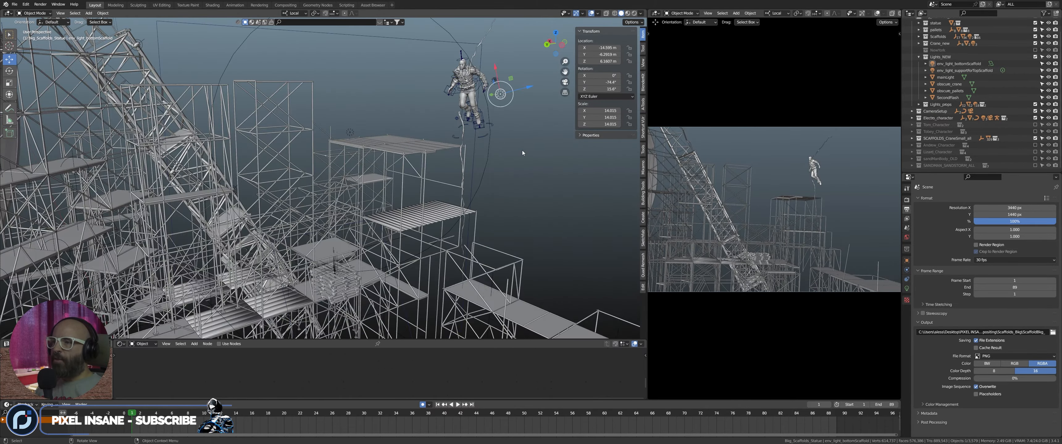
- Play Electro's animation above the scaffold tower and view it from another angle
click(524, 155)
key(space)
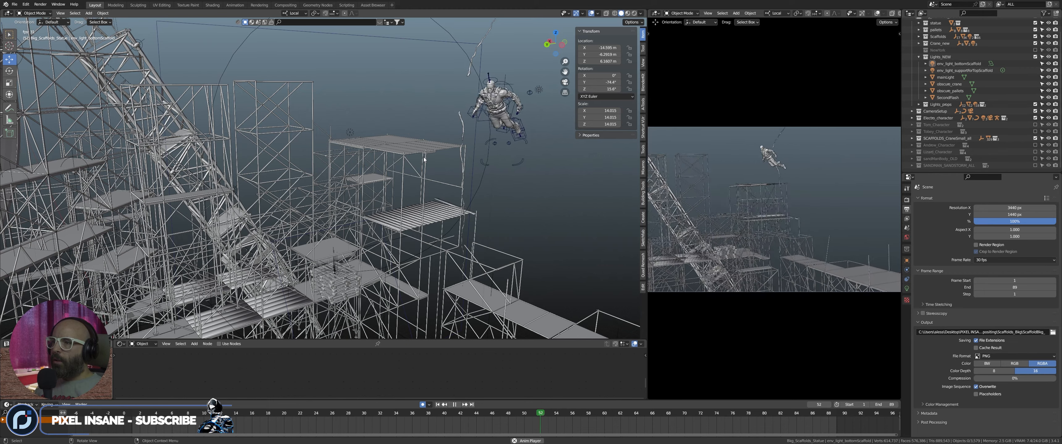
middle_drag(418, 153, 399, 139)
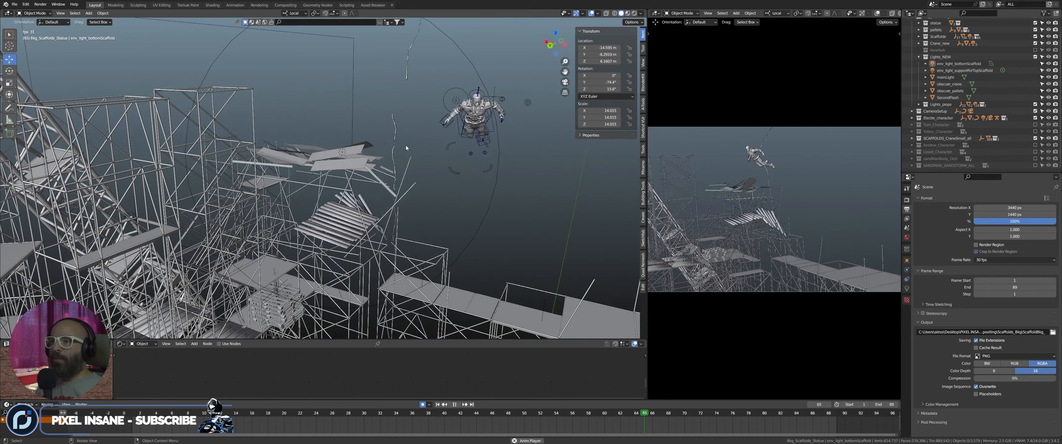
key(space)
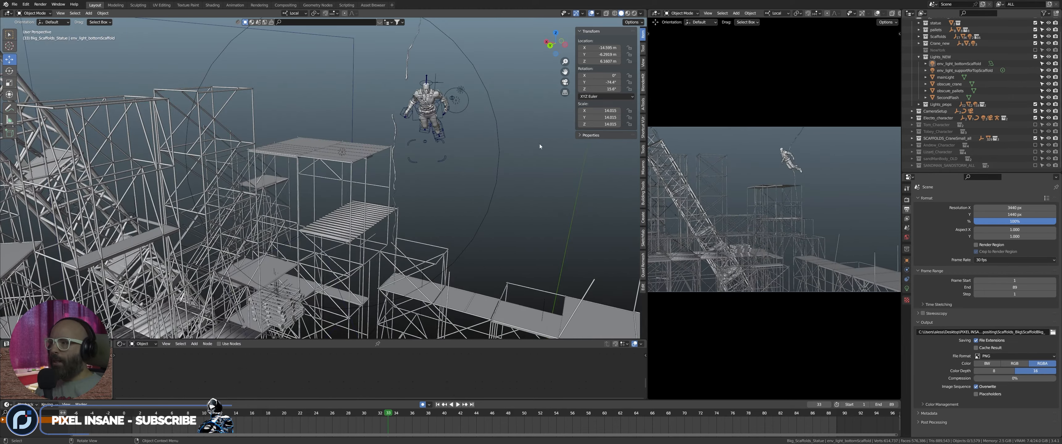
key(space)
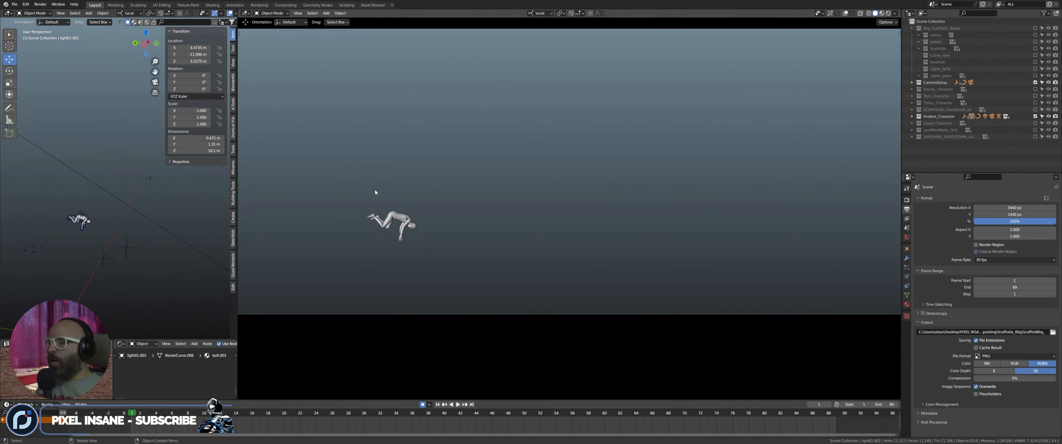
- Play the isolated Andrew_Character animation to frame 61 and show the camera overlays with the reference footage behind it
key(space)
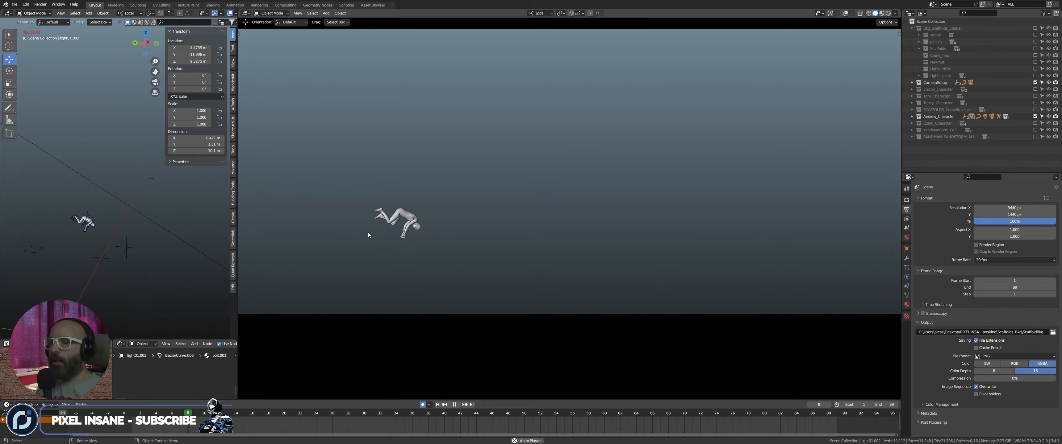
key(space)
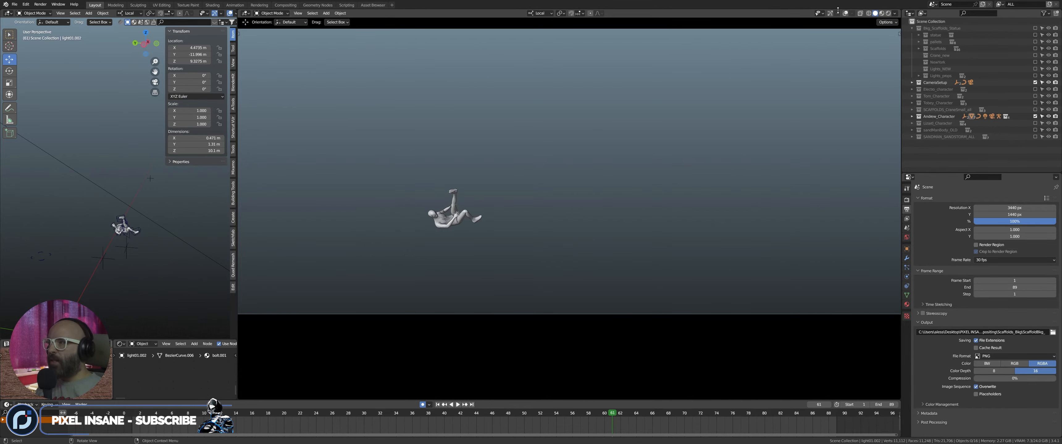
key(KP_0)
scroll(461, 181, up, 1)
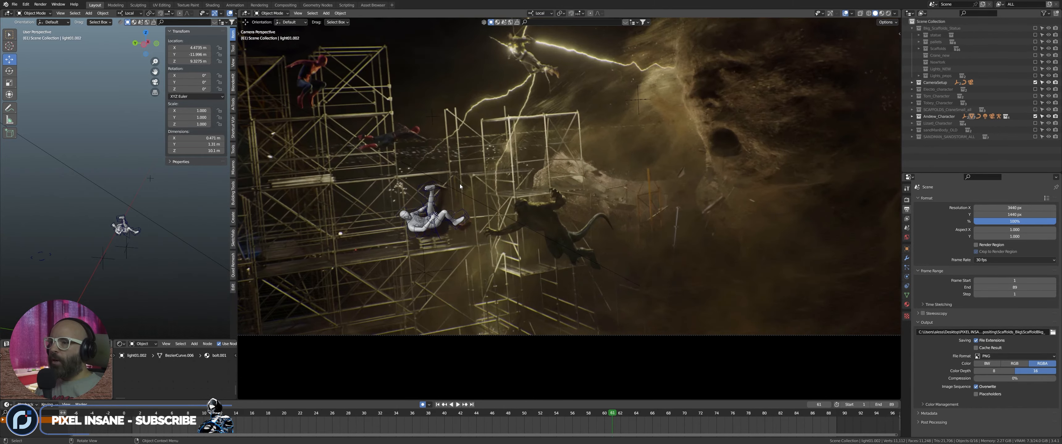
scroll(476, 397, up, 1)
shift+middle_drag(407, 296, 622, 285)
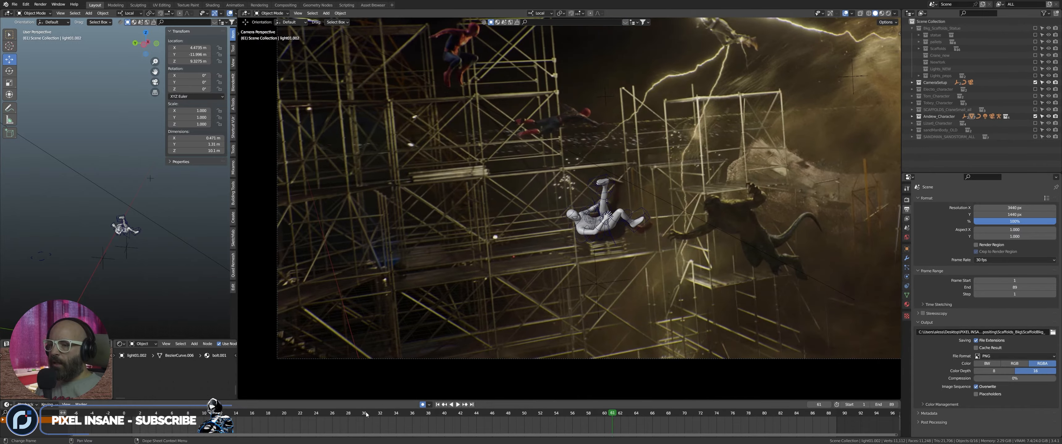
- Replay the Andrew_Character animation through the camera against the reference footage
key(space)
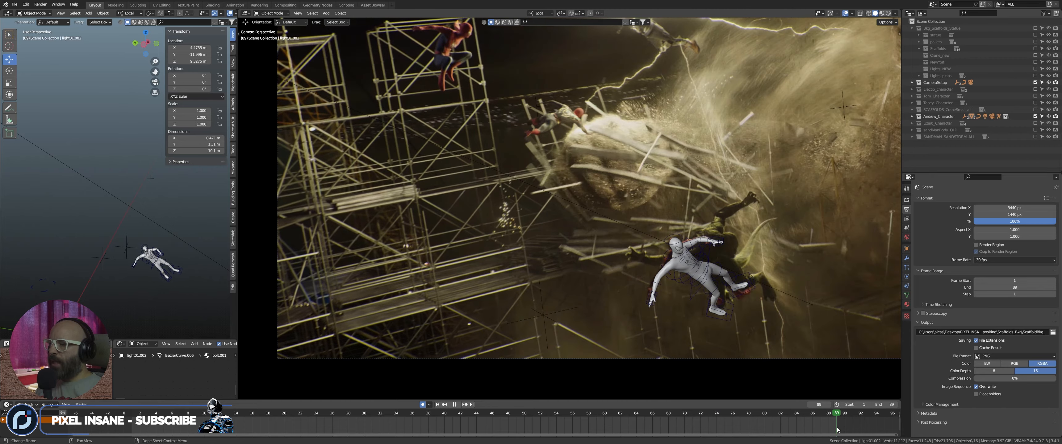
key(Escape)
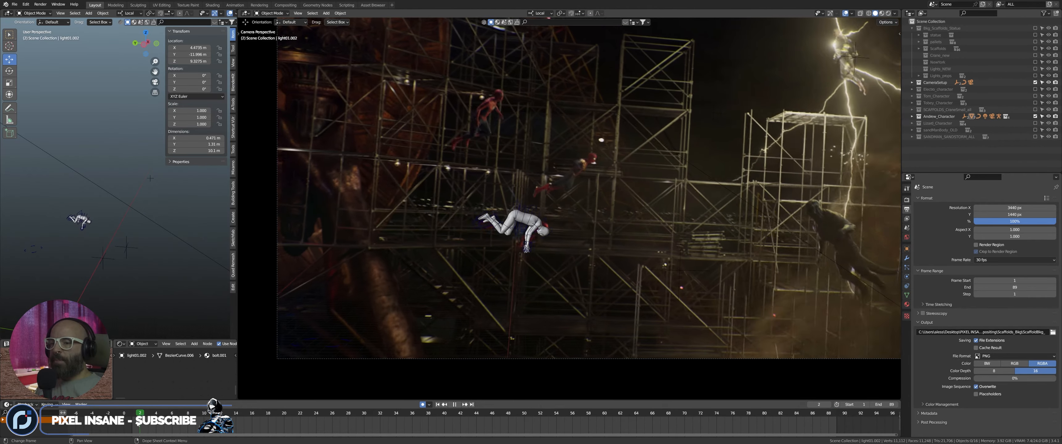
key(space)
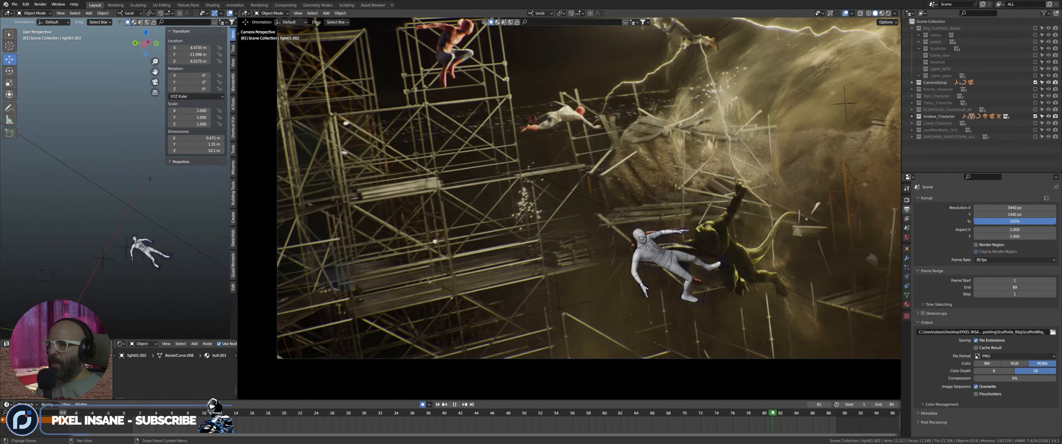
- Replay Andrew_Character's fall against the reference footage and stop at frame 47
drag(773, 412, 572, 413)
shift+middle_drag(464, 214, 429, 289)
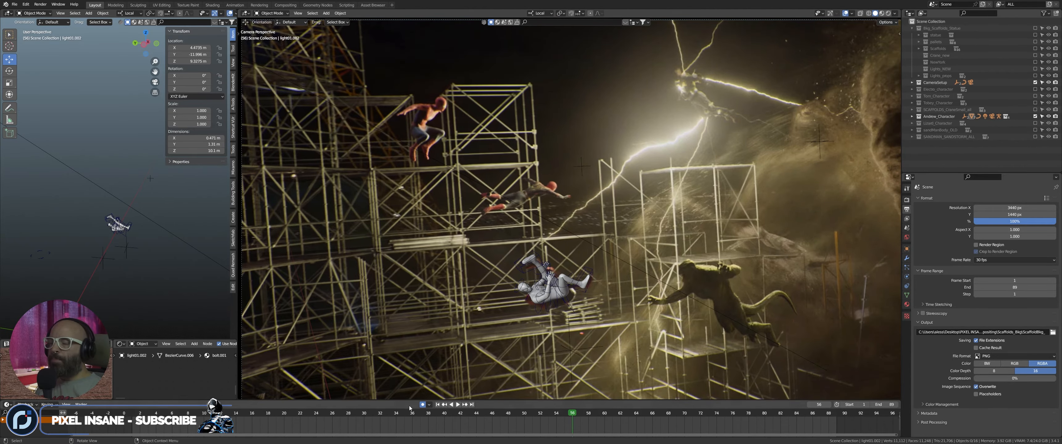
drag(431, 414, 500, 405)
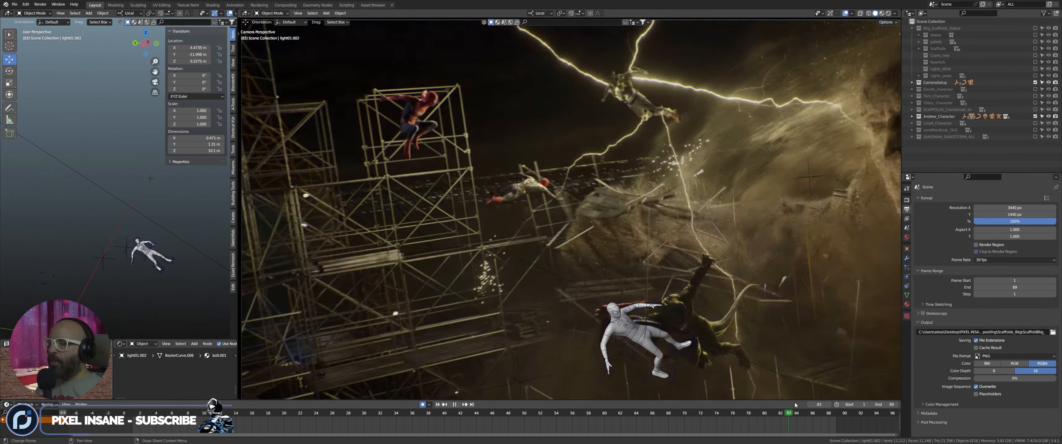
key(Escape)
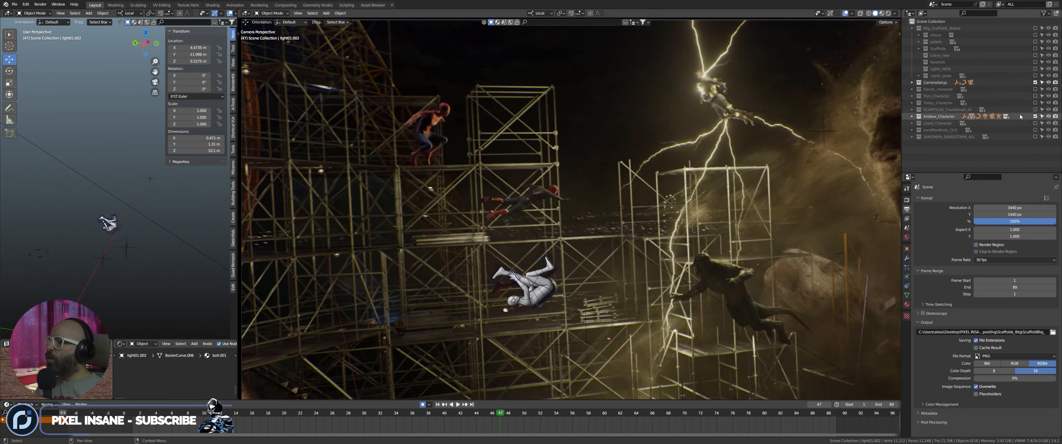
- Include the Lizard character collection beside Andrew_Character, play both through the camera to frame 69, and return to the start
click(1034, 123)
shift+middle_drag(617, 340, 537, 266)
key(space)
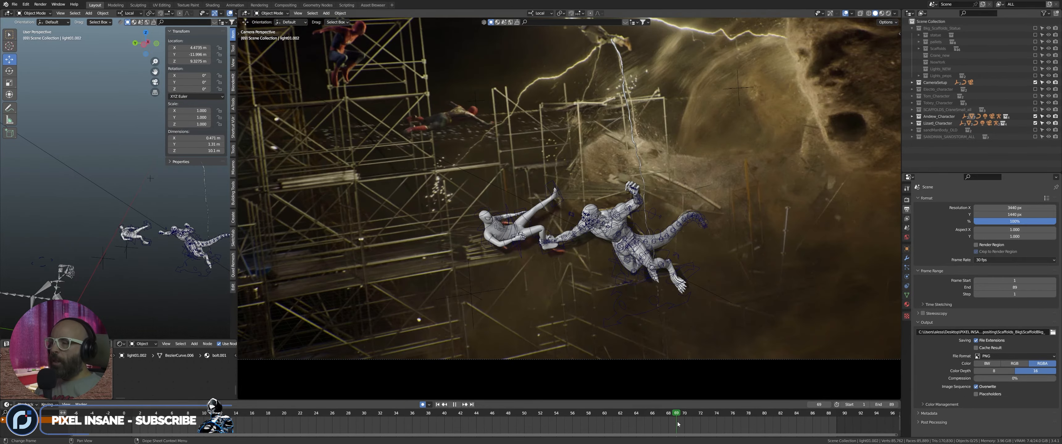
key(space)
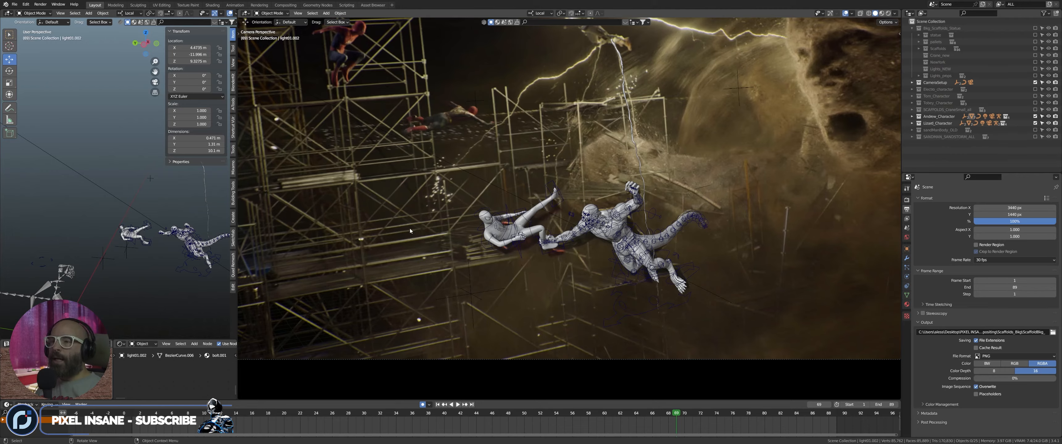
click(437, 405)
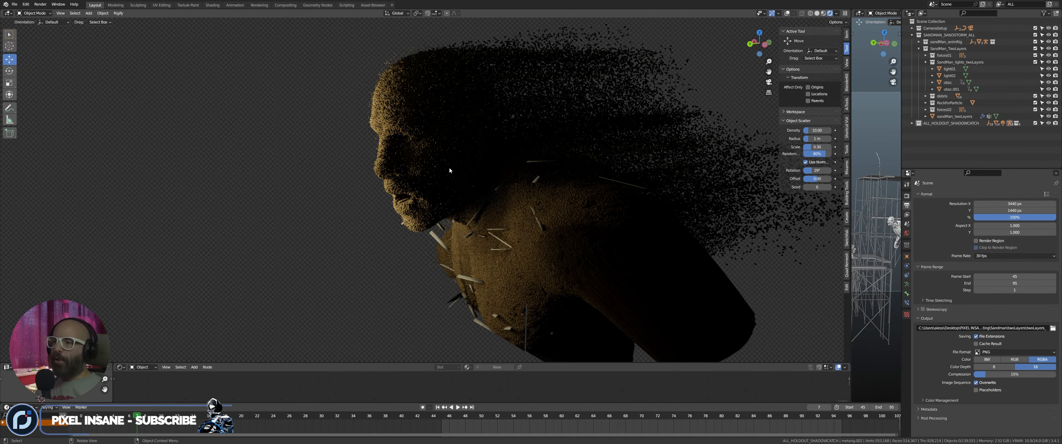
- Examine the rendered Sandman and its holdouts from several angles, select sandMan_twoLayers, and inspect the sand surface on its face
mouse_move(449, 171)
middle_down()
mouse_move(508, 158)
mouse_move(418, 181)
mouse_move(448, 176)
middle_up()
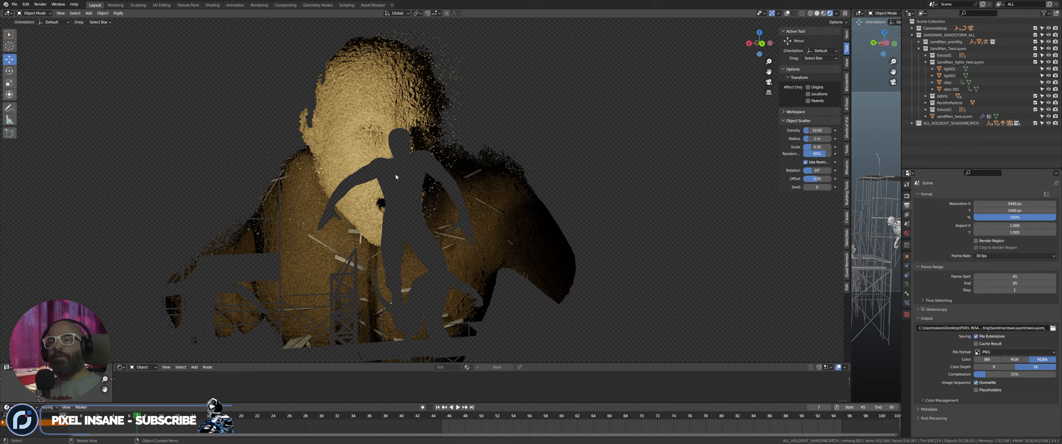
middle_drag(397, 168, 386, 162)
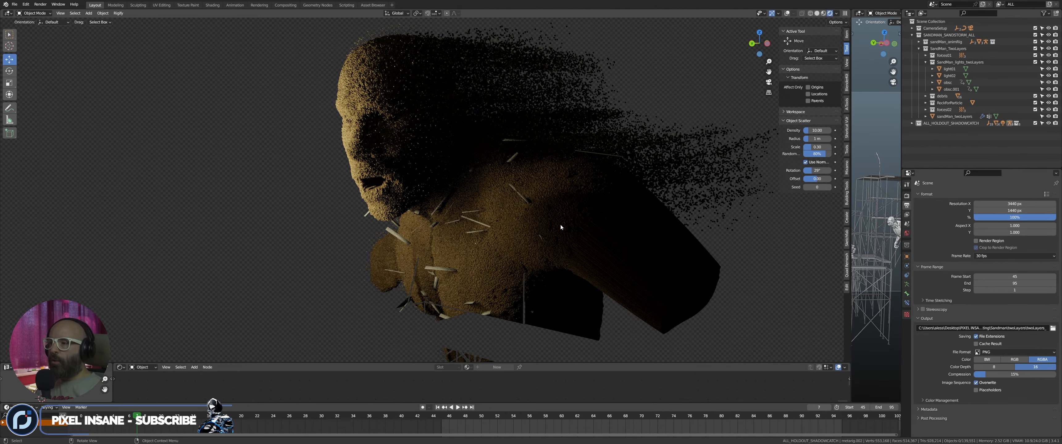
click(518, 230)
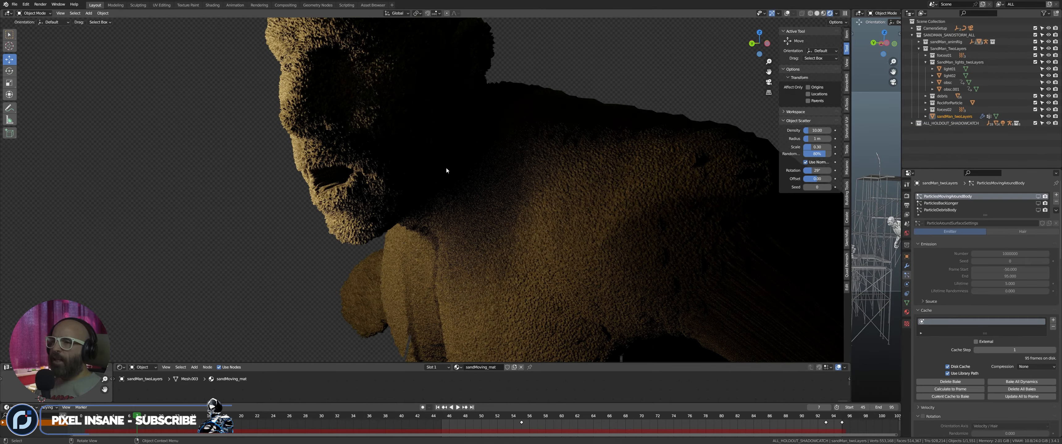
scroll(445, 167, up, 1)
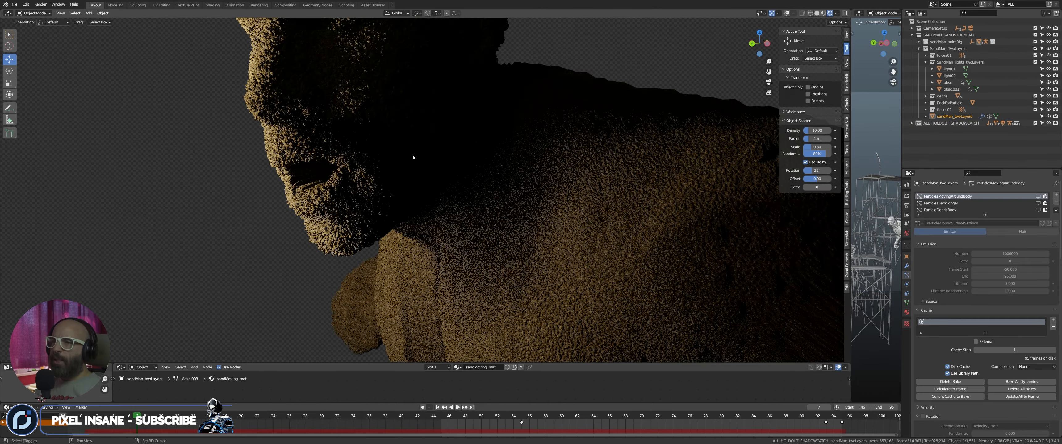
shift+middle_drag(412, 155, 409, 198)
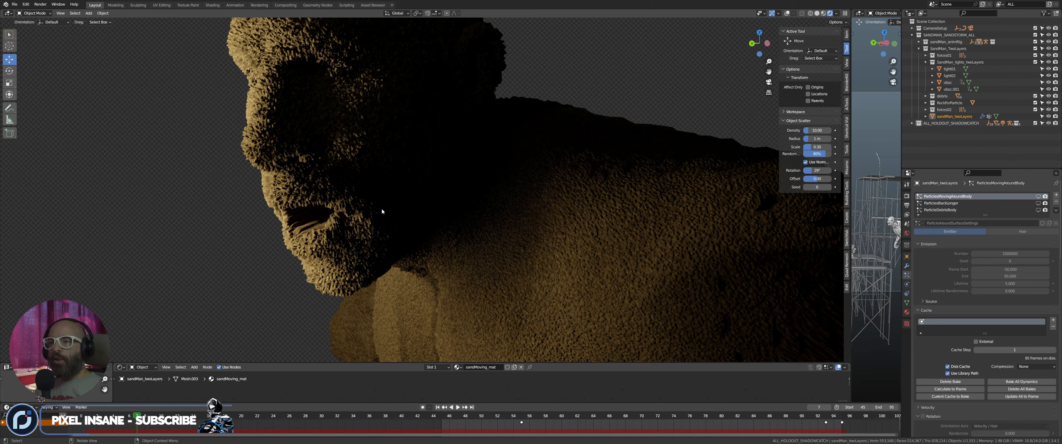
- Play the Sandman's face and arm animation in material preview and stop at frame 50
click(463, 419)
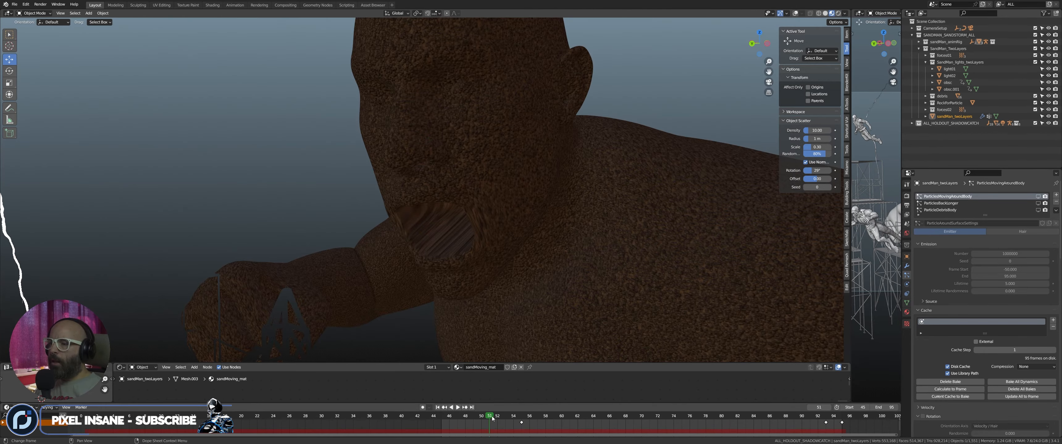
key(space)
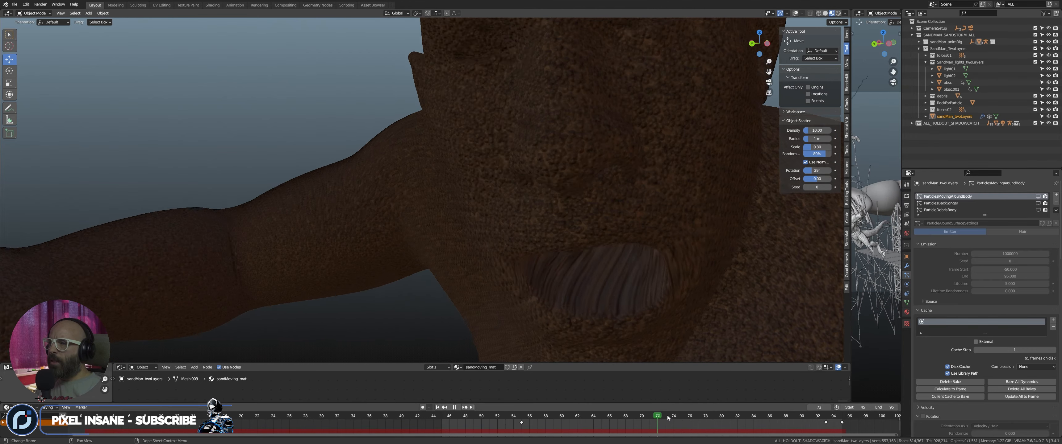
drag(745, 419, 464, 419)
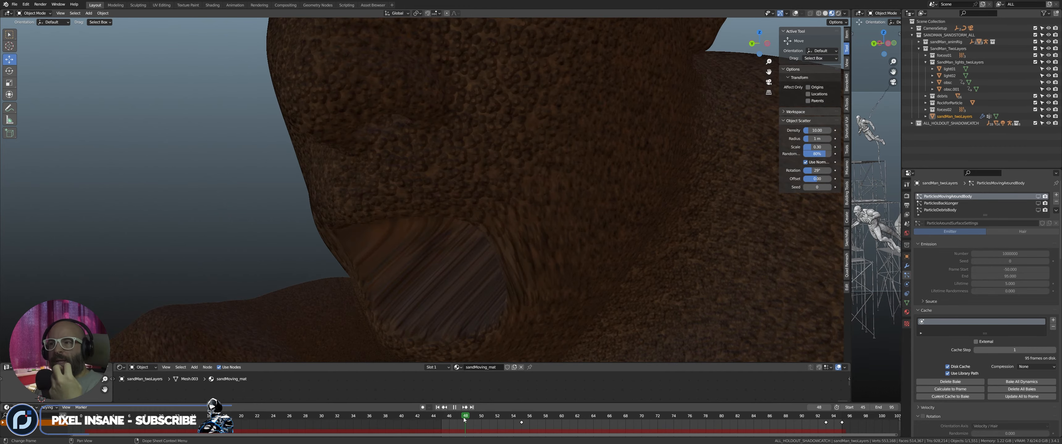
key(space)
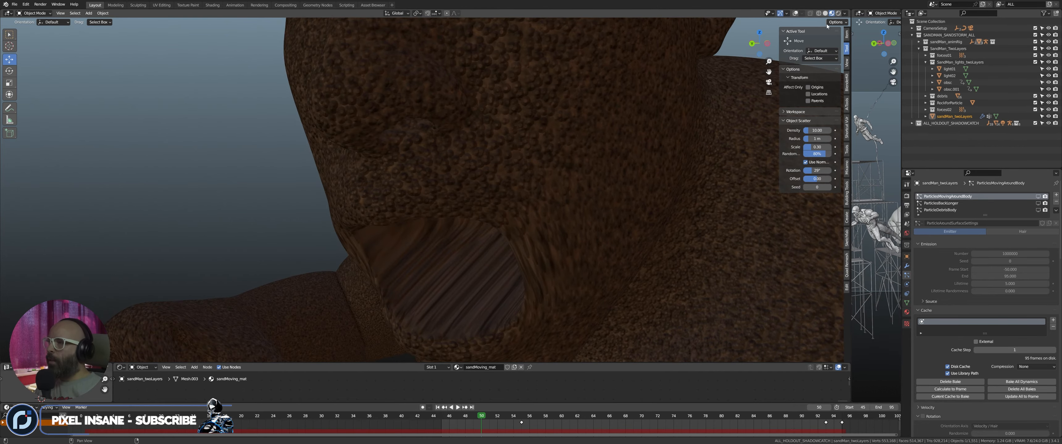
- Switch to rendered shading, advance to frame 52, and inspect the ParticlesMovingAroundBody grains around the Sandman's face with that system shown
click(838, 13)
key(Right)
key(Right)
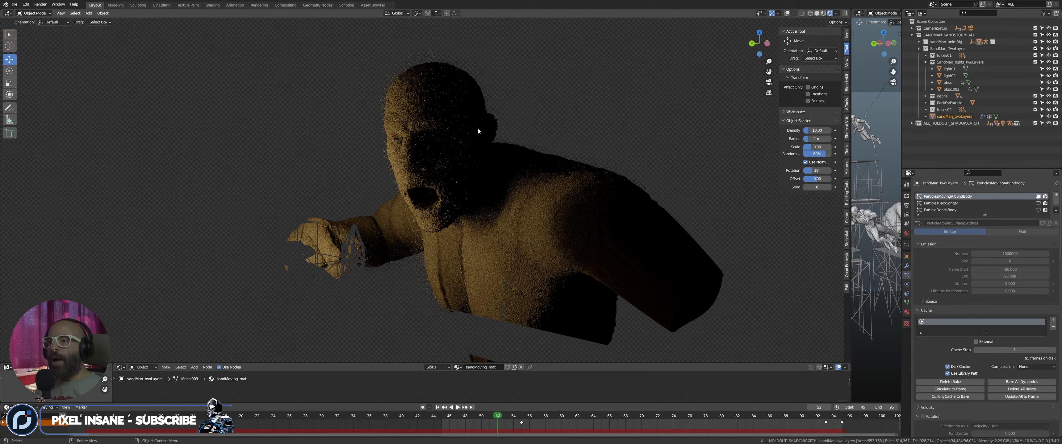
scroll(478, 129, up, 3)
scroll(478, 131, up, 2)
middle_drag(477, 128, 421, 142)
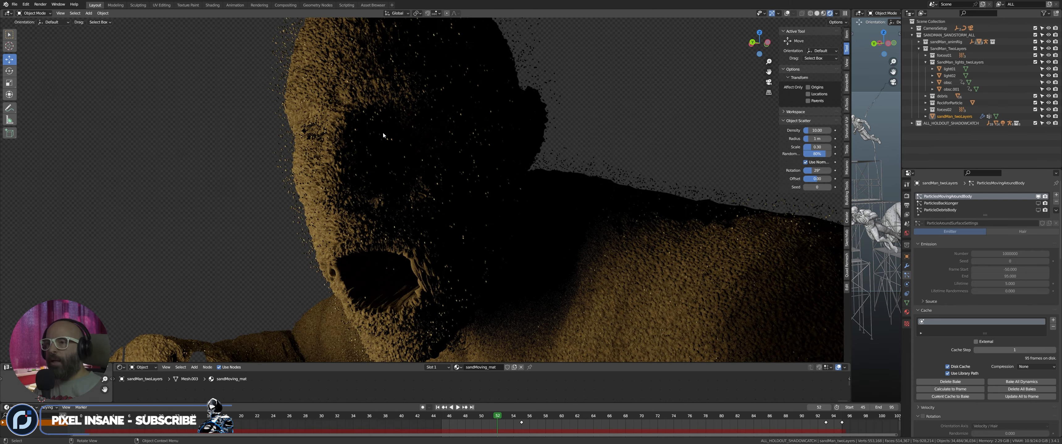
middle_drag(383, 132, 326, 147)
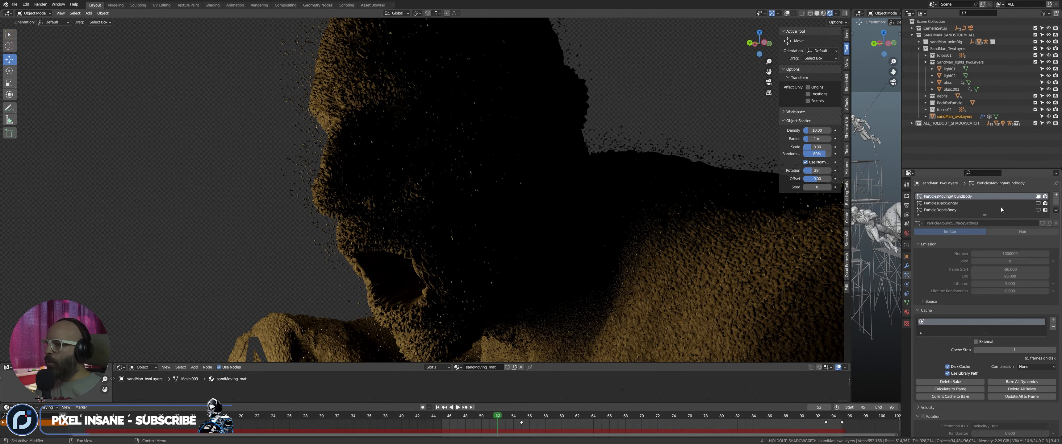
- Show the Sandman's back particle system in the viewport and view its sand trails from the side
scroll(454, 116, down, 5)
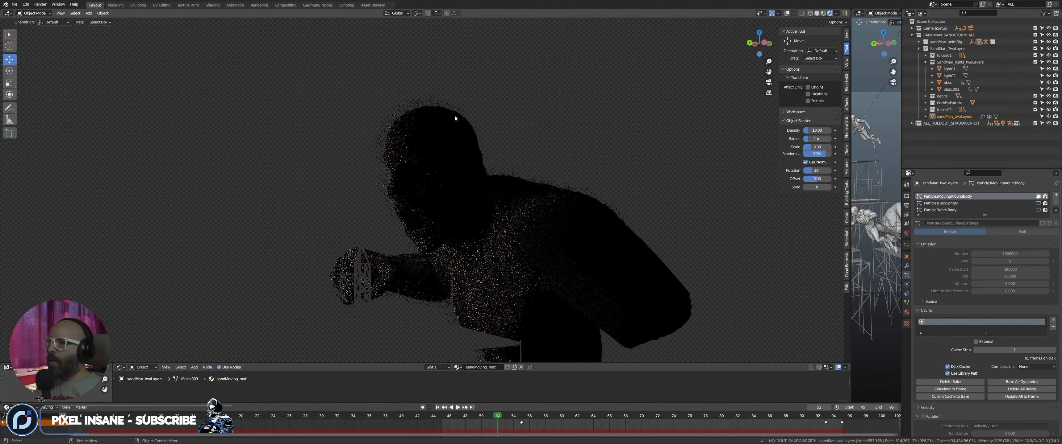
click(1038, 203)
middle_drag(514, 173, 411, 156)
scroll(489, 176, up, 3)
scroll(491, 163, up, 1)
scroll(498, 161, down, 2)
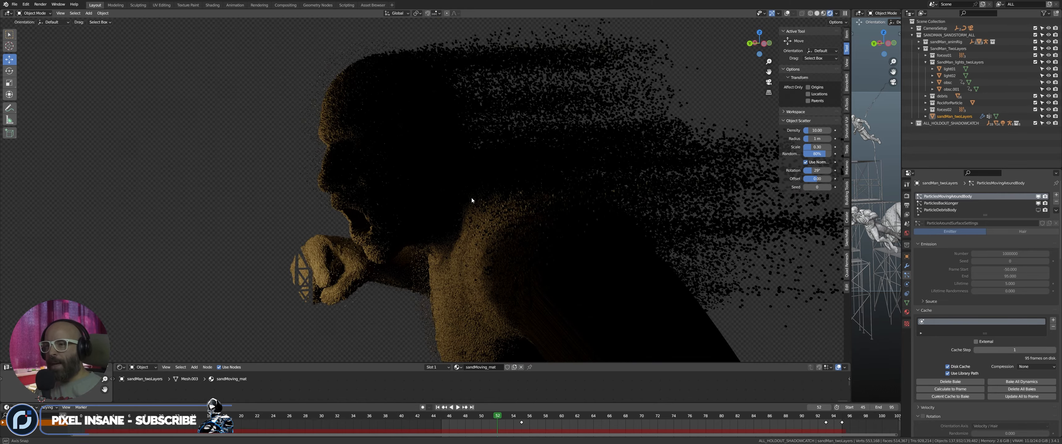
- Show the debris particle system in the viewport and inspect the scattered pieces on the Sandman's body from several angles
middle_drag(471, 197, 485, 196)
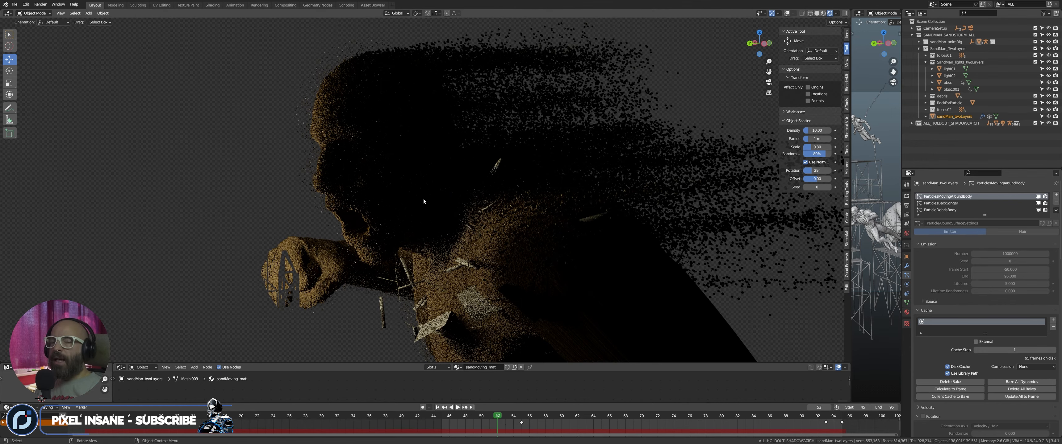
middle_drag(410, 202, 460, 202)
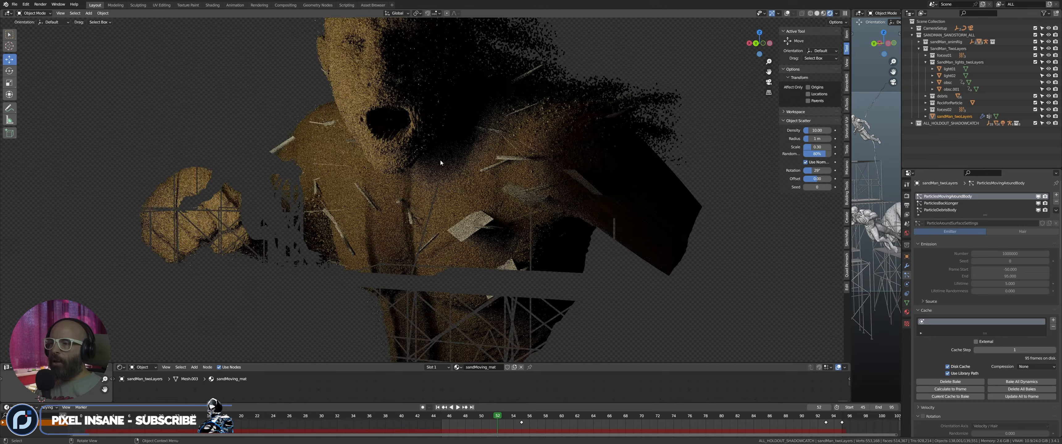
scroll(441, 160, up, 2)
middle_drag(441, 160, 405, 161)
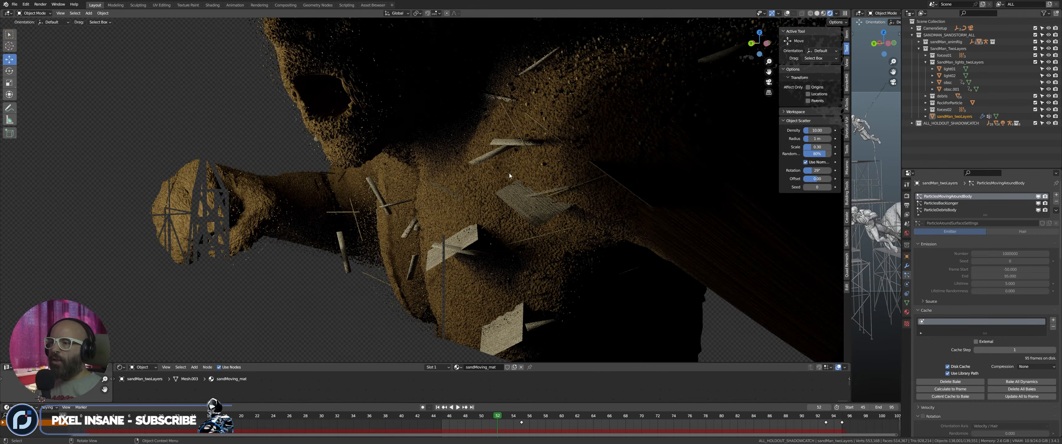
middle_drag(509, 174, 444, 169)
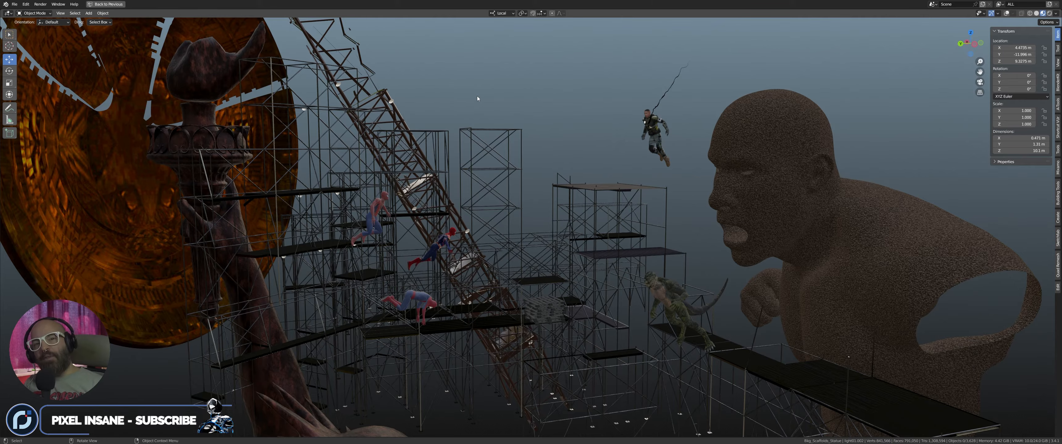